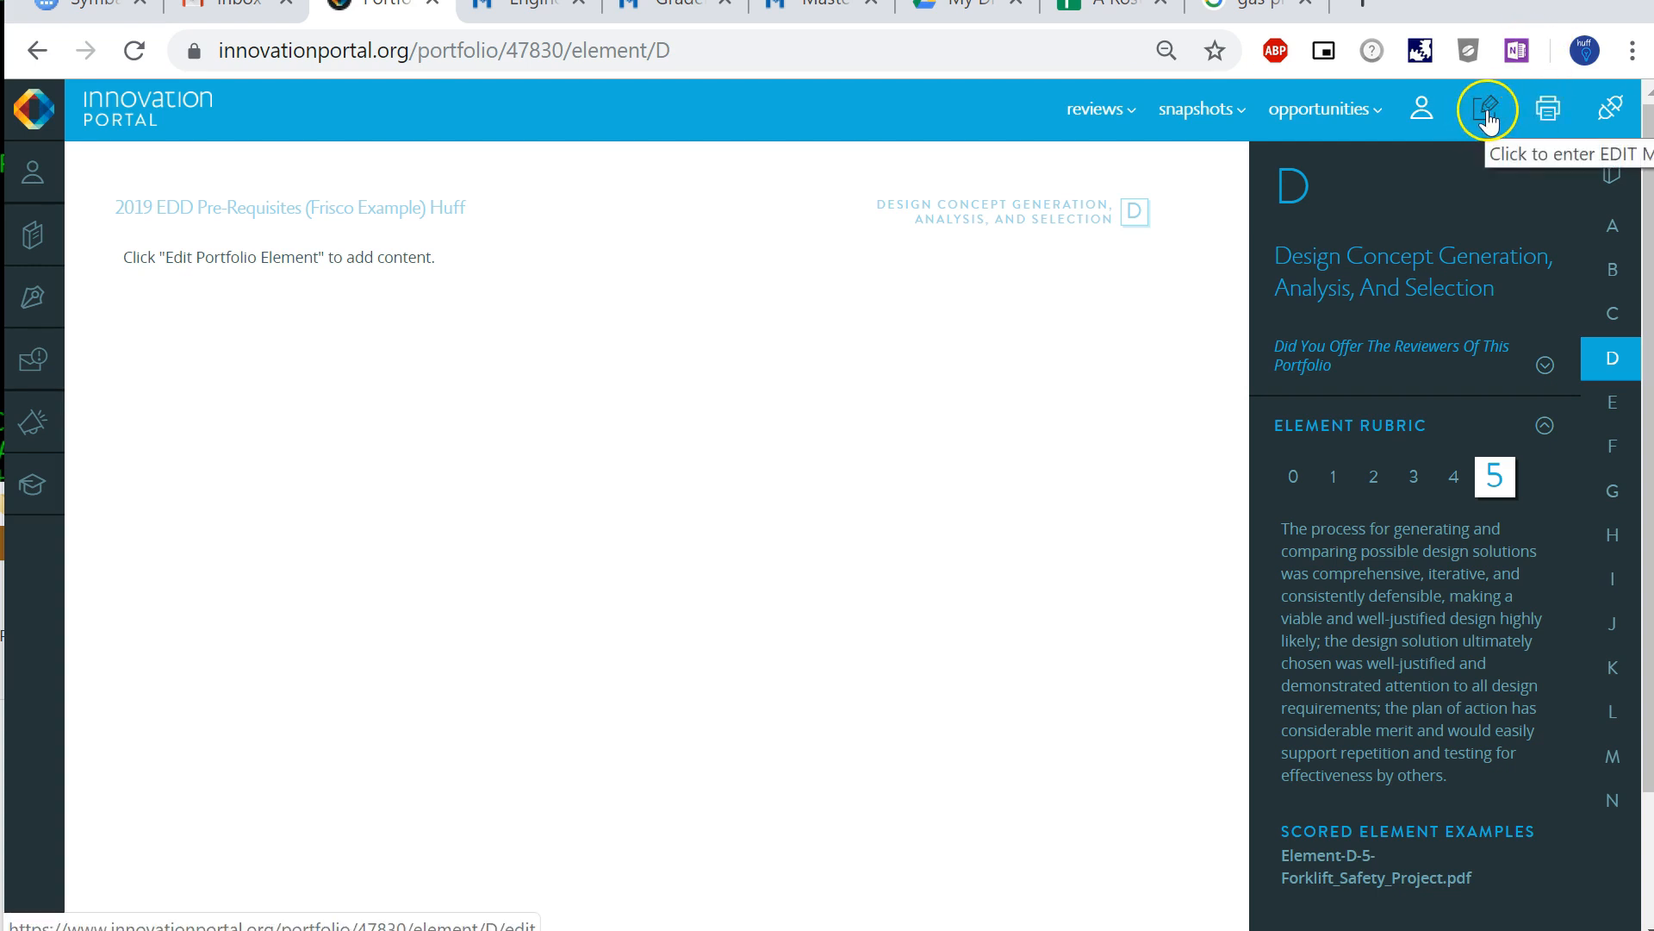
# - Open portfolio element D, Design Concept Generation, Analysis, And Selection, in edit mode
pyautogui.click(1488, 111)
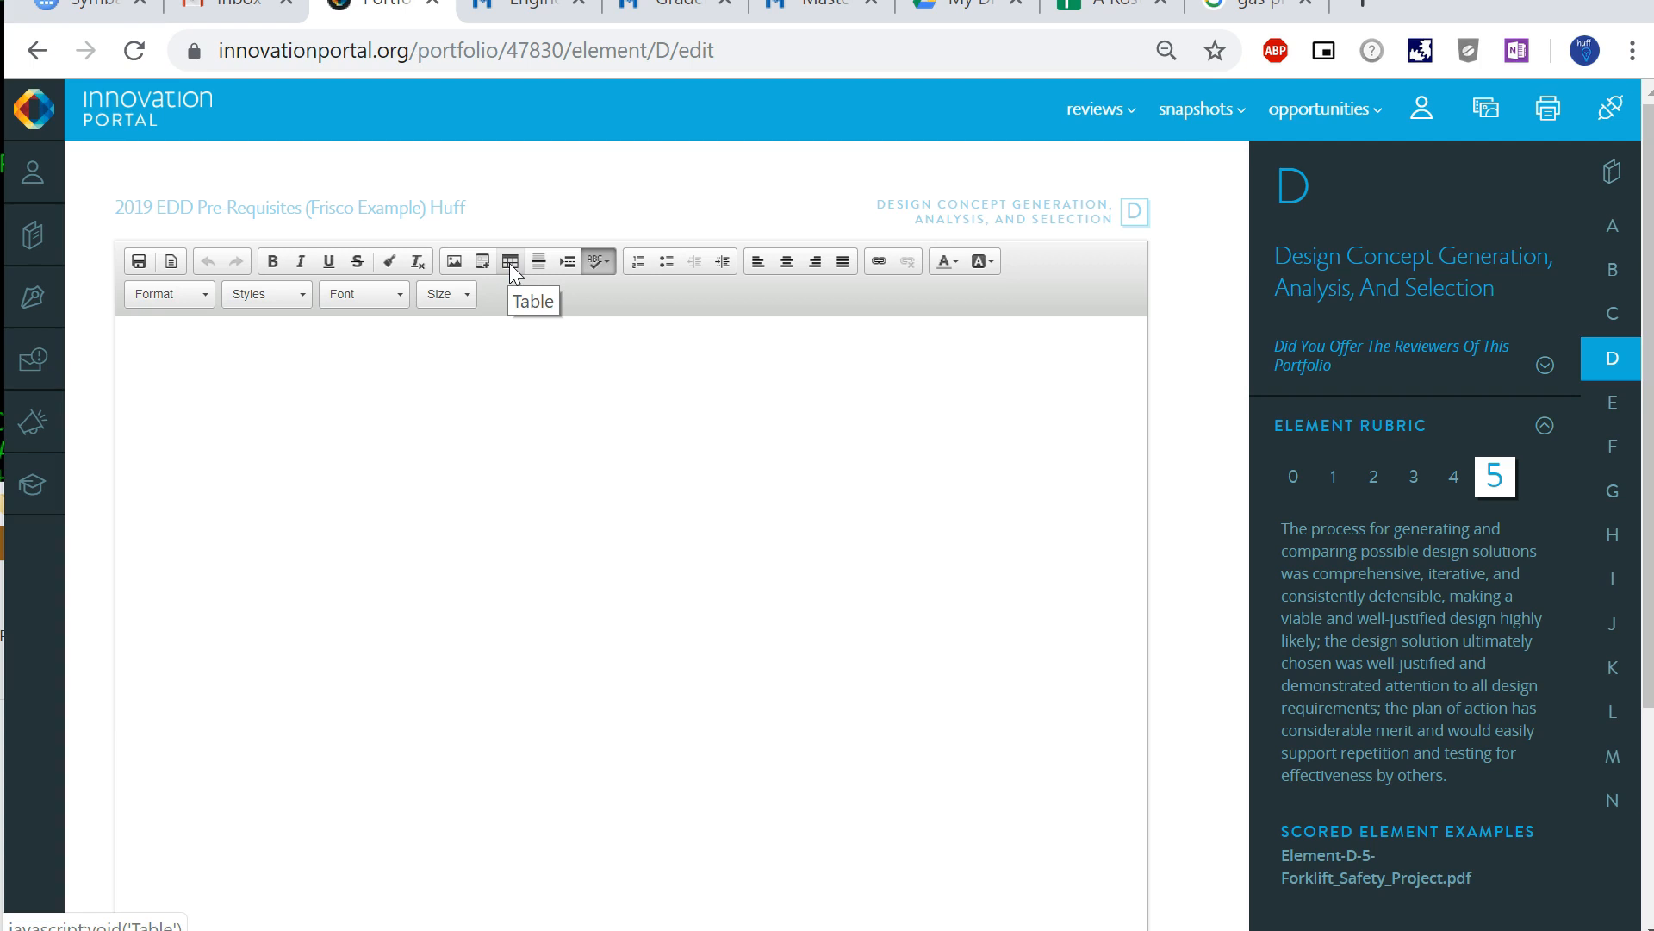
pyautogui.click(548, 271)
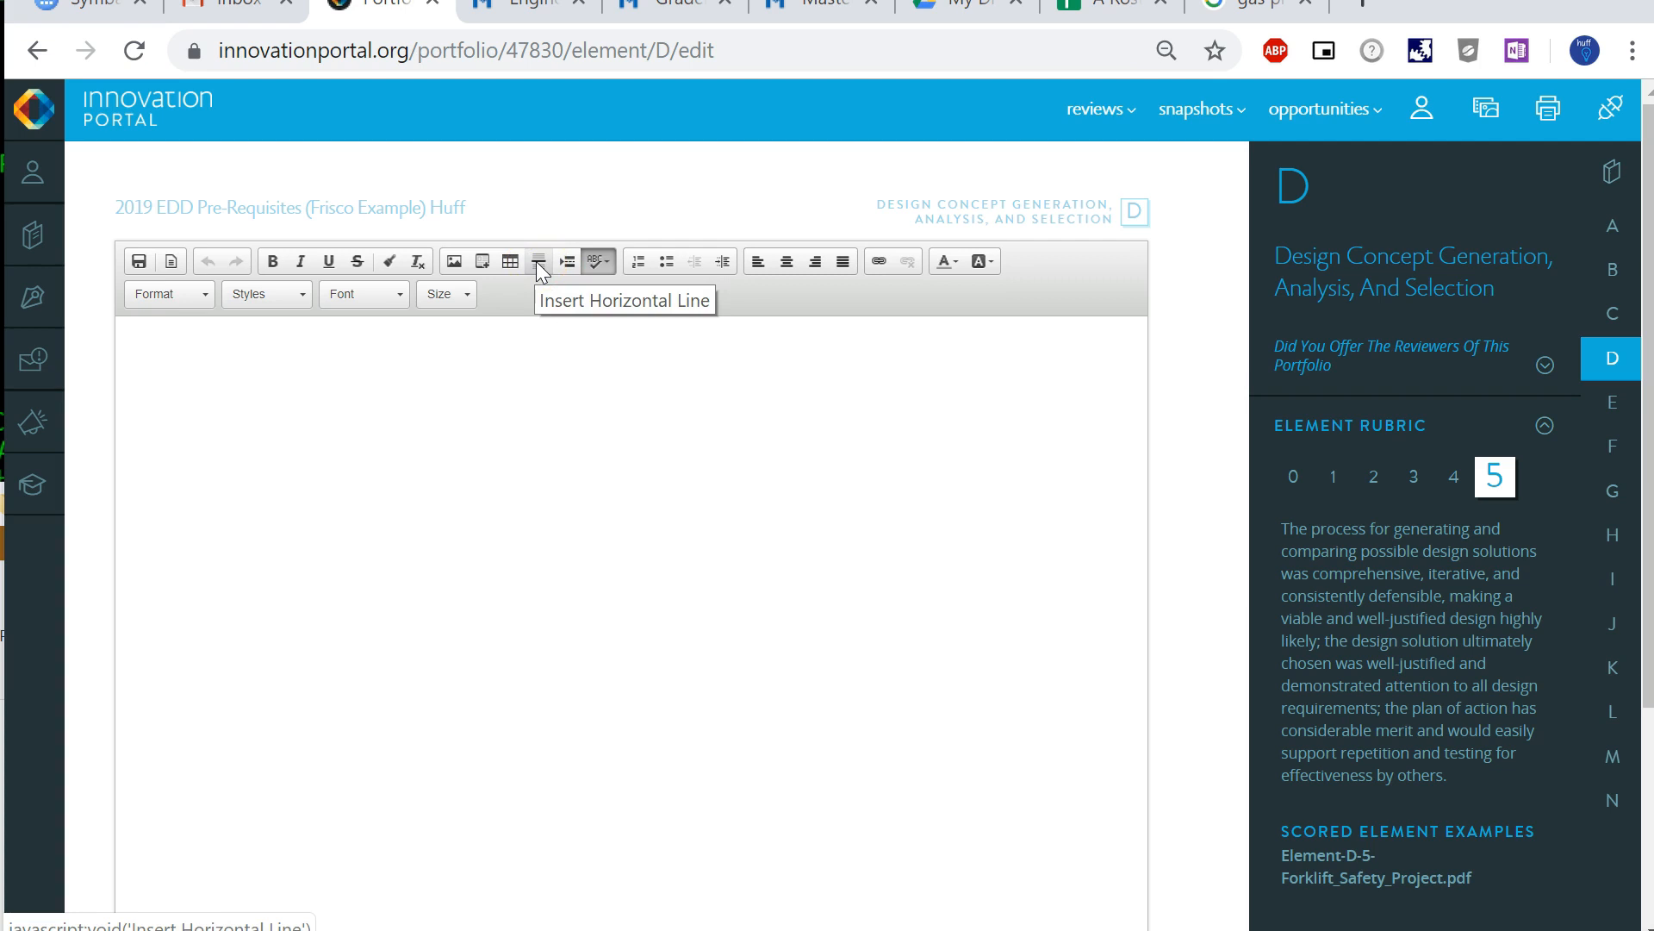
pyautogui.click(575, 268)
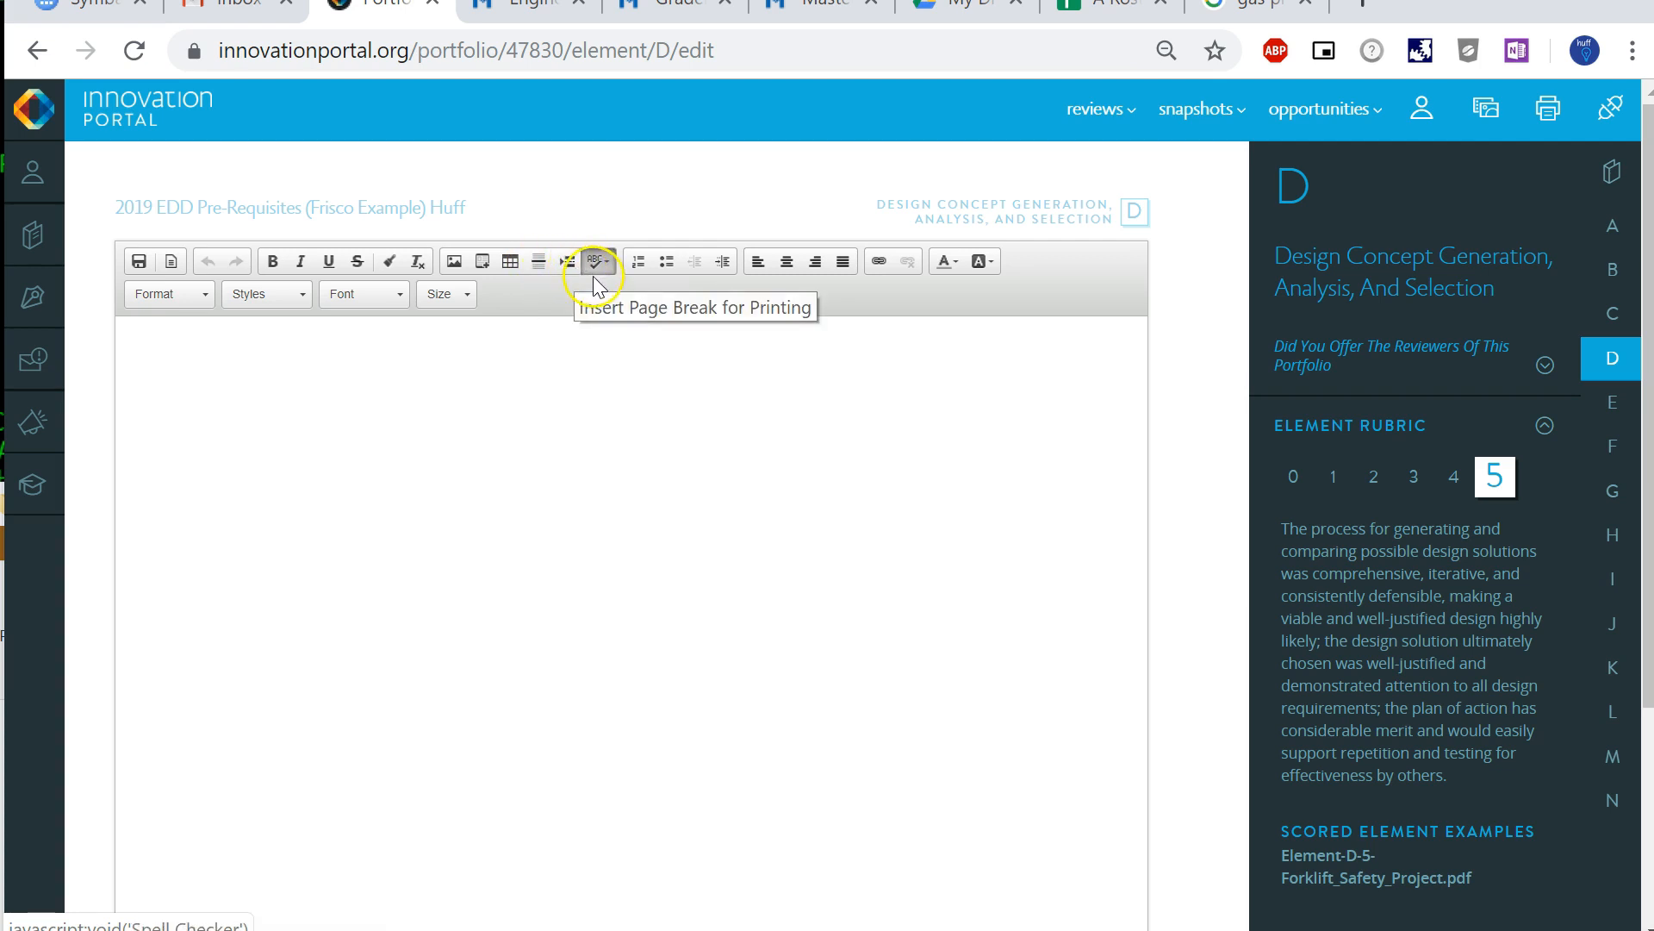
pyautogui.click(564, 269)
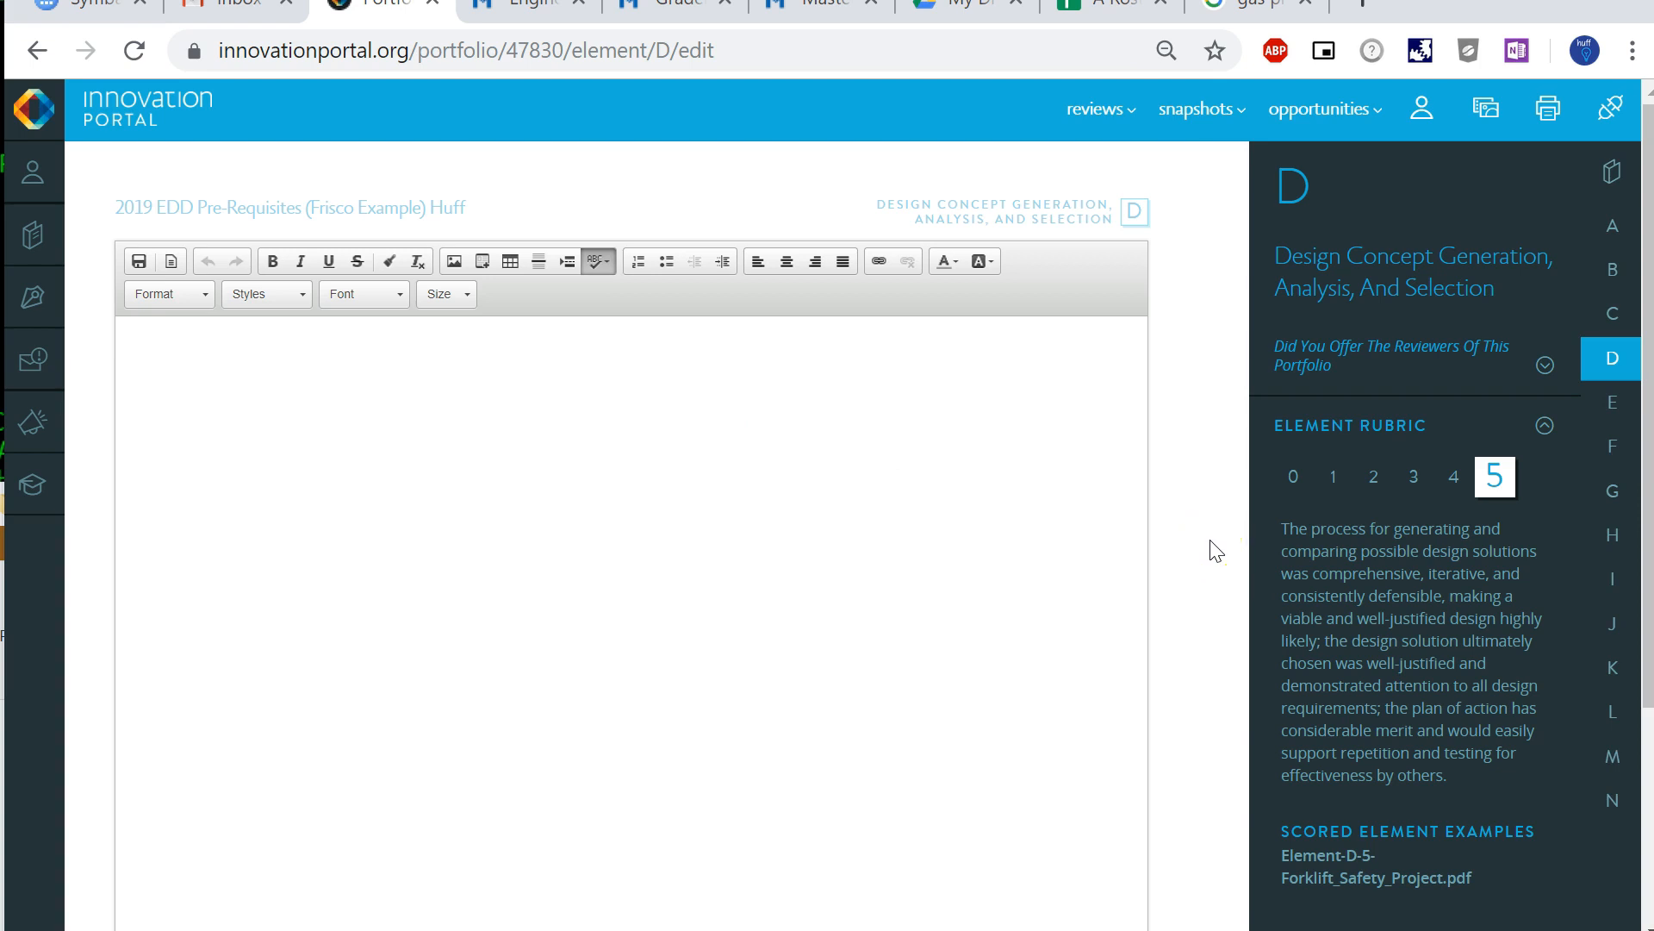
# - Switch to NoteTab Light and copy the gas-phase nucleation notes, from the GAS-PHASE NUCLEATION title through the abstract paragraph
pyautogui.hotkey('alt', 'Tab')
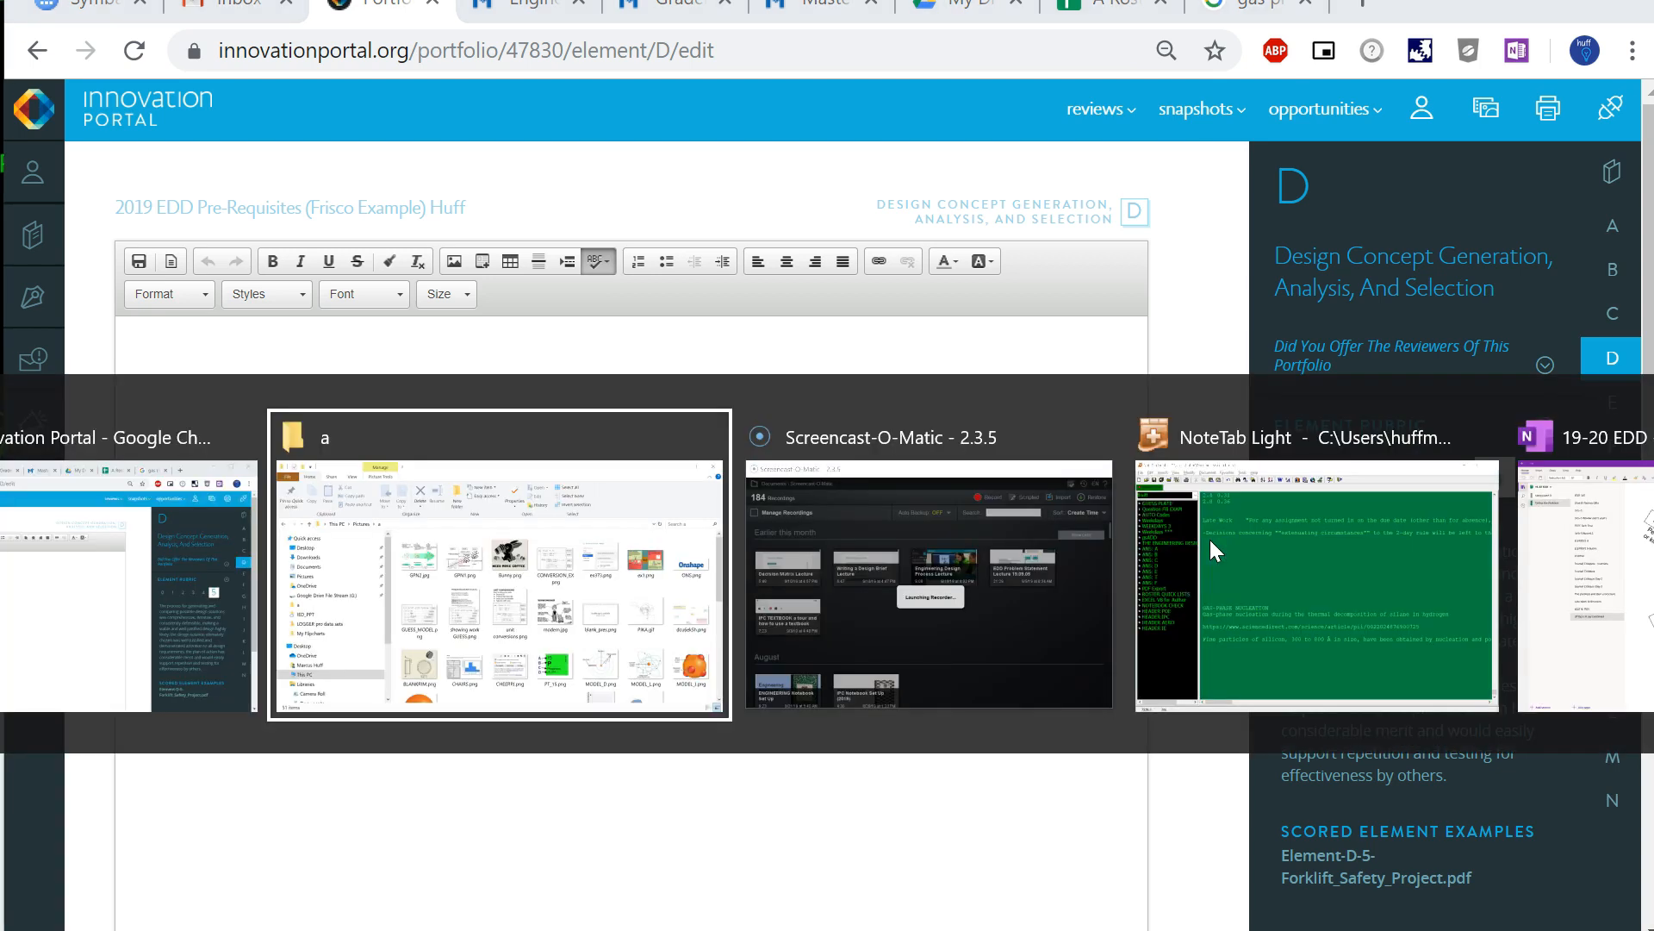
pyautogui.press('Tab')
pyautogui.press('Tab')
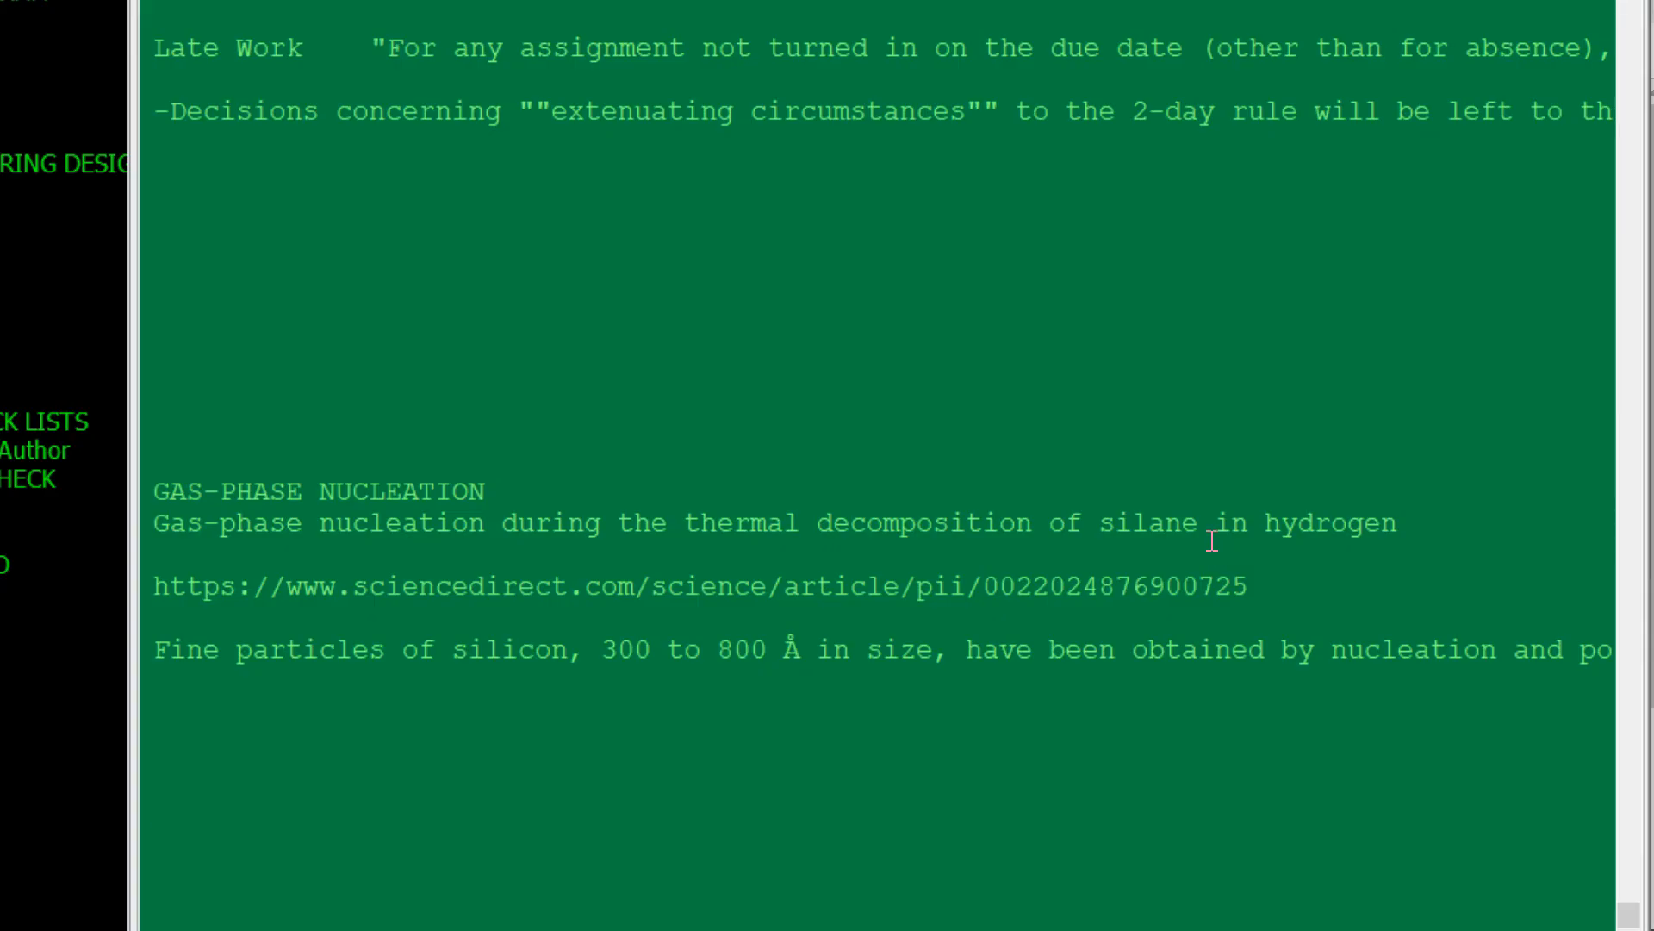
pyautogui.press('Up')
pyautogui.press('Up')
pyautogui.press('Up')
pyautogui.press('Up')
pyautogui.press('Up')
pyautogui.press('Up')
pyautogui.press('Up')
pyautogui.press('Up')
pyautogui.hotkey('shift', 'Down')
pyautogui.hotkey('shift', 'Down')
pyautogui.hotkey('shift', 'Down')
pyautogui.hotkey('shift', 'Down')
pyautogui.hotkey('shift', 'Down')
pyautogui.hotkey('shift', 'End')
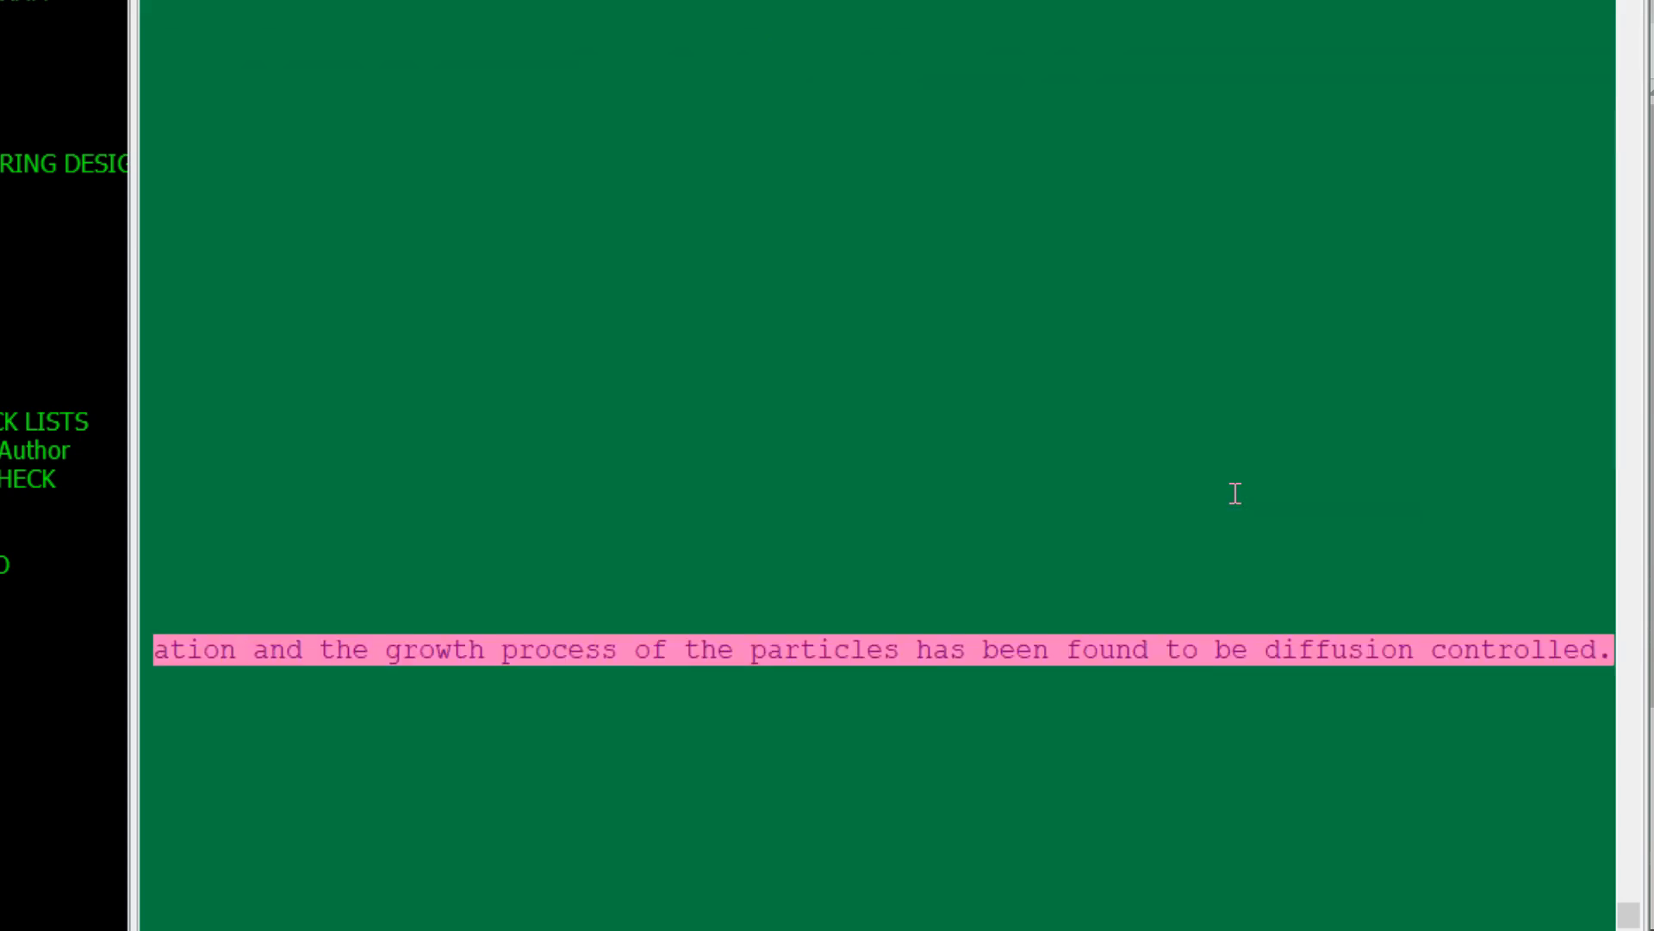
pyautogui.hotkey('shift', 'Down')
pyautogui.hotkey('ctrl', 'c')
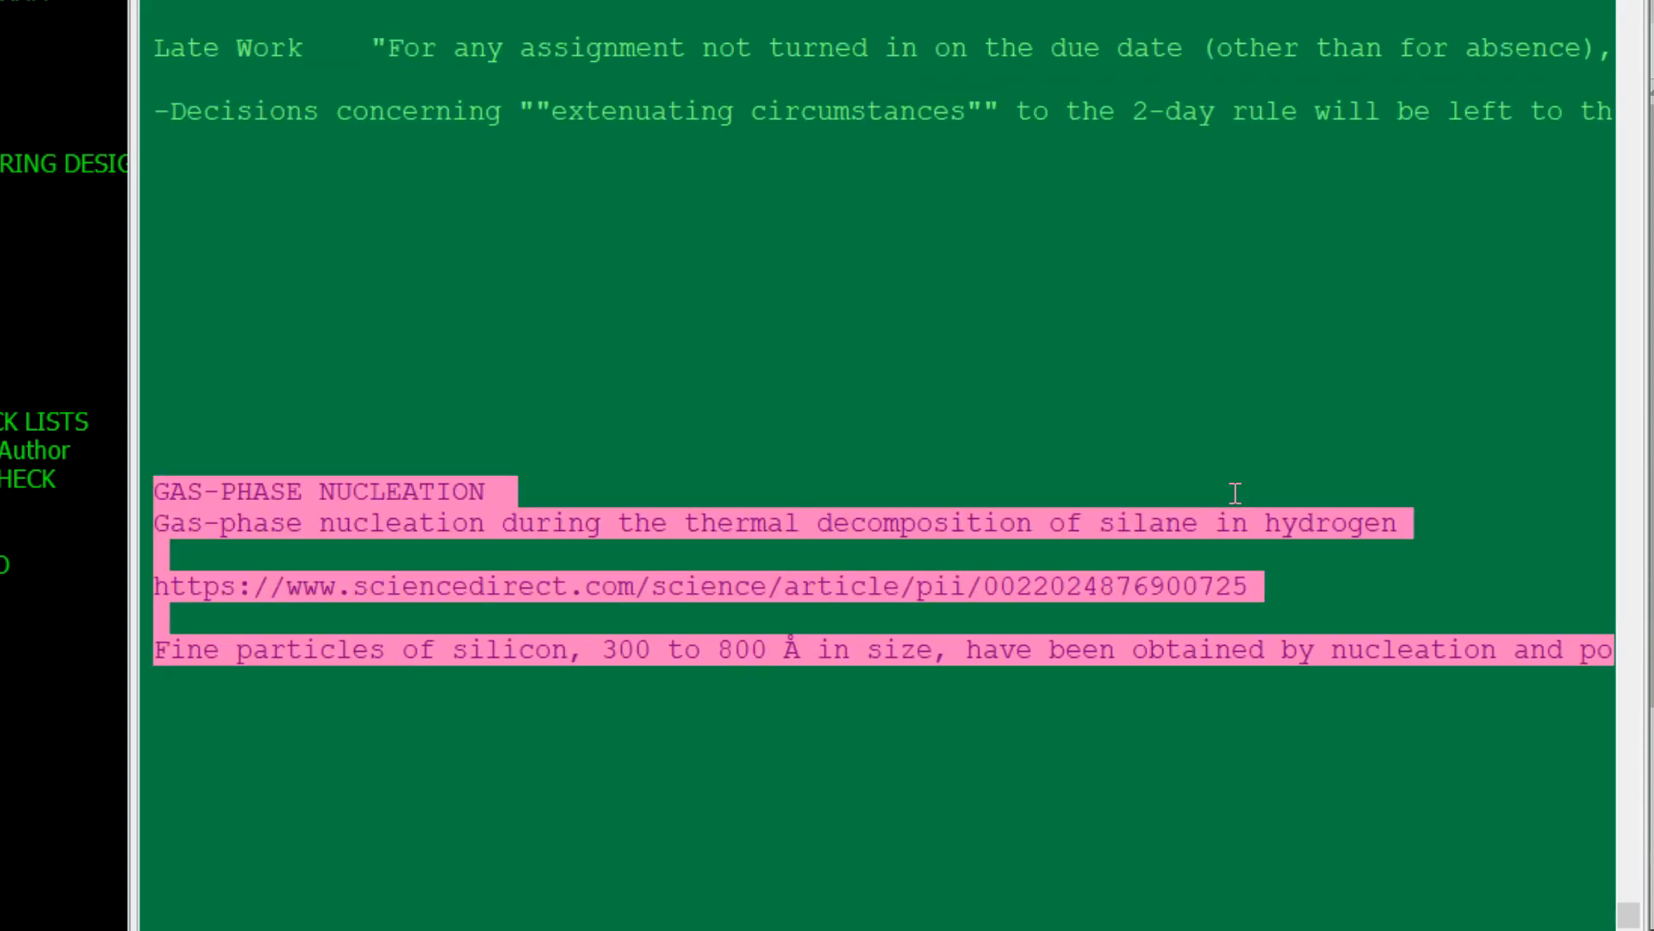
# - Switch back to the Innovation Portal in Chrome and paste the copied notes into the empty element D editor
pyautogui.hotkey('alt', 'Tab')
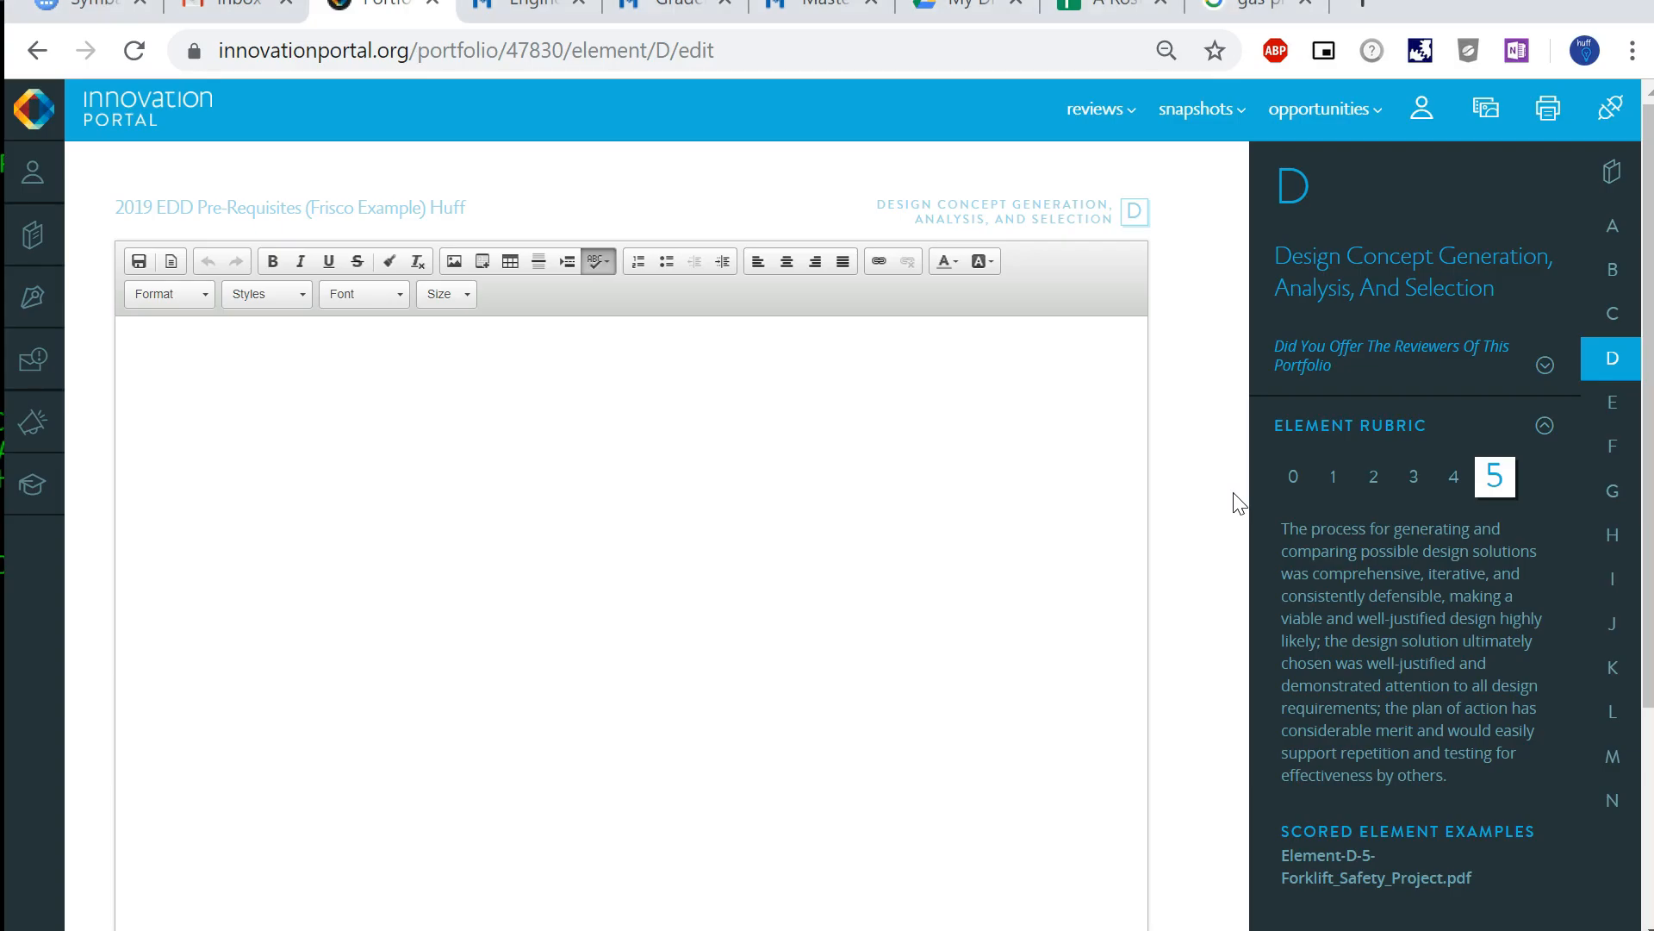
pyautogui.click(283, 494)
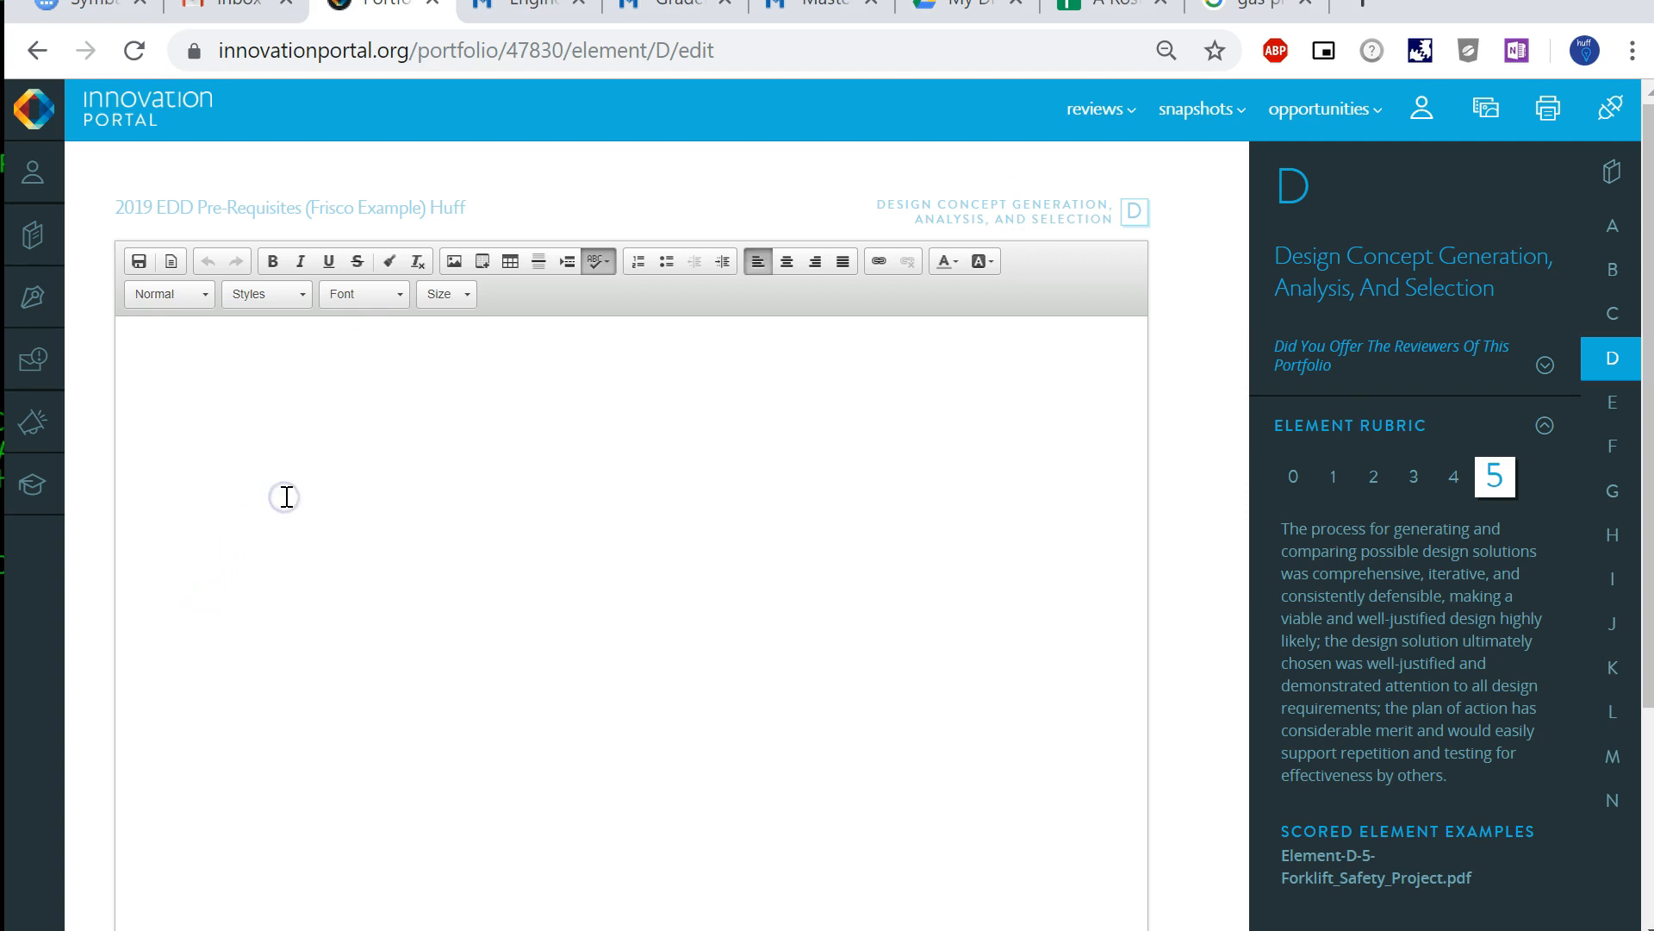
pyautogui.hotkey('ctrl', 'v')
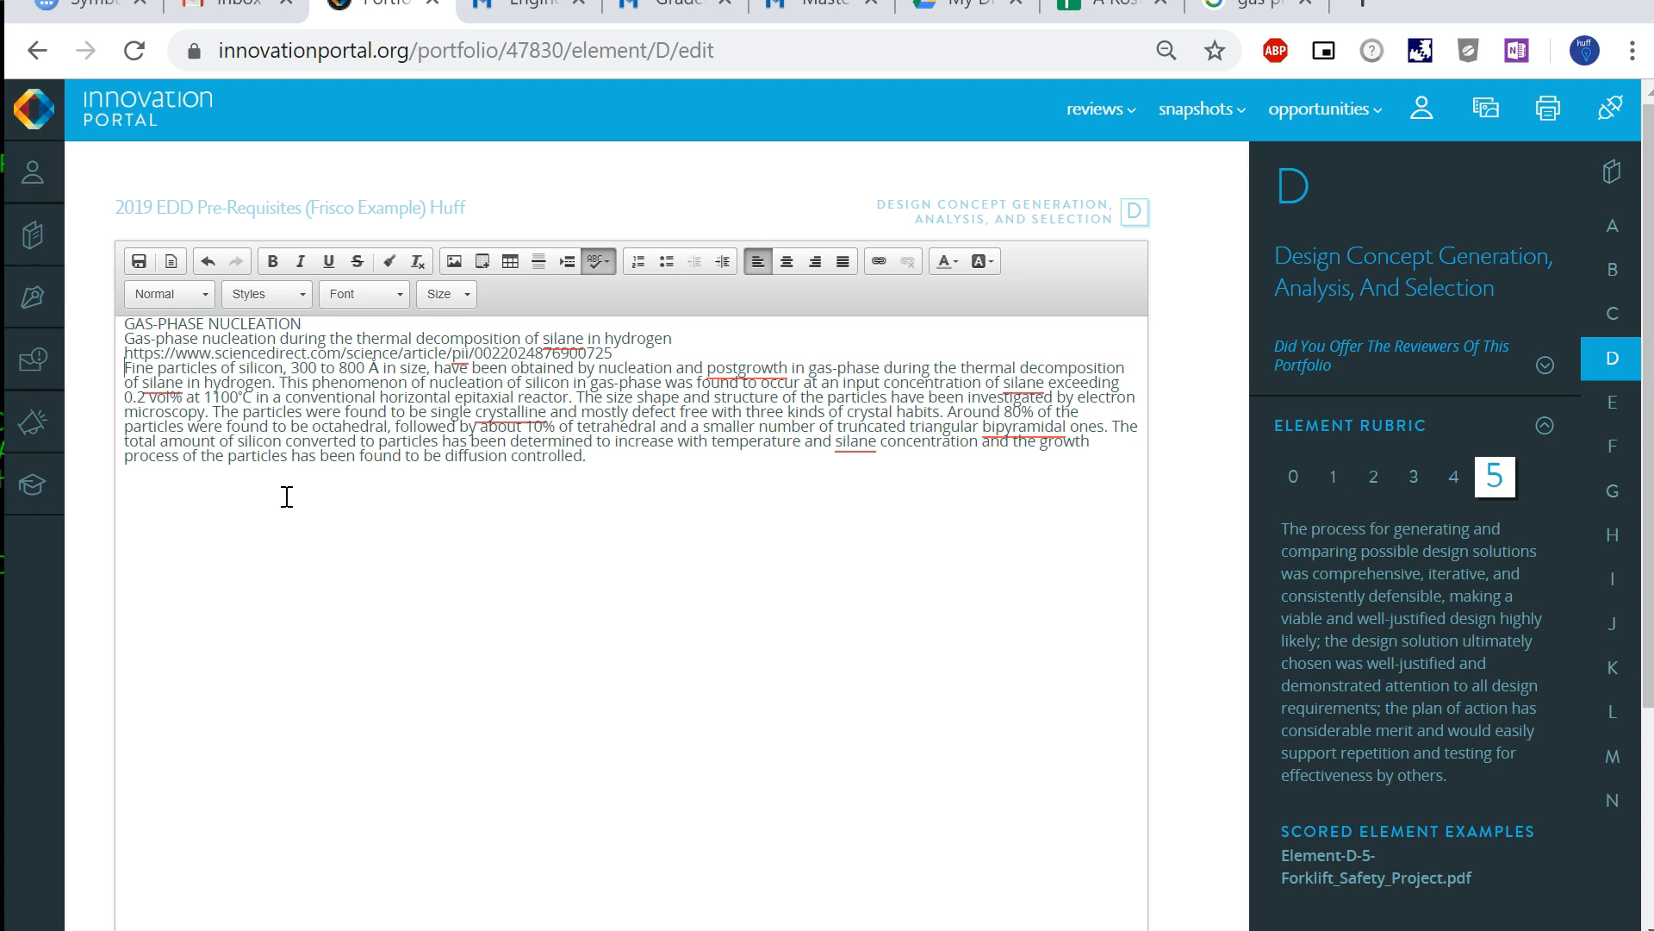
# - Try to format the GAS-PHASE NUCLEATION title line as Heading 1, and undo the change
pyautogui.hotkey('shift', 'End')
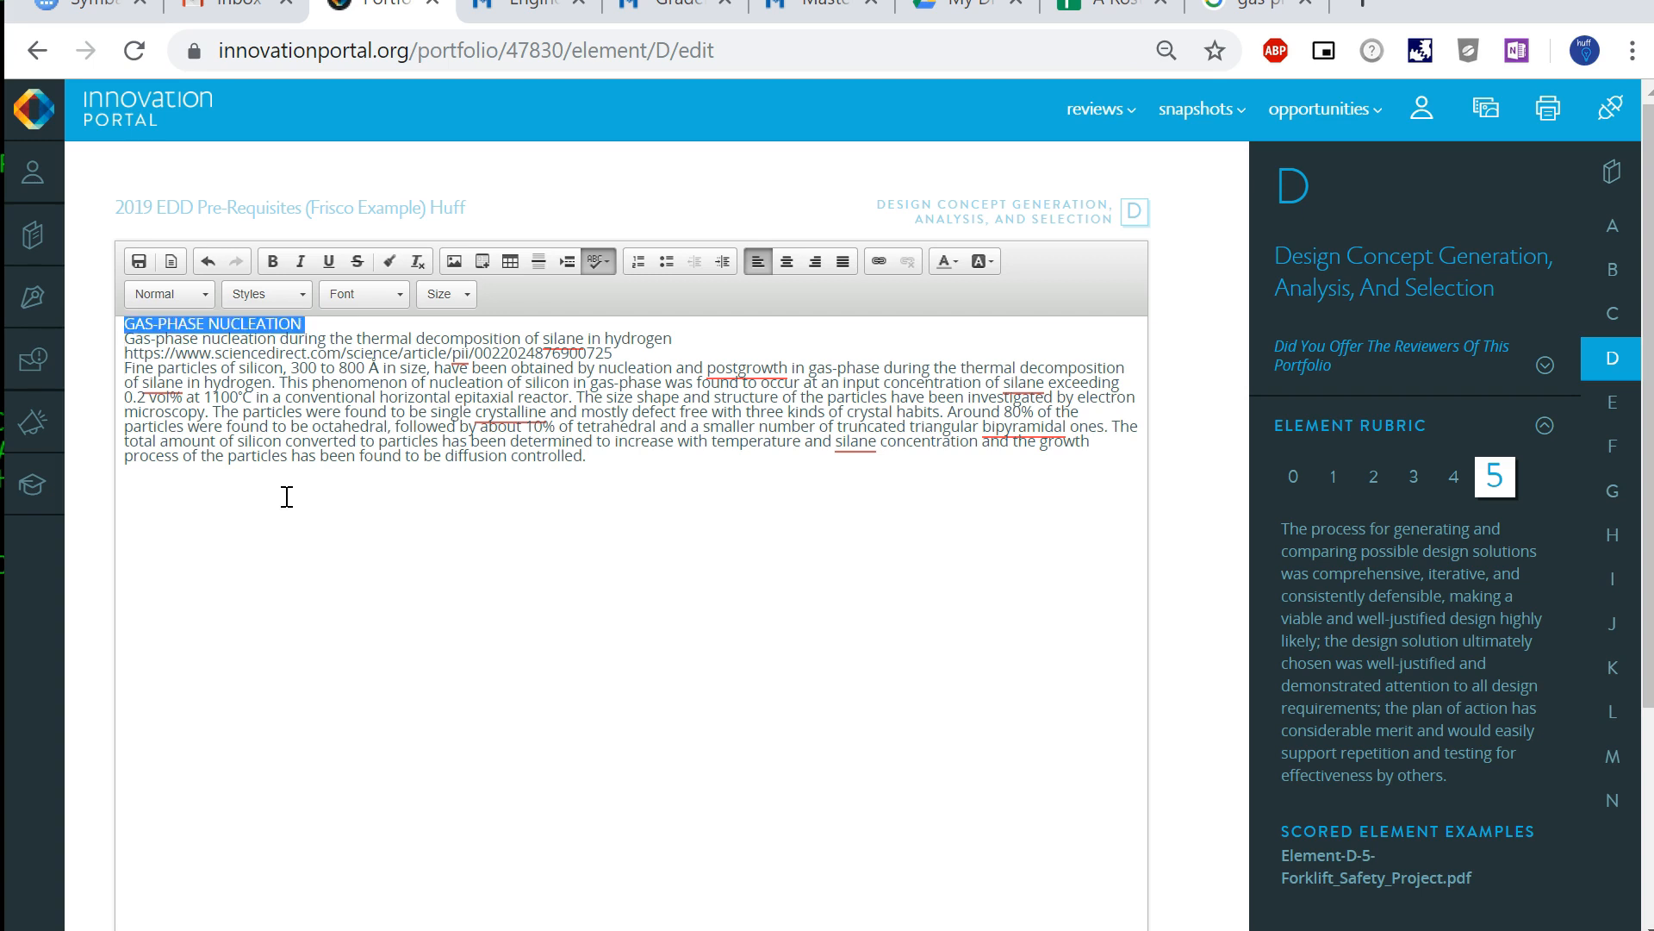
pyautogui.click(210, 294)
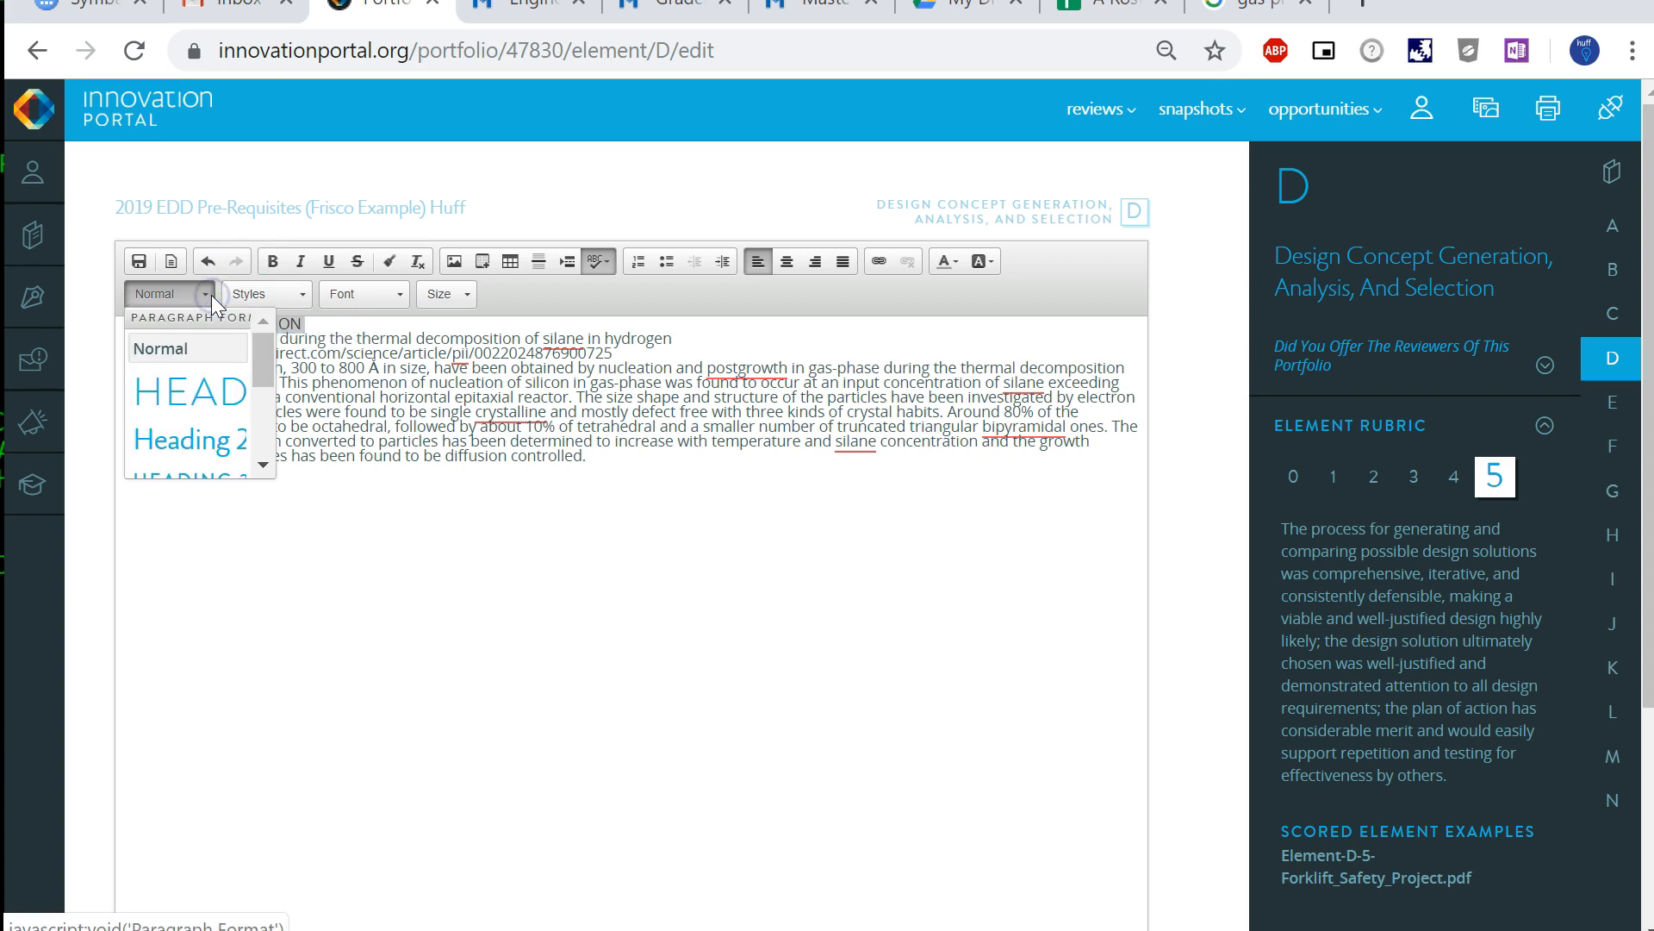
pyautogui.click(193, 399)
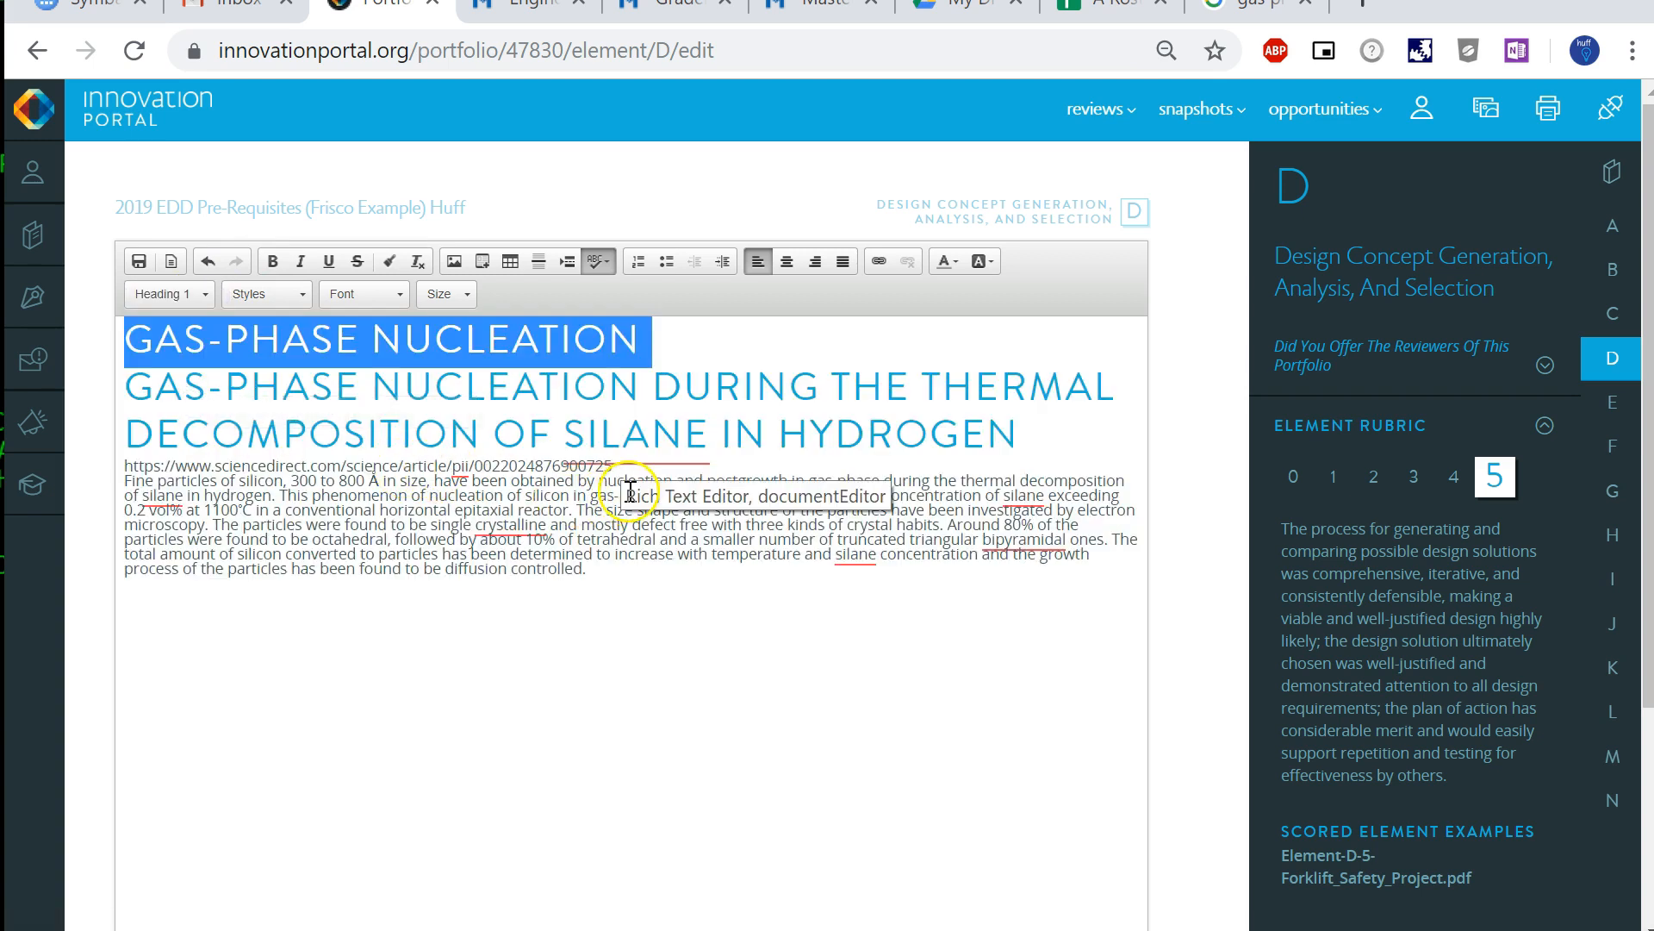
pyautogui.hotkey('ctrl', 'z')
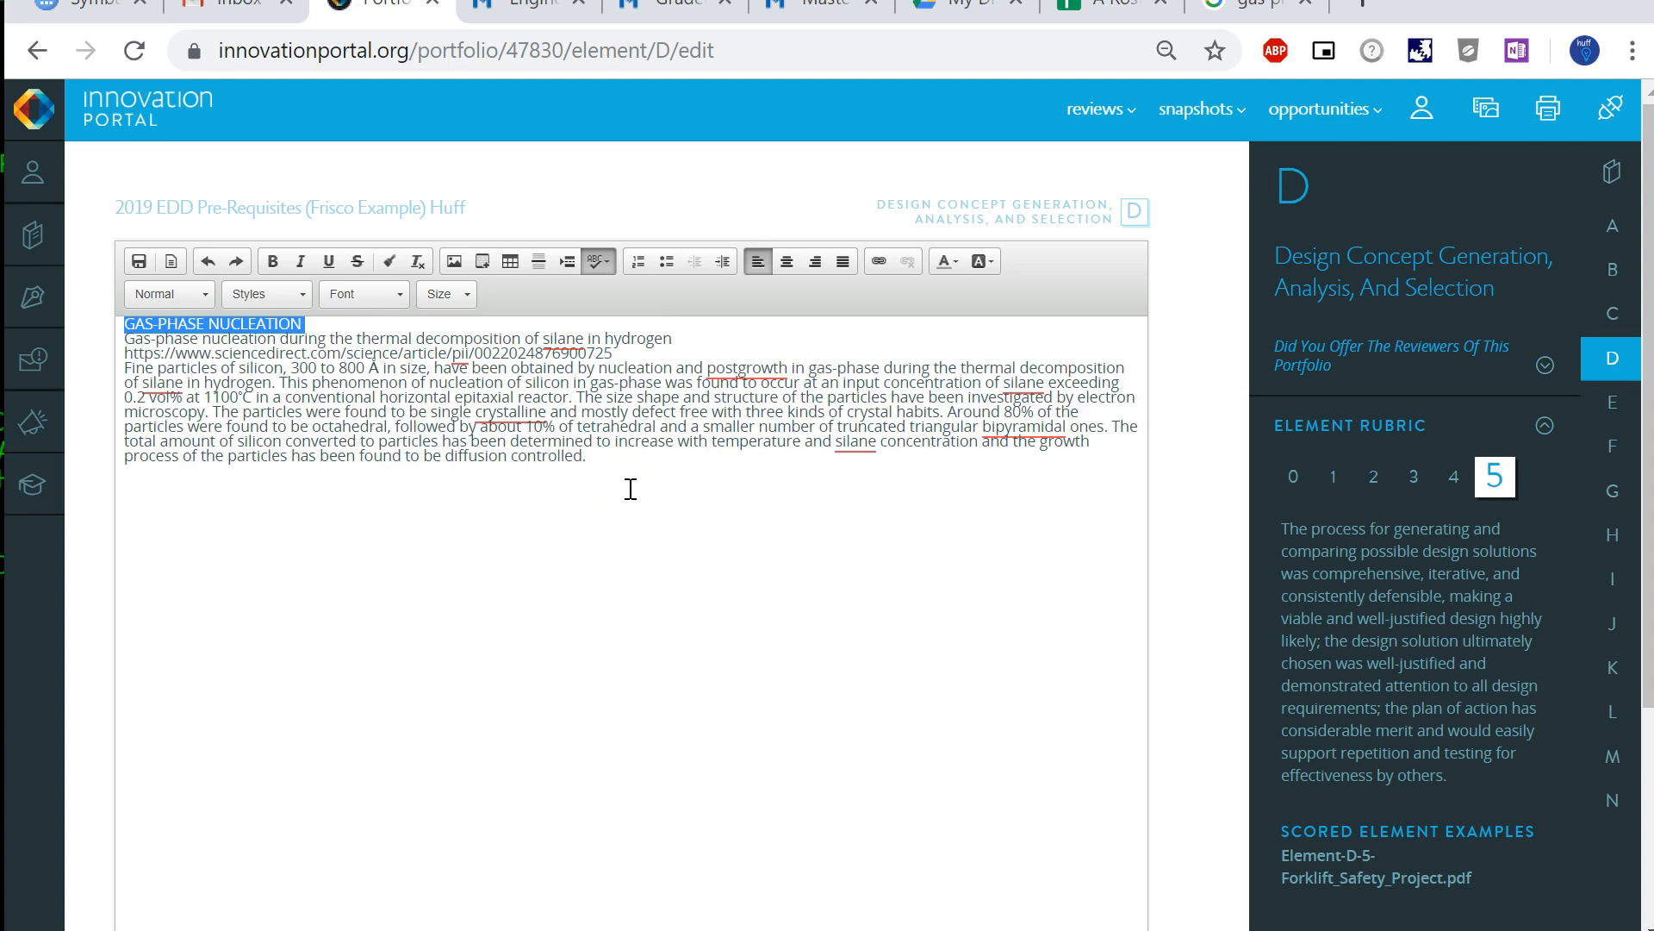
# - Insert line breaks to separate the title, the subtitle, the ScienceDirect URL and the abstract paragraph
pyautogui.press('Right')
pyautogui.press('Return')
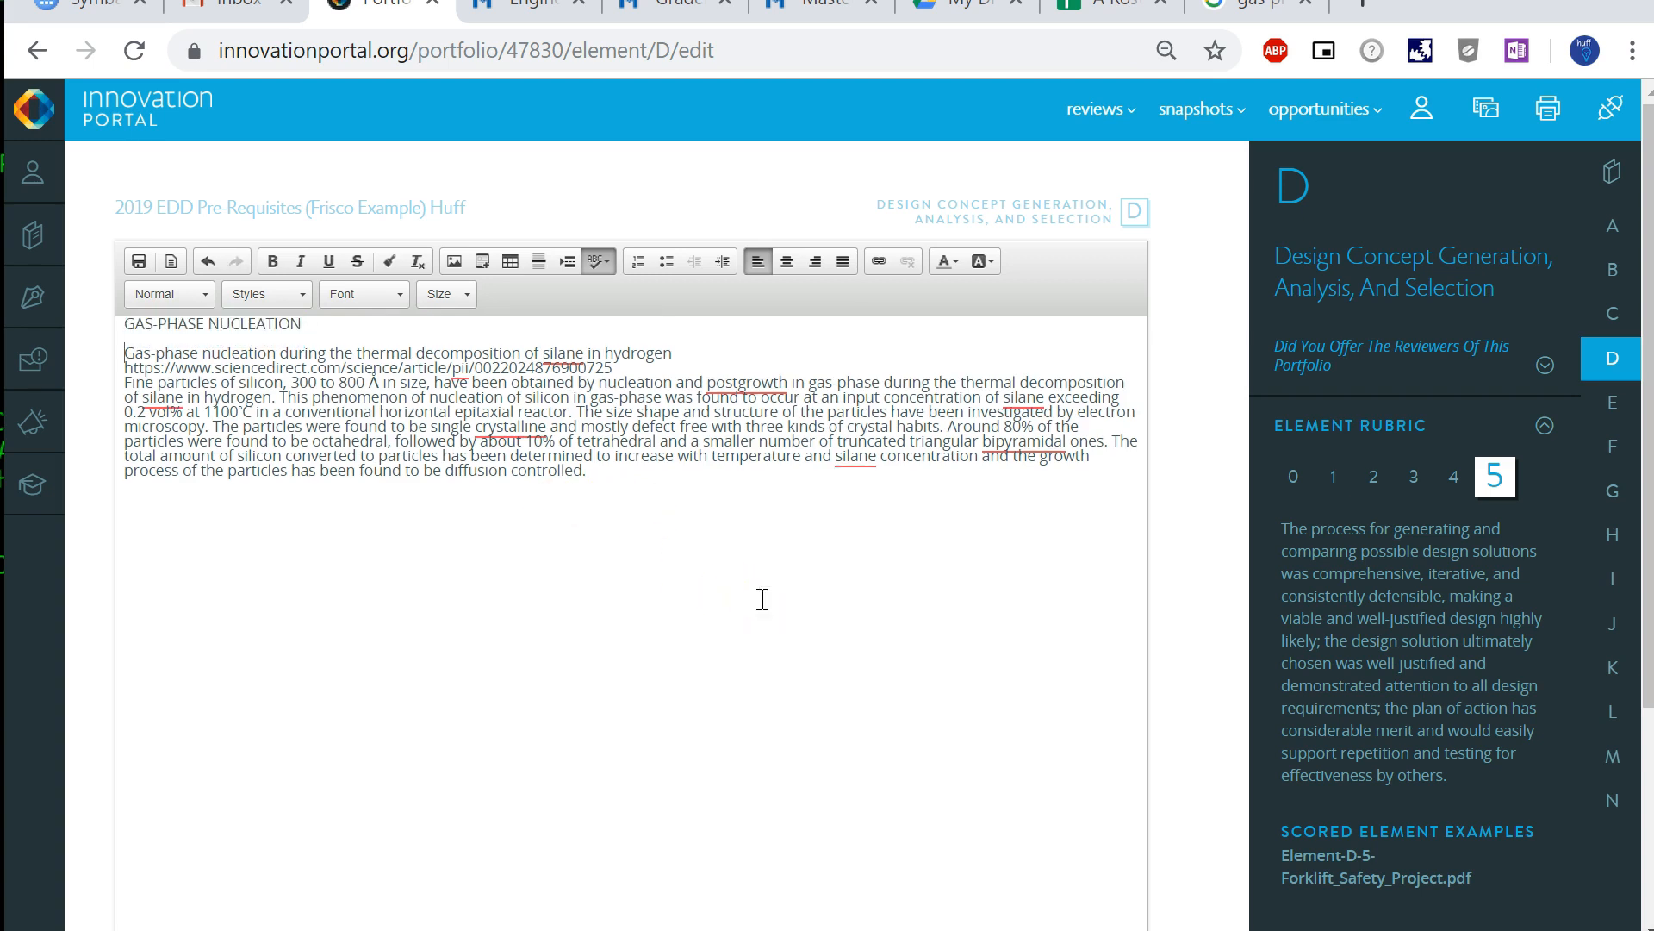
pyautogui.press('Return')
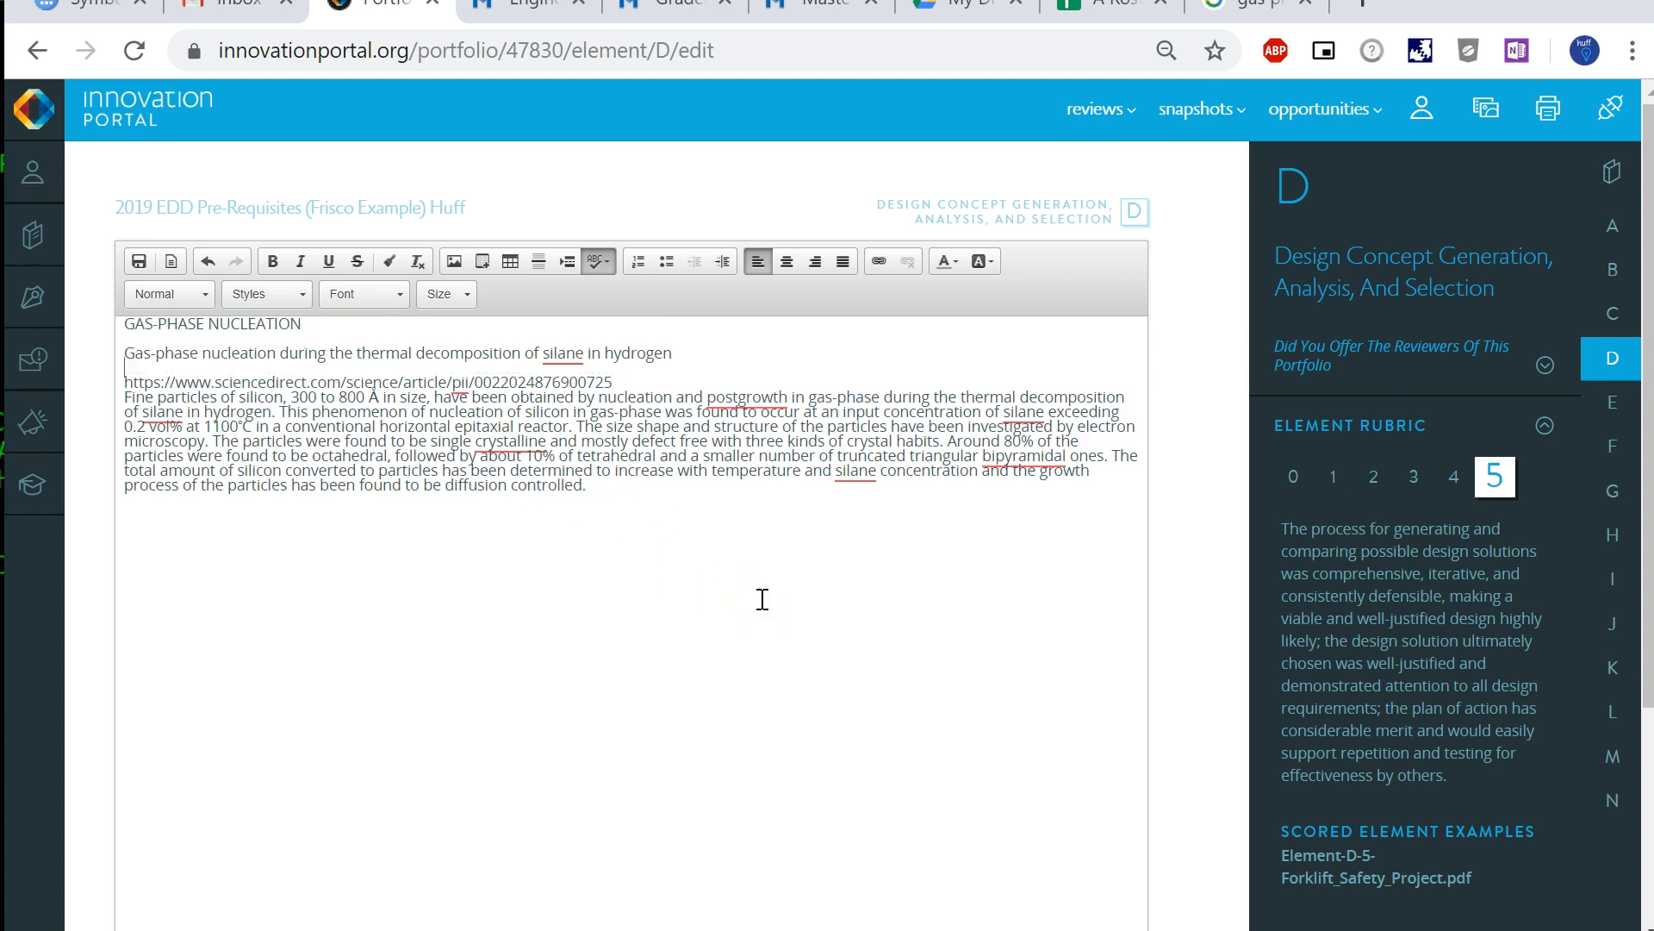
pyautogui.press('Return')
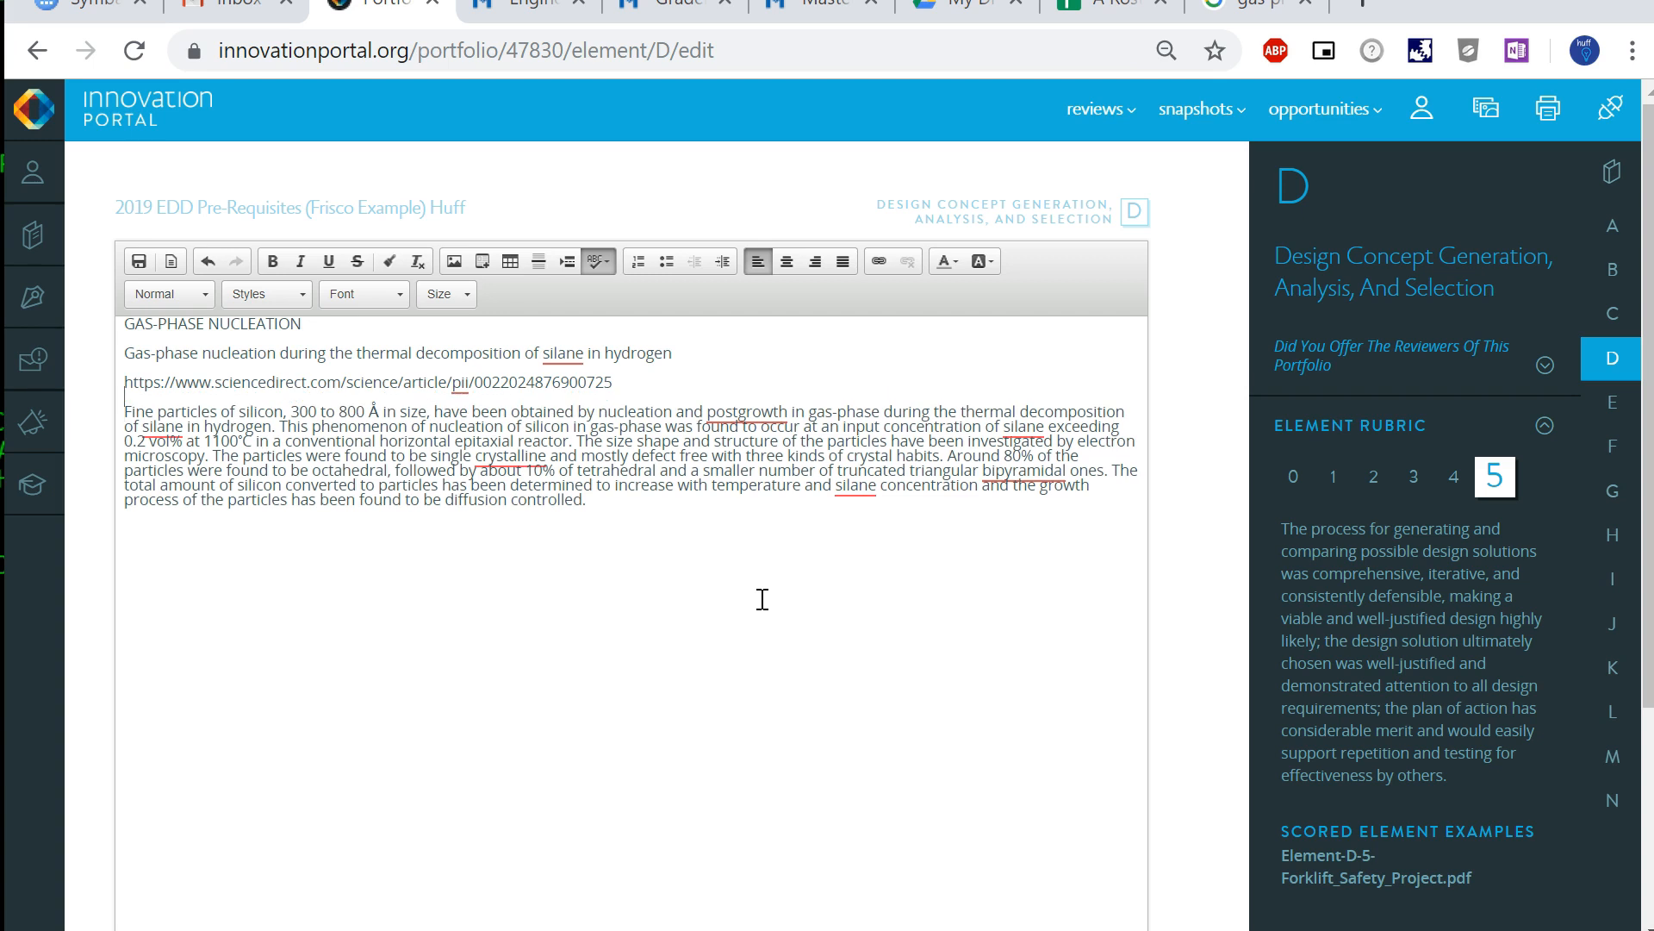
pyautogui.press('Return')
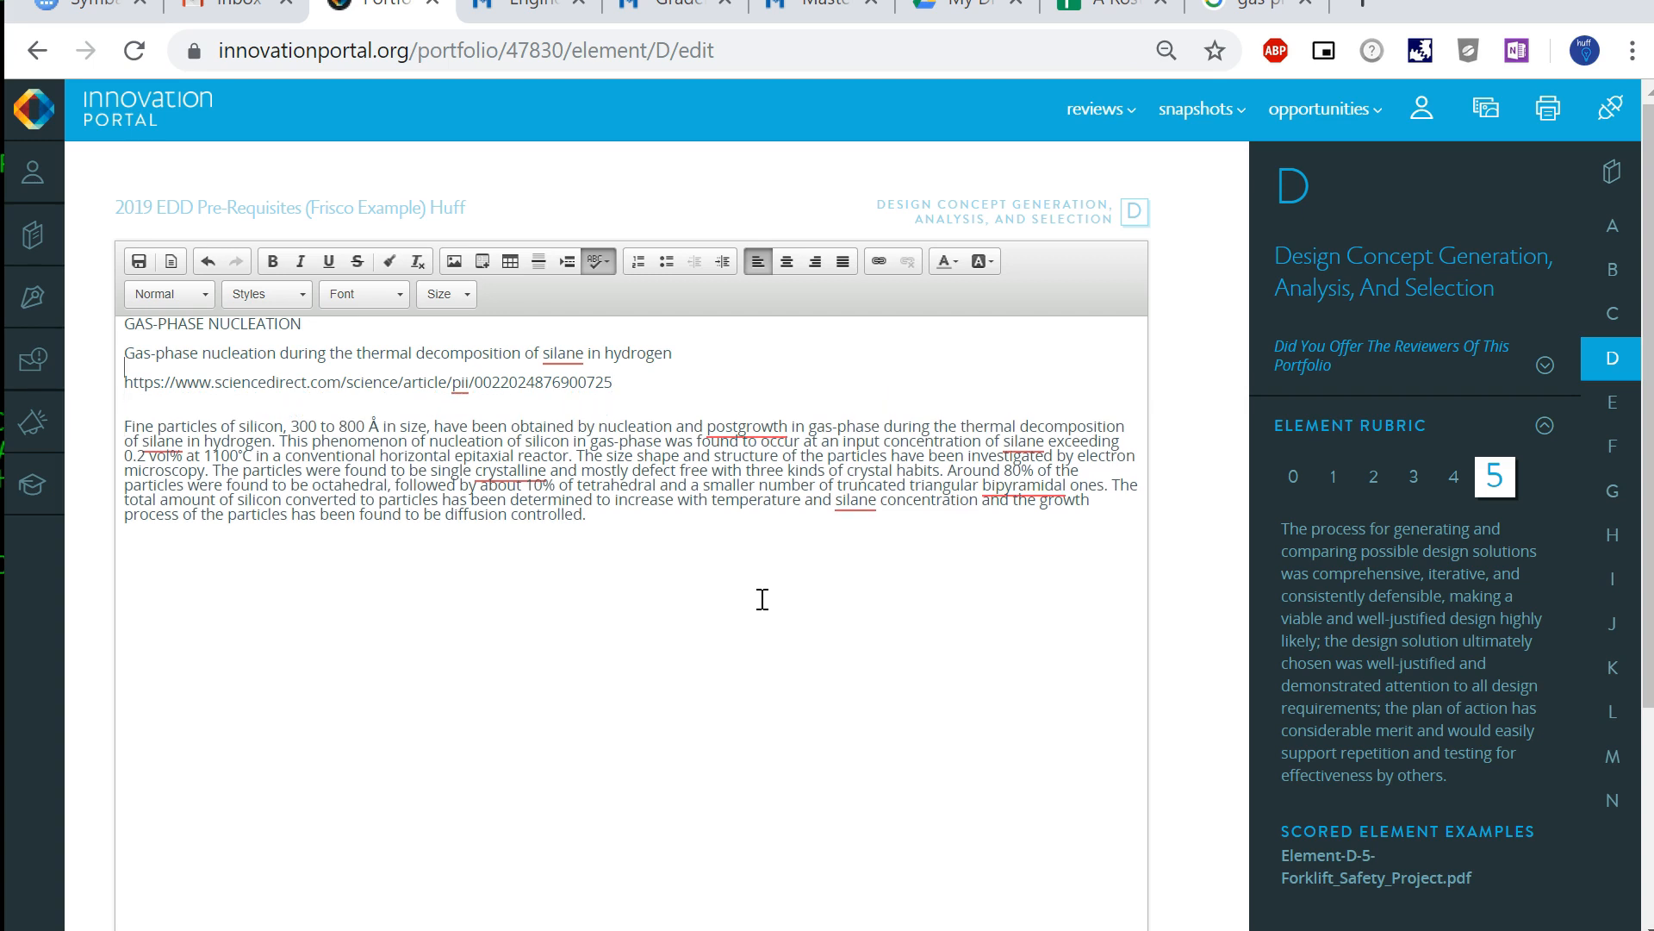
pyautogui.hotkey('shift', 'End')
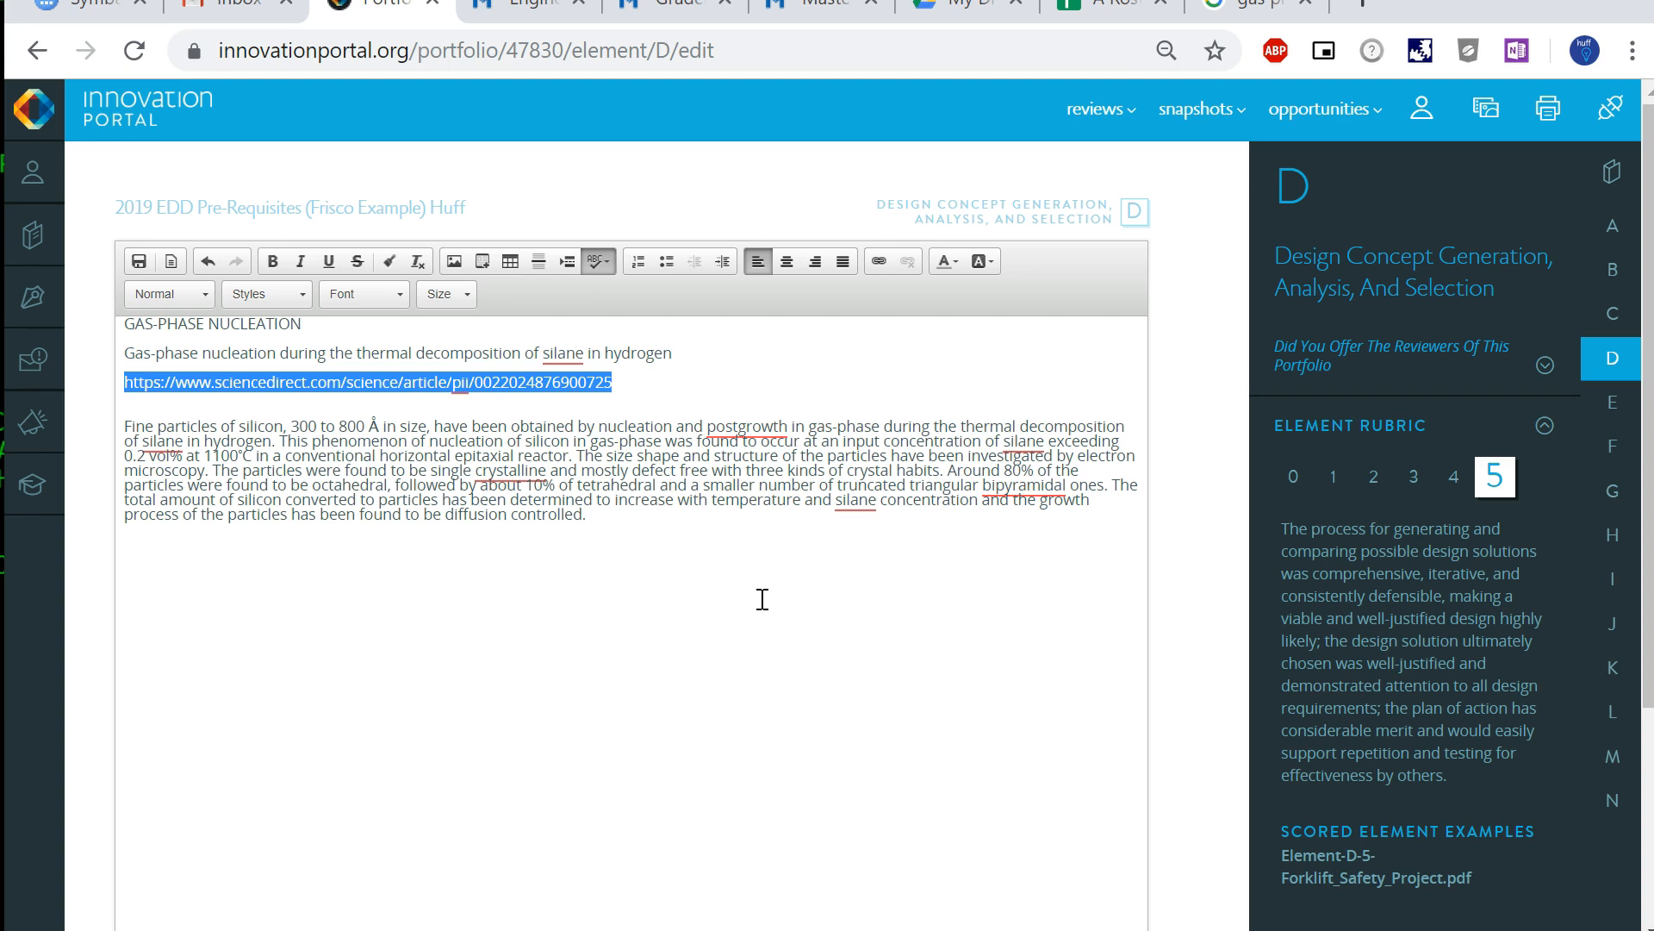
pyautogui.hotkey('ctrl', 'k')
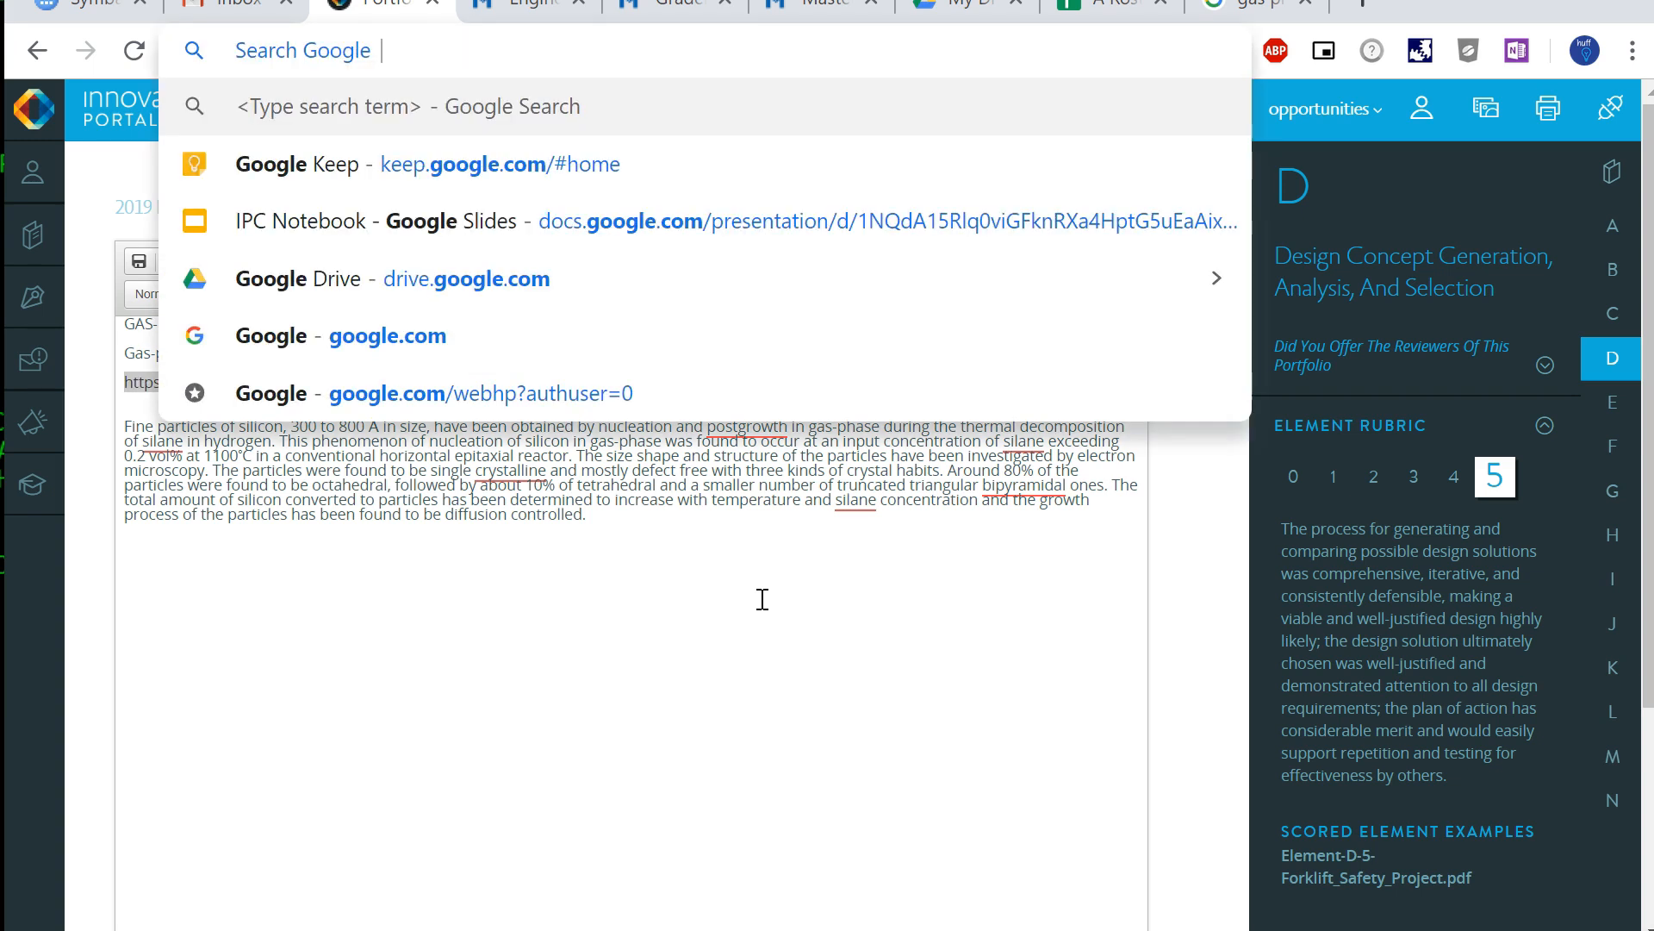
pyautogui.press('Escape')
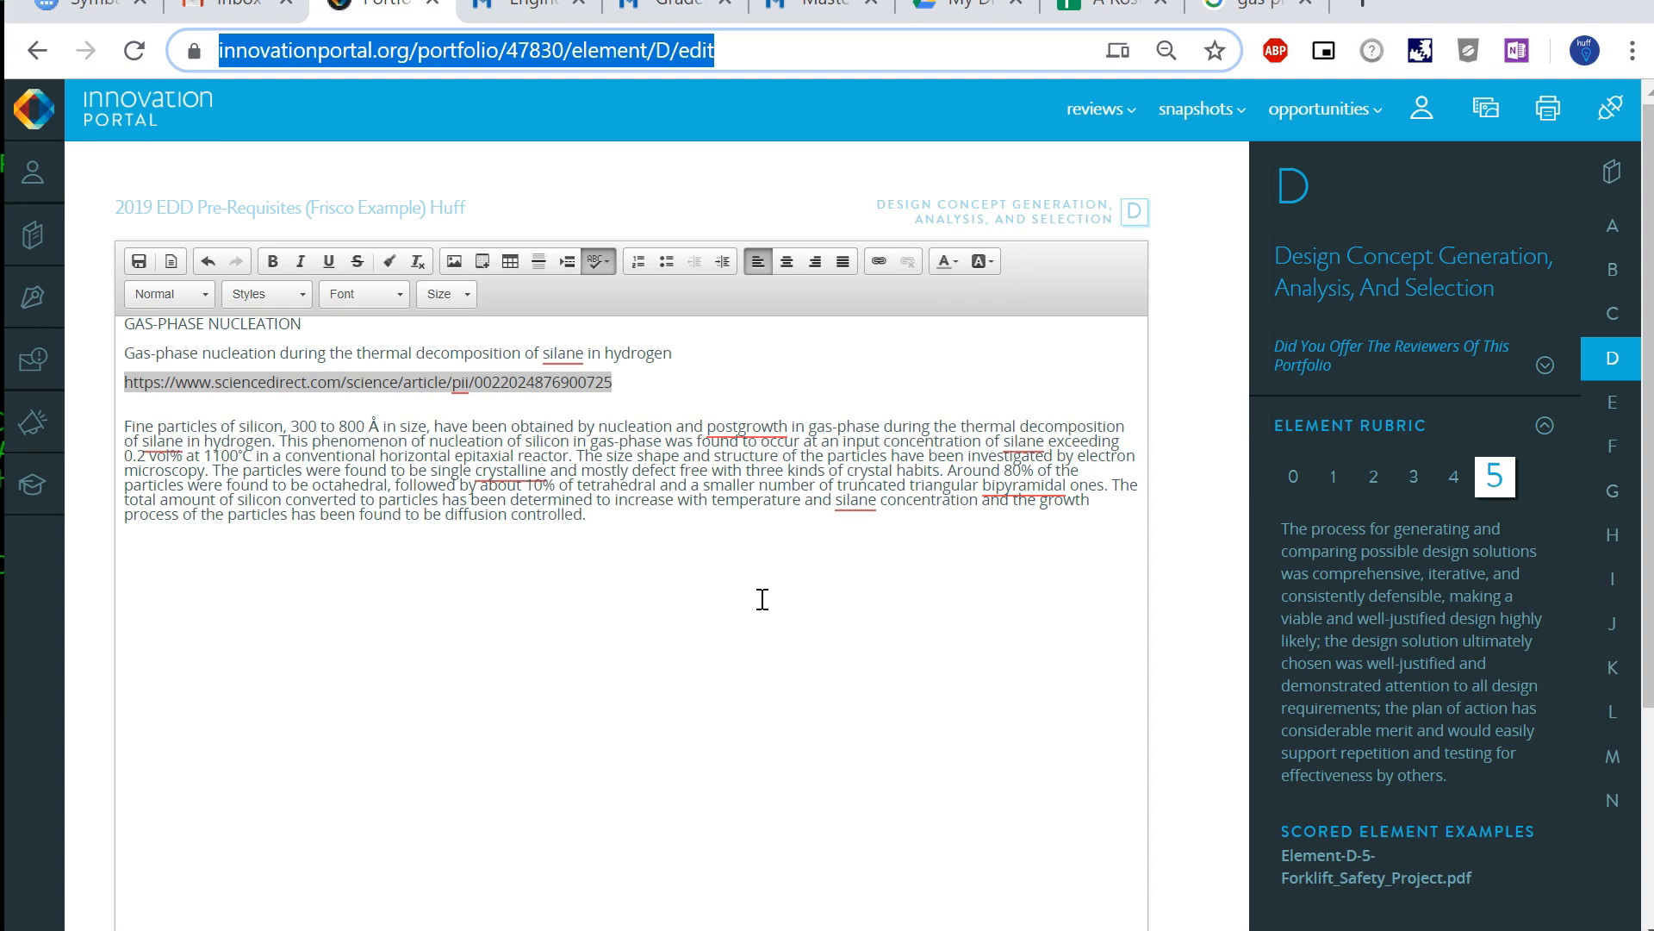
pyautogui.click(676, 385)
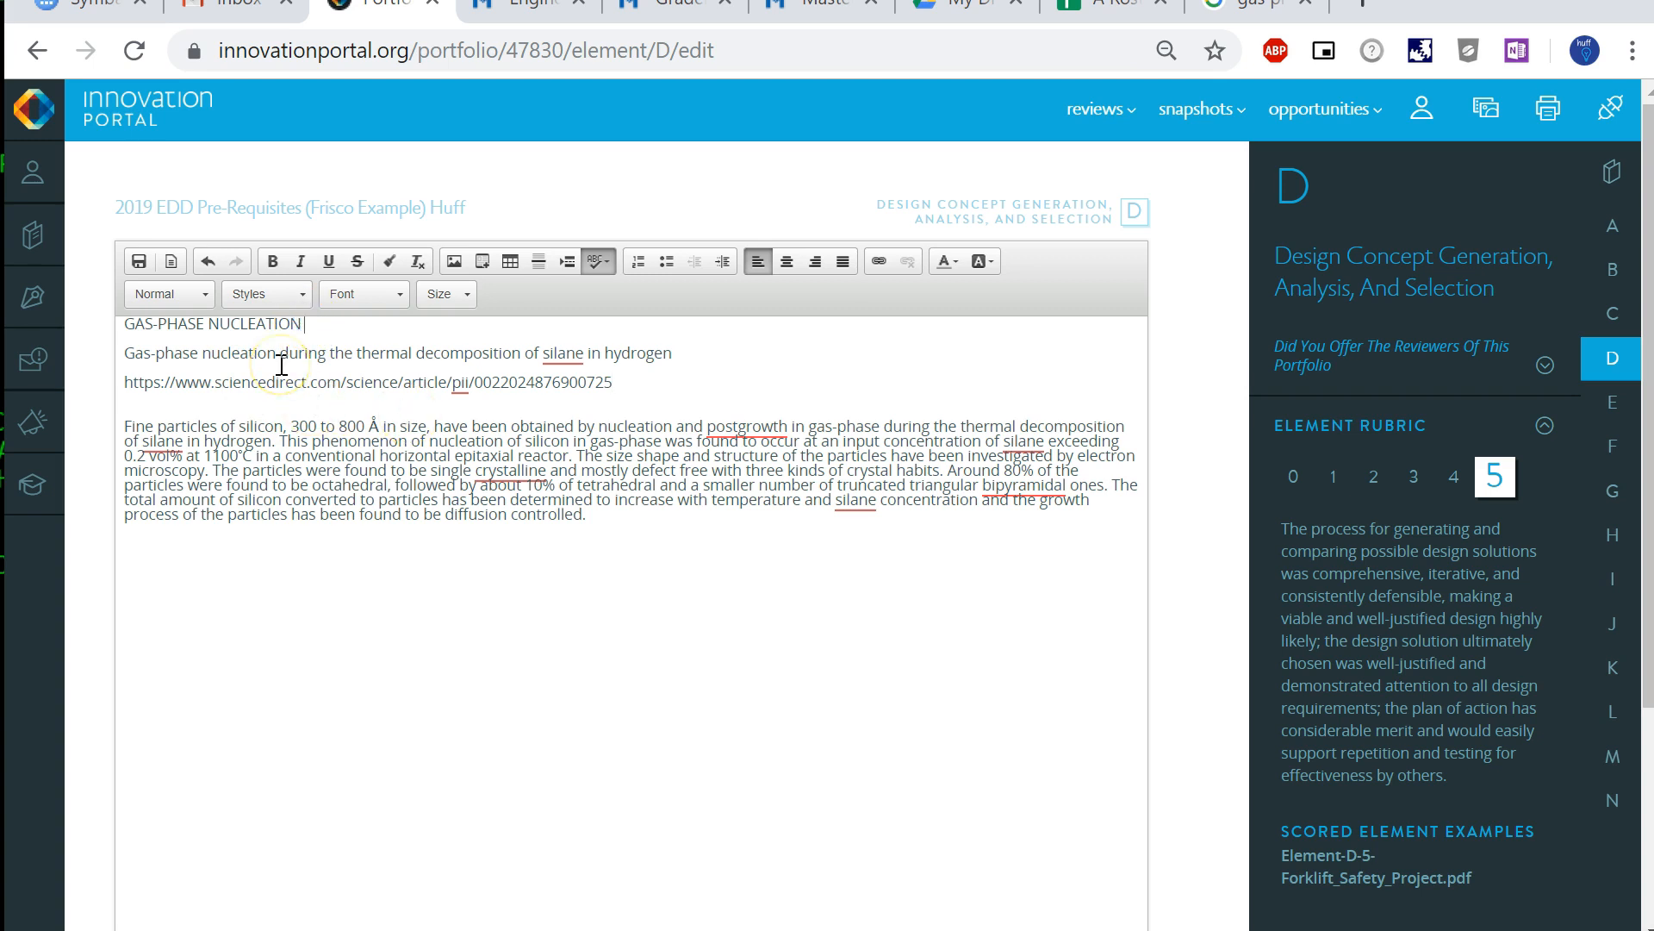
# - Format the GAS-PHASE NUCLEATION title line as Heading 1
pyautogui.hotkey('shift', 'Home')
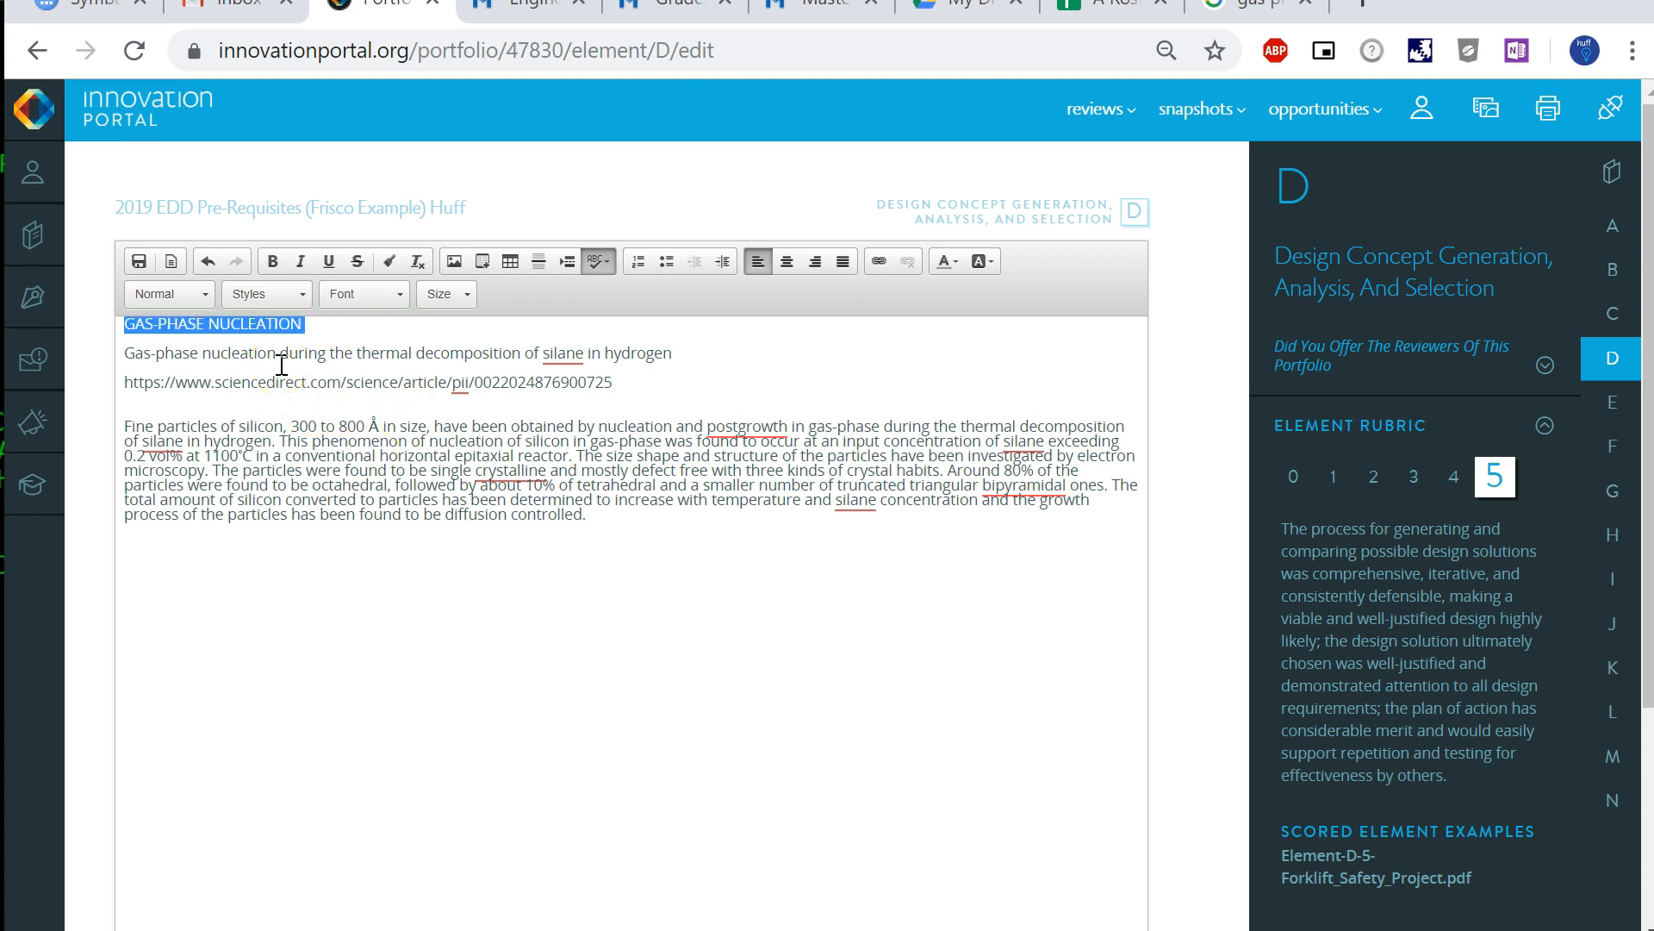
pyautogui.click(154, 299)
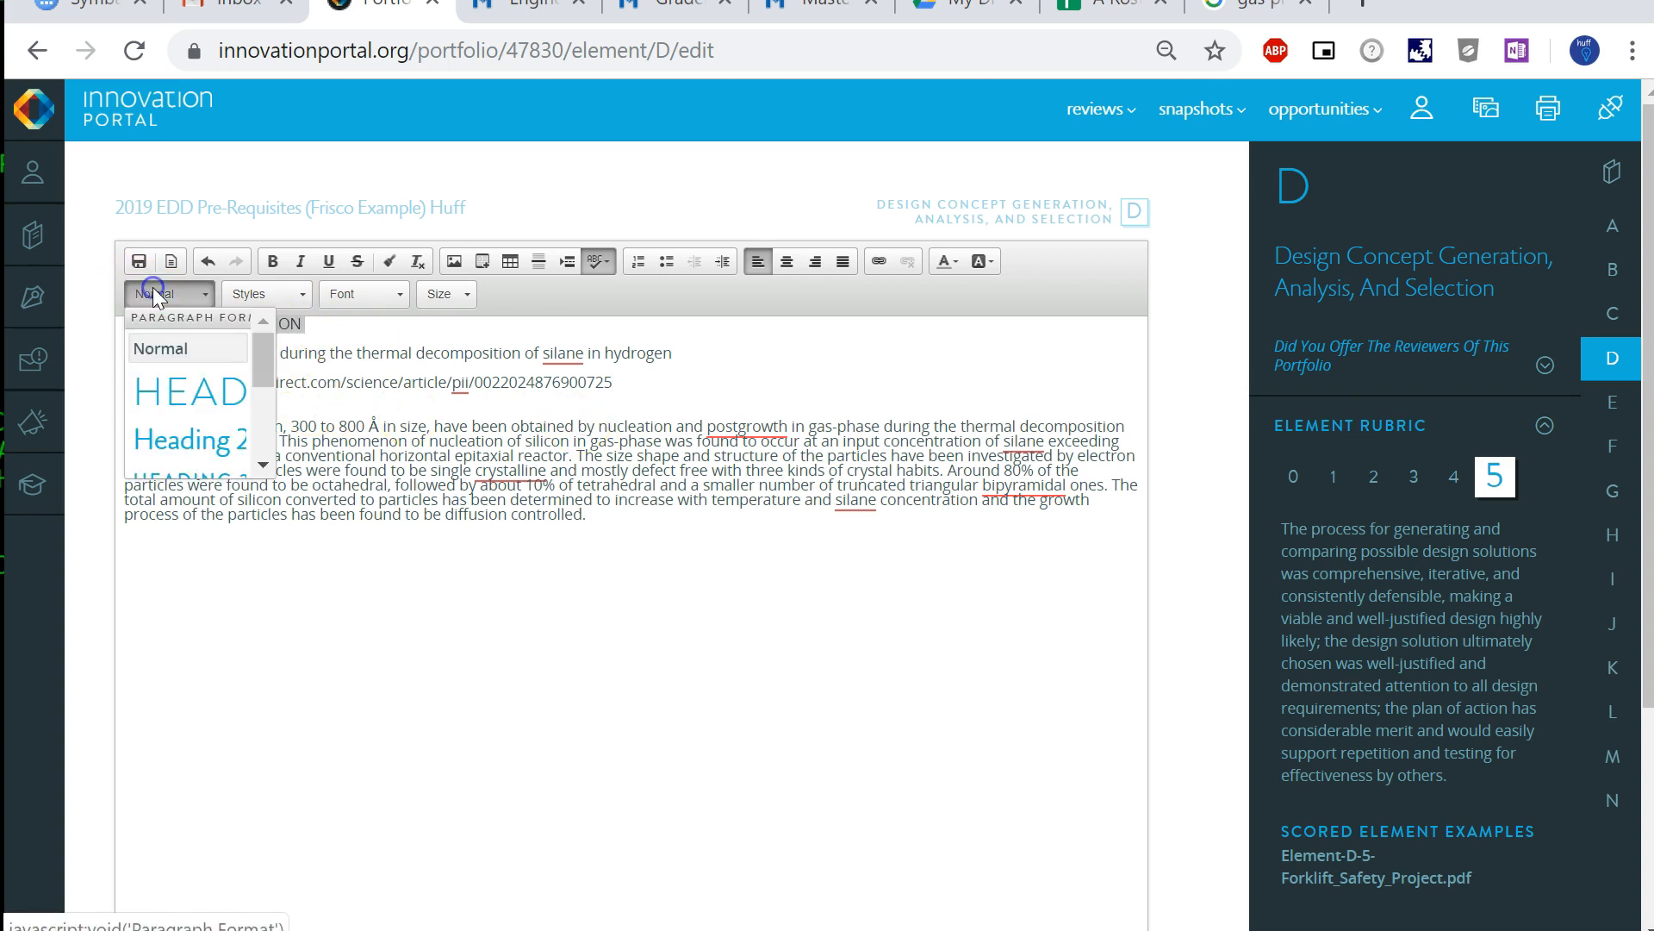
pyautogui.click(178, 401)
# - Format the subtitle line about the thermal decomposition of silane in hydrogen as Heading 2
pyautogui.doubleClick(322, 384)
pyautogui.tripleClick(321, 384)
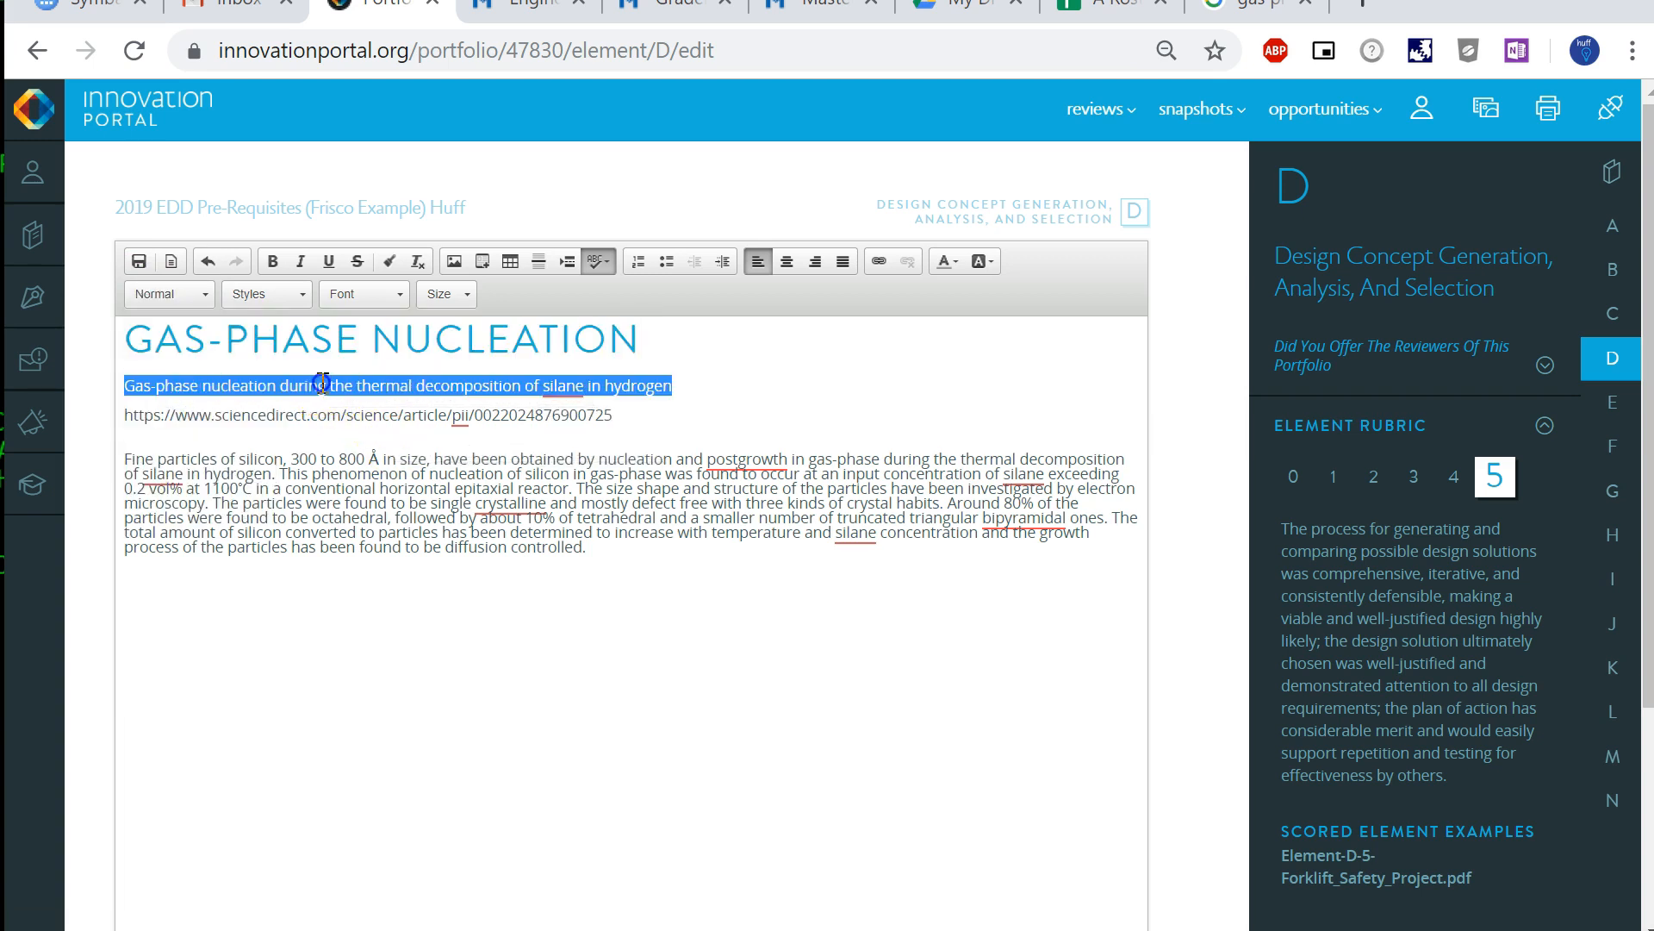
pyautogui.click(205, 294)
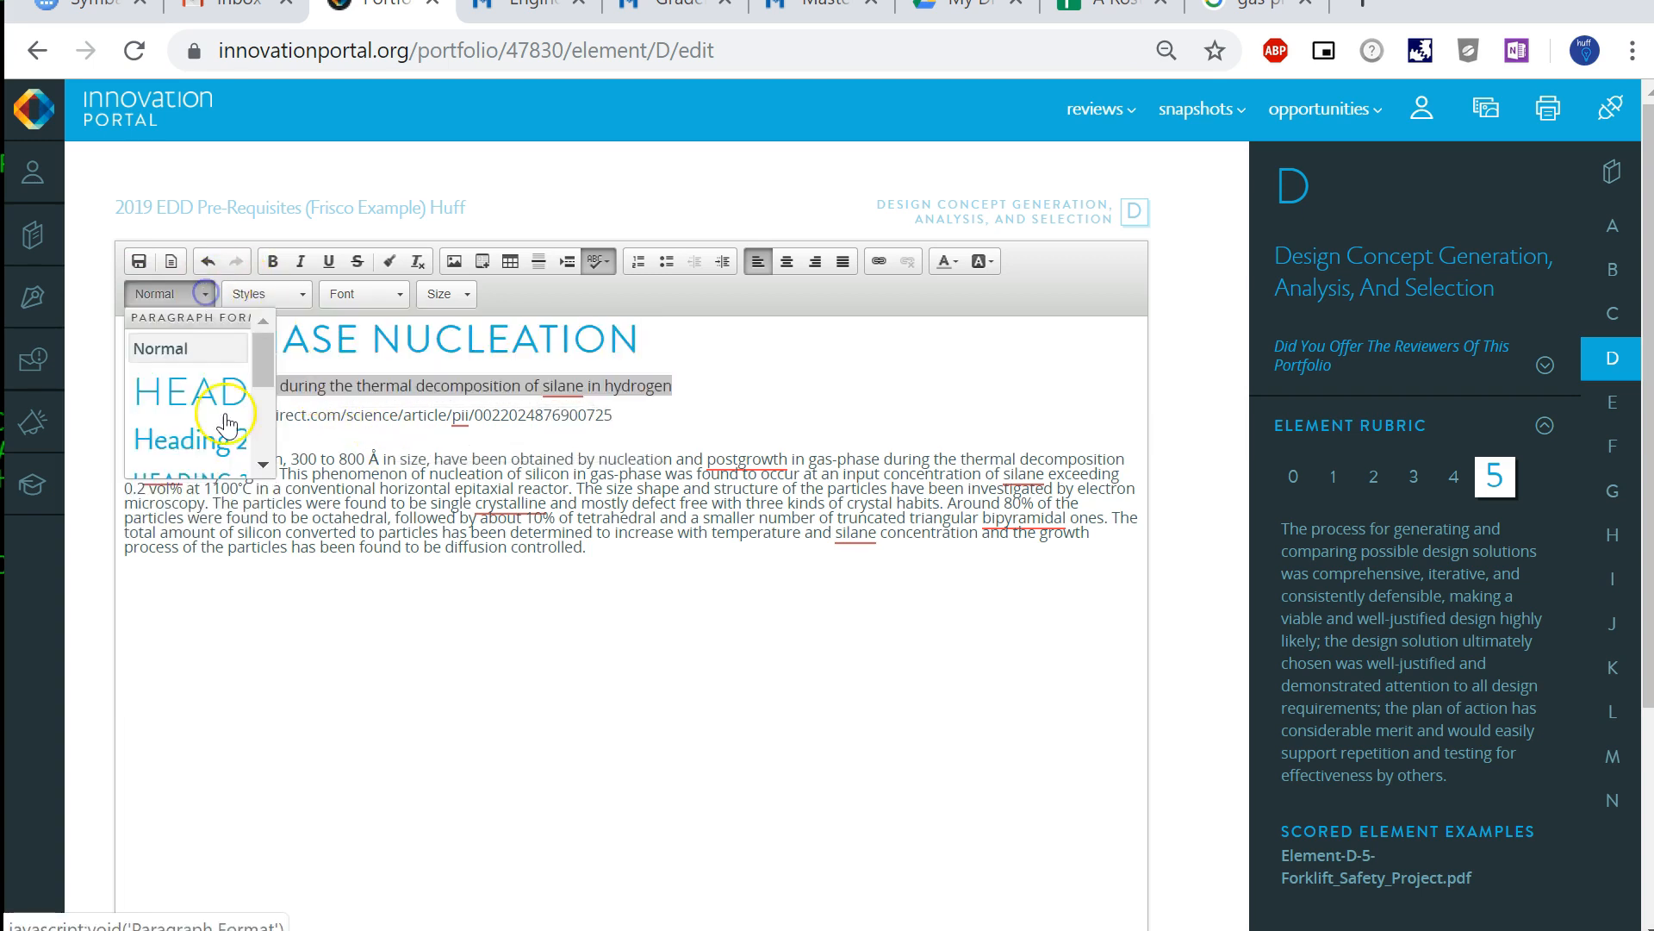
pyautogui.click(226, 443)
pyautogui.click(626, 473)
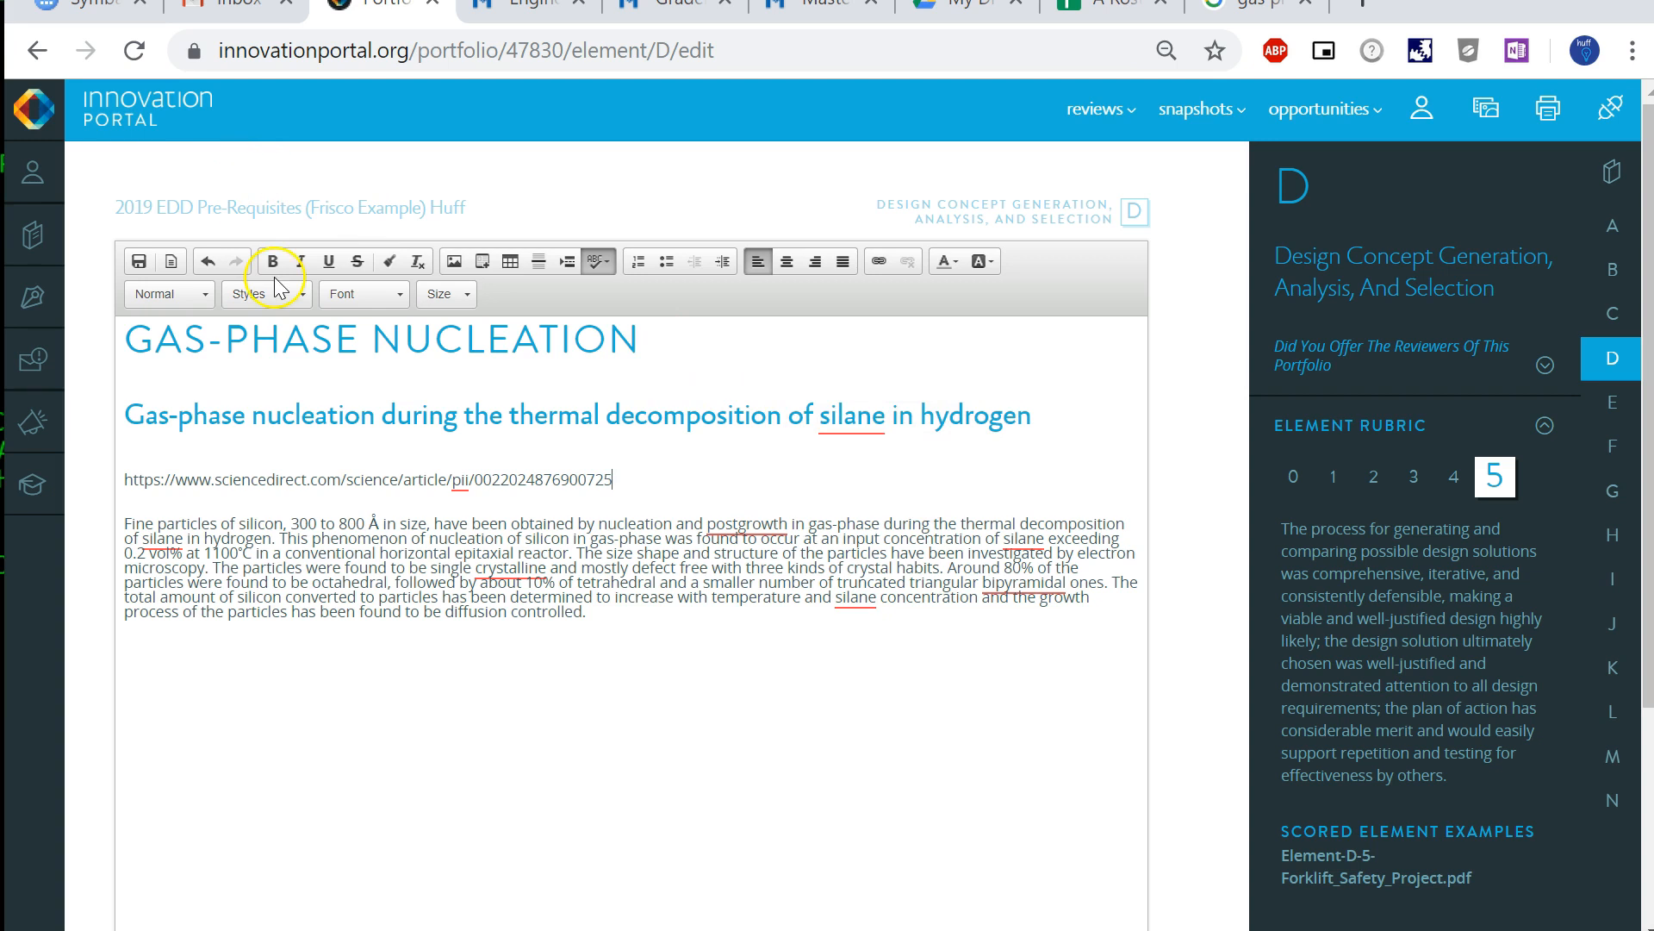
pyautogui.tripleClick(470, 479)
pyautogui.rightClick(470, 475)
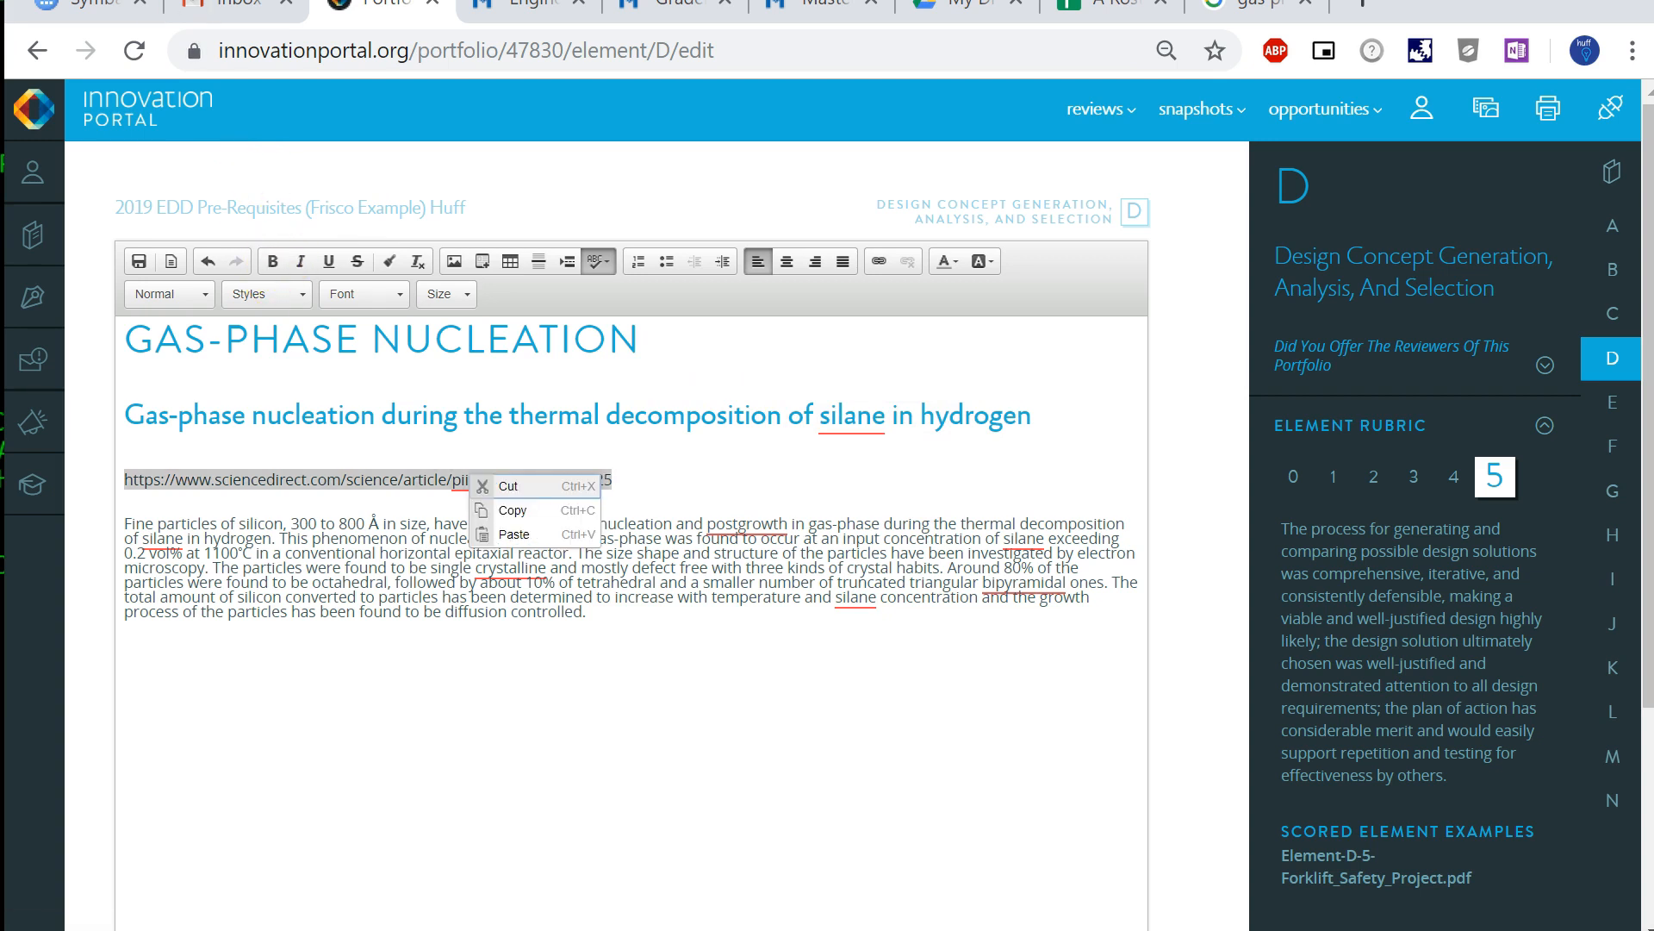
pyautogui.click(1088, 274)
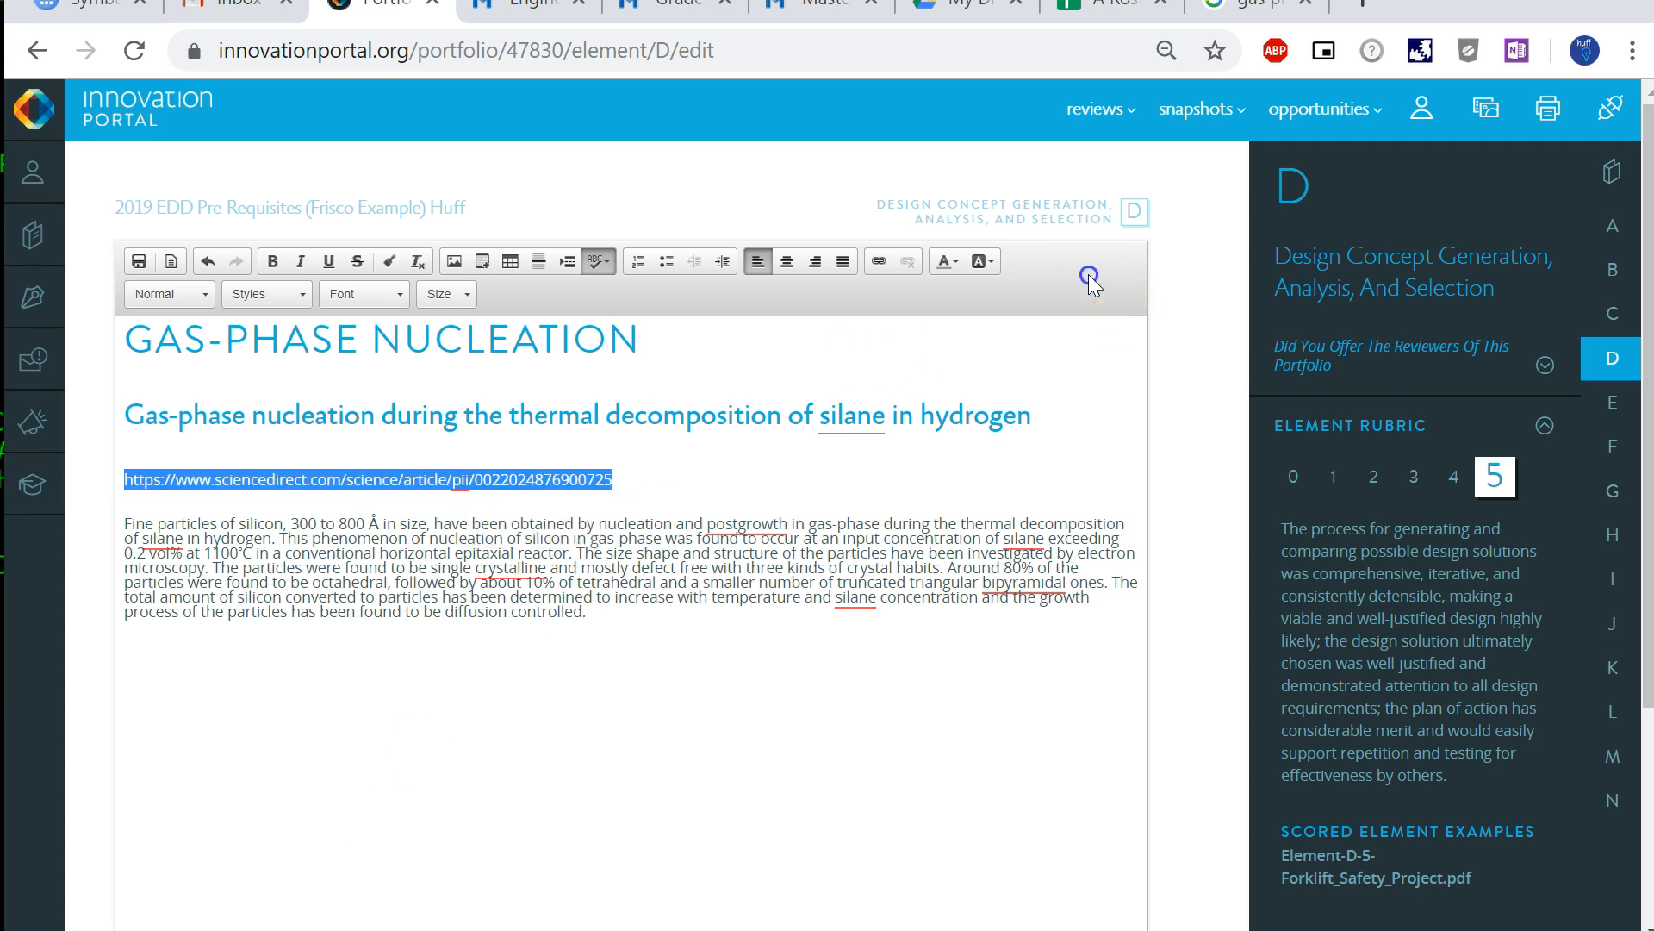
pyautogui.click(880, 266)
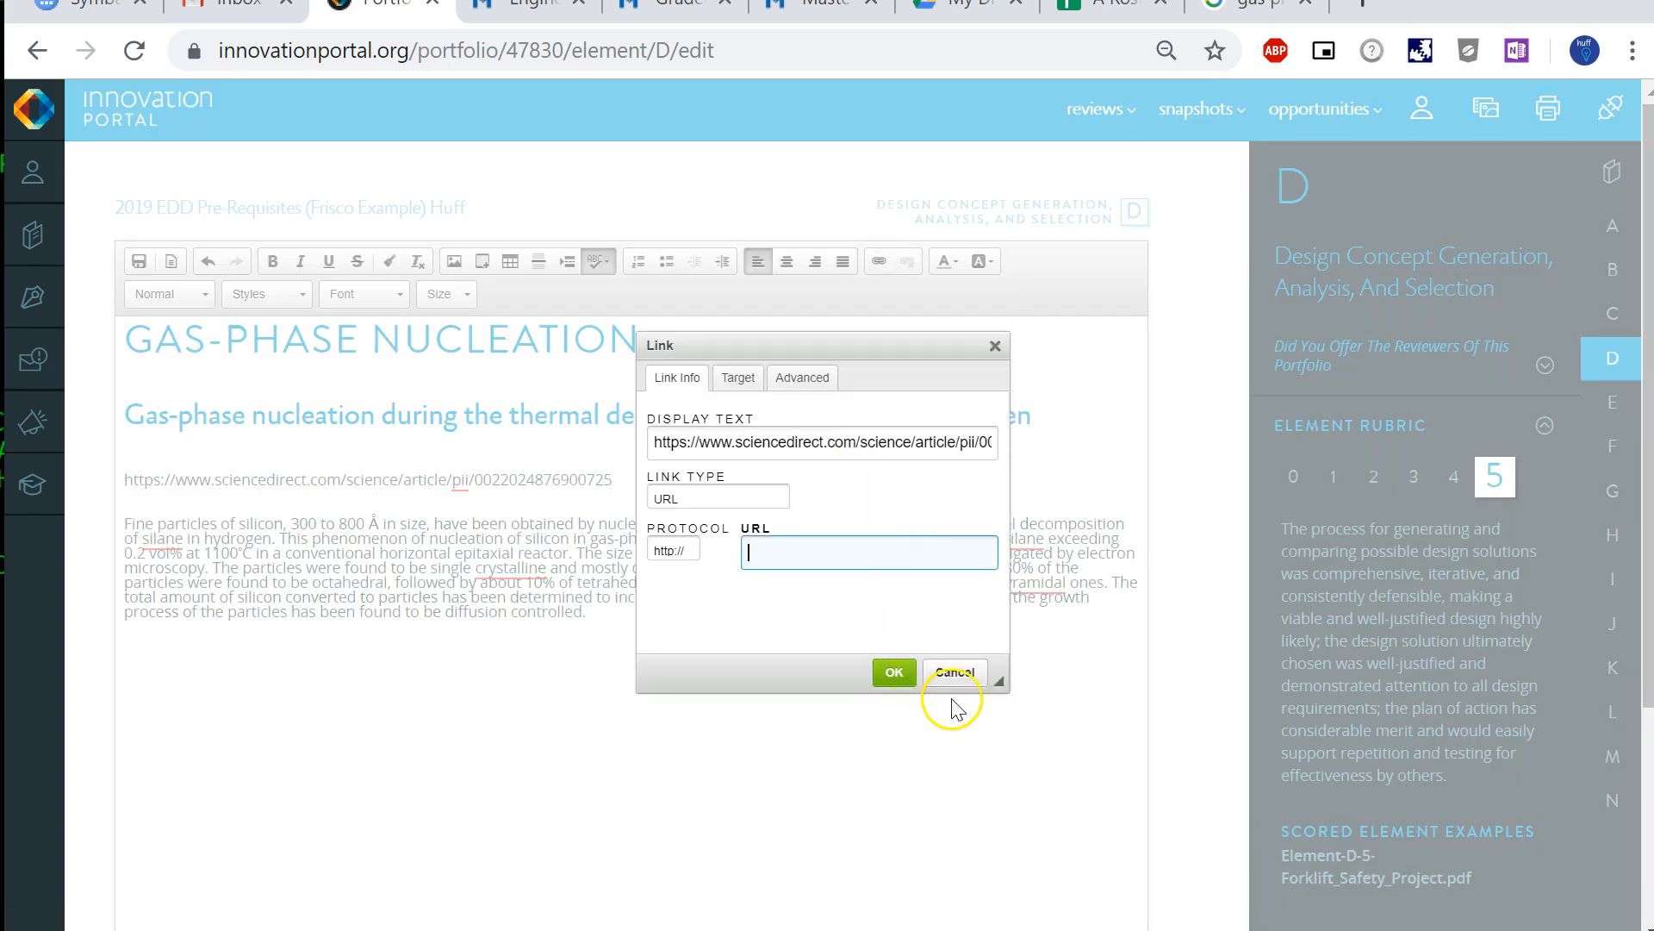
pyautogui.click(960, 673)
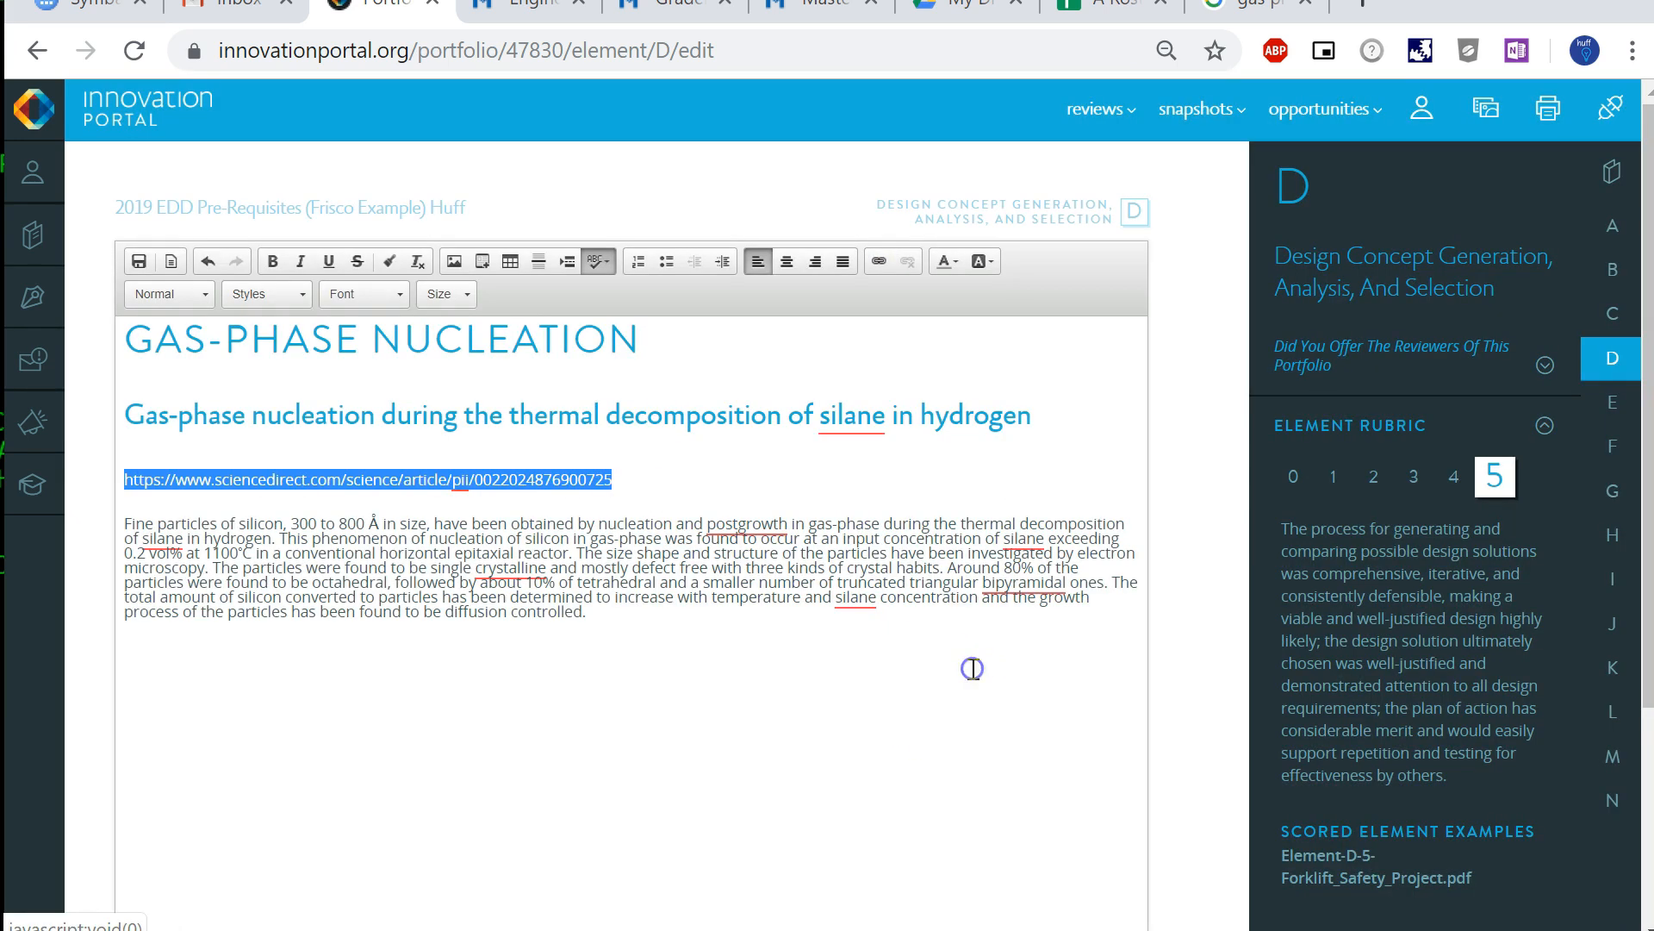
# - Turn the ScienceDirect URL line into a hyperlink pointing to that same copied address
pyautogui.rightClick(416, 476)
pyautogui.click(472, 515)
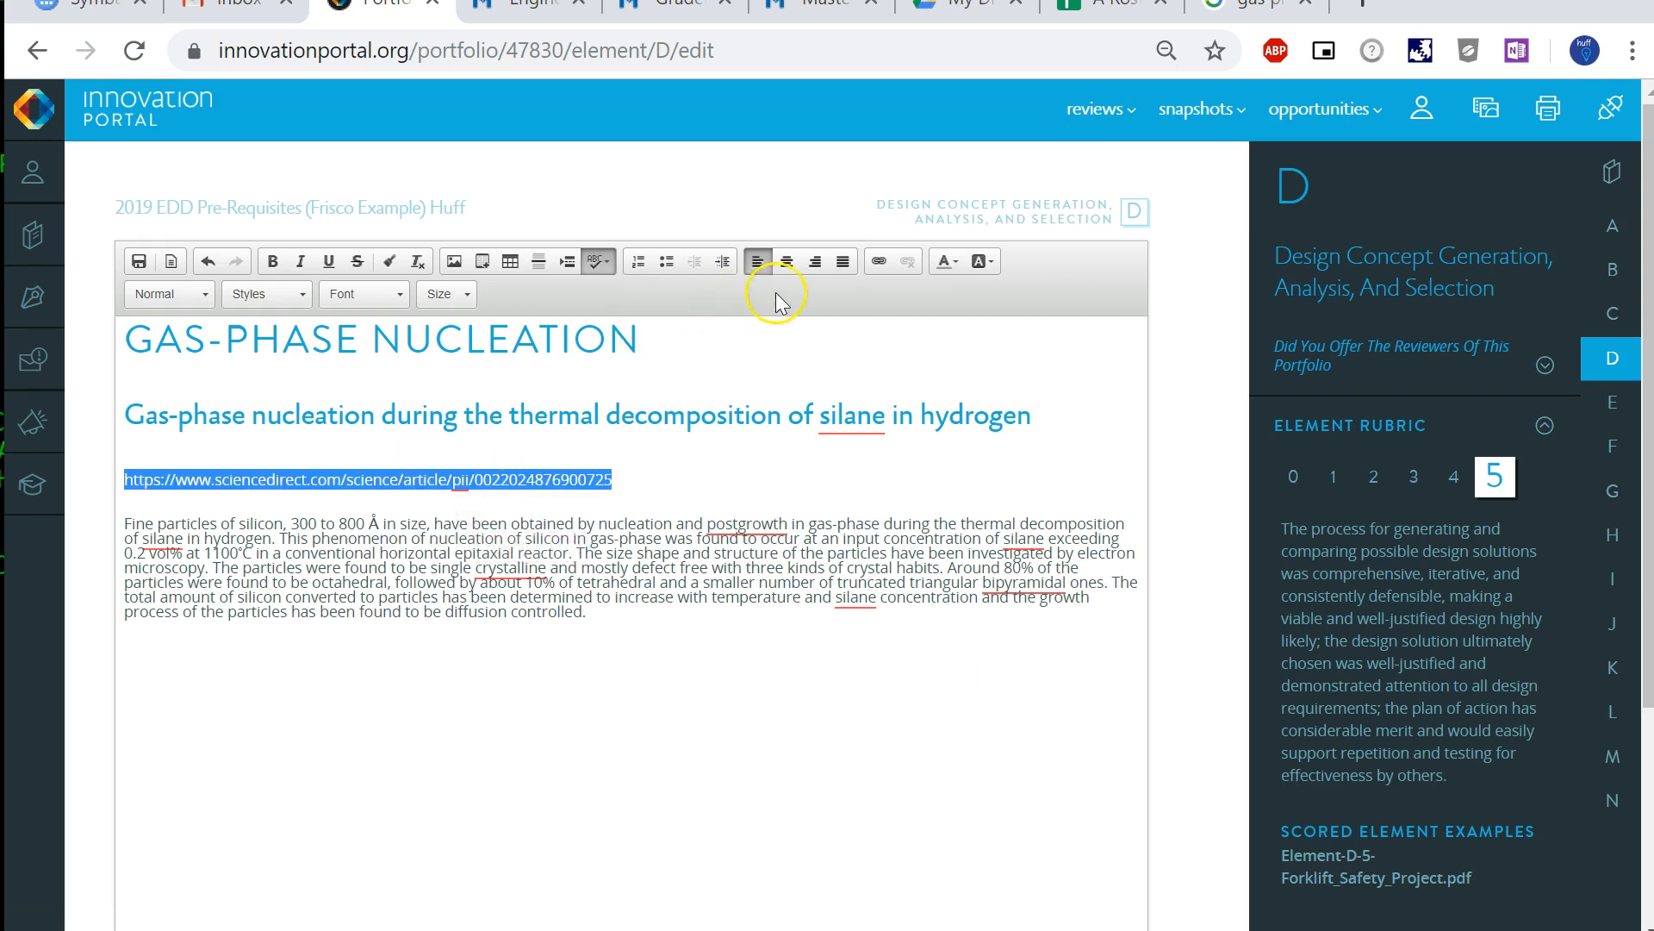
pyautogui.click(883, 263)
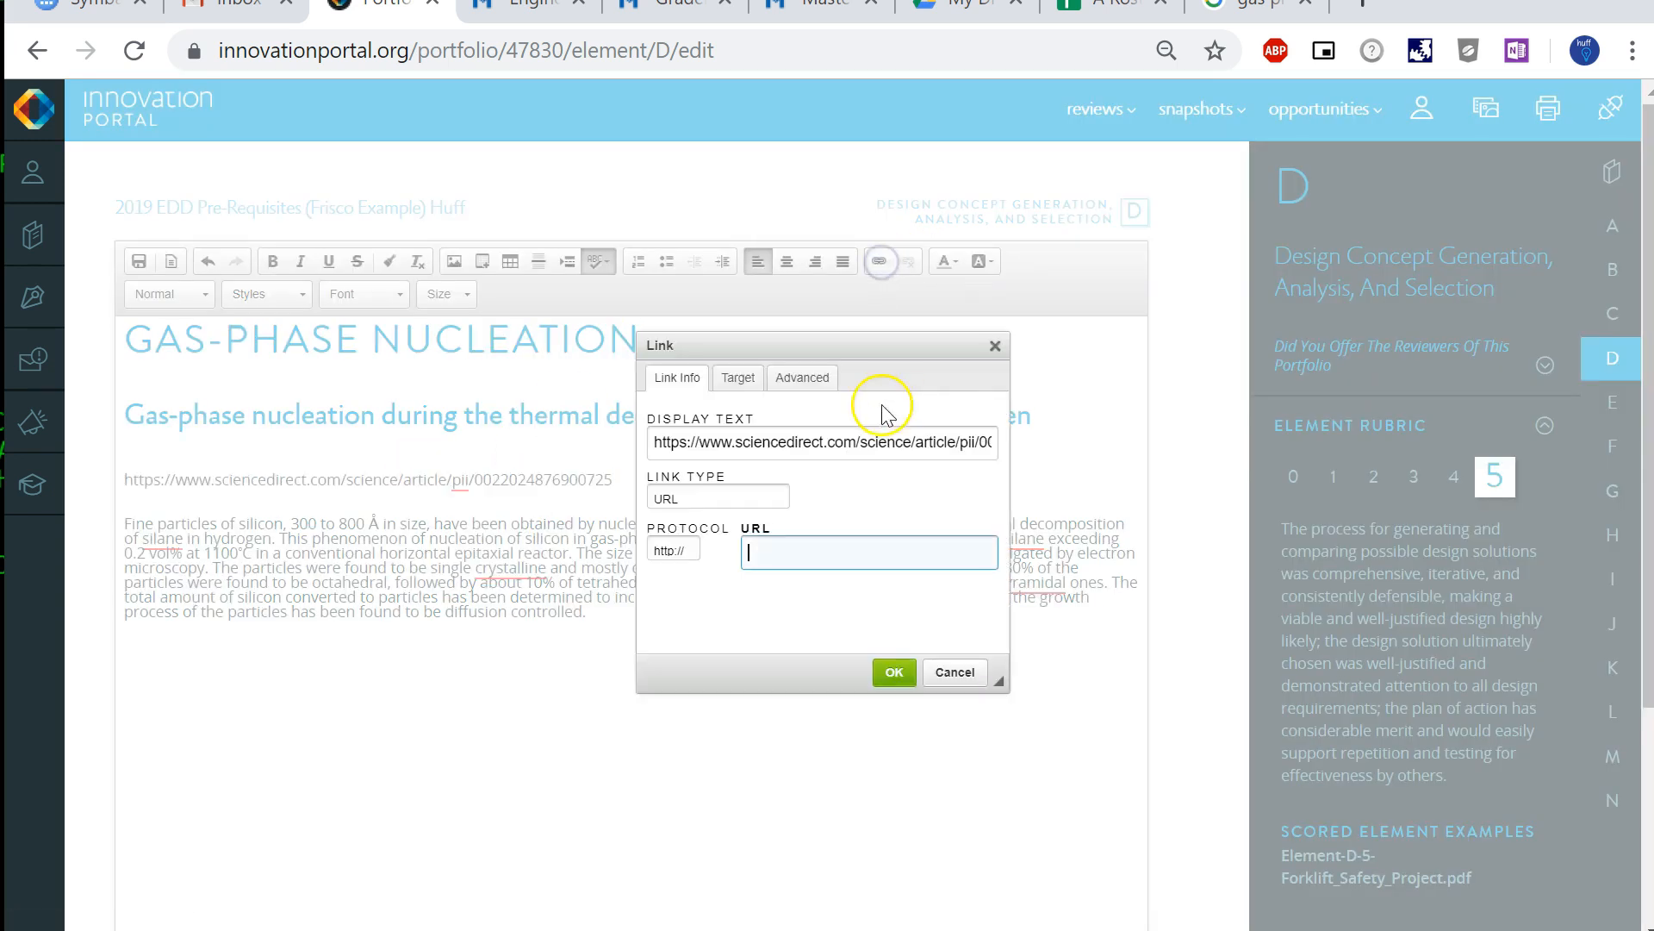
pyautogui.click(834, 547)
pyautogui.rightClick(835, 547)
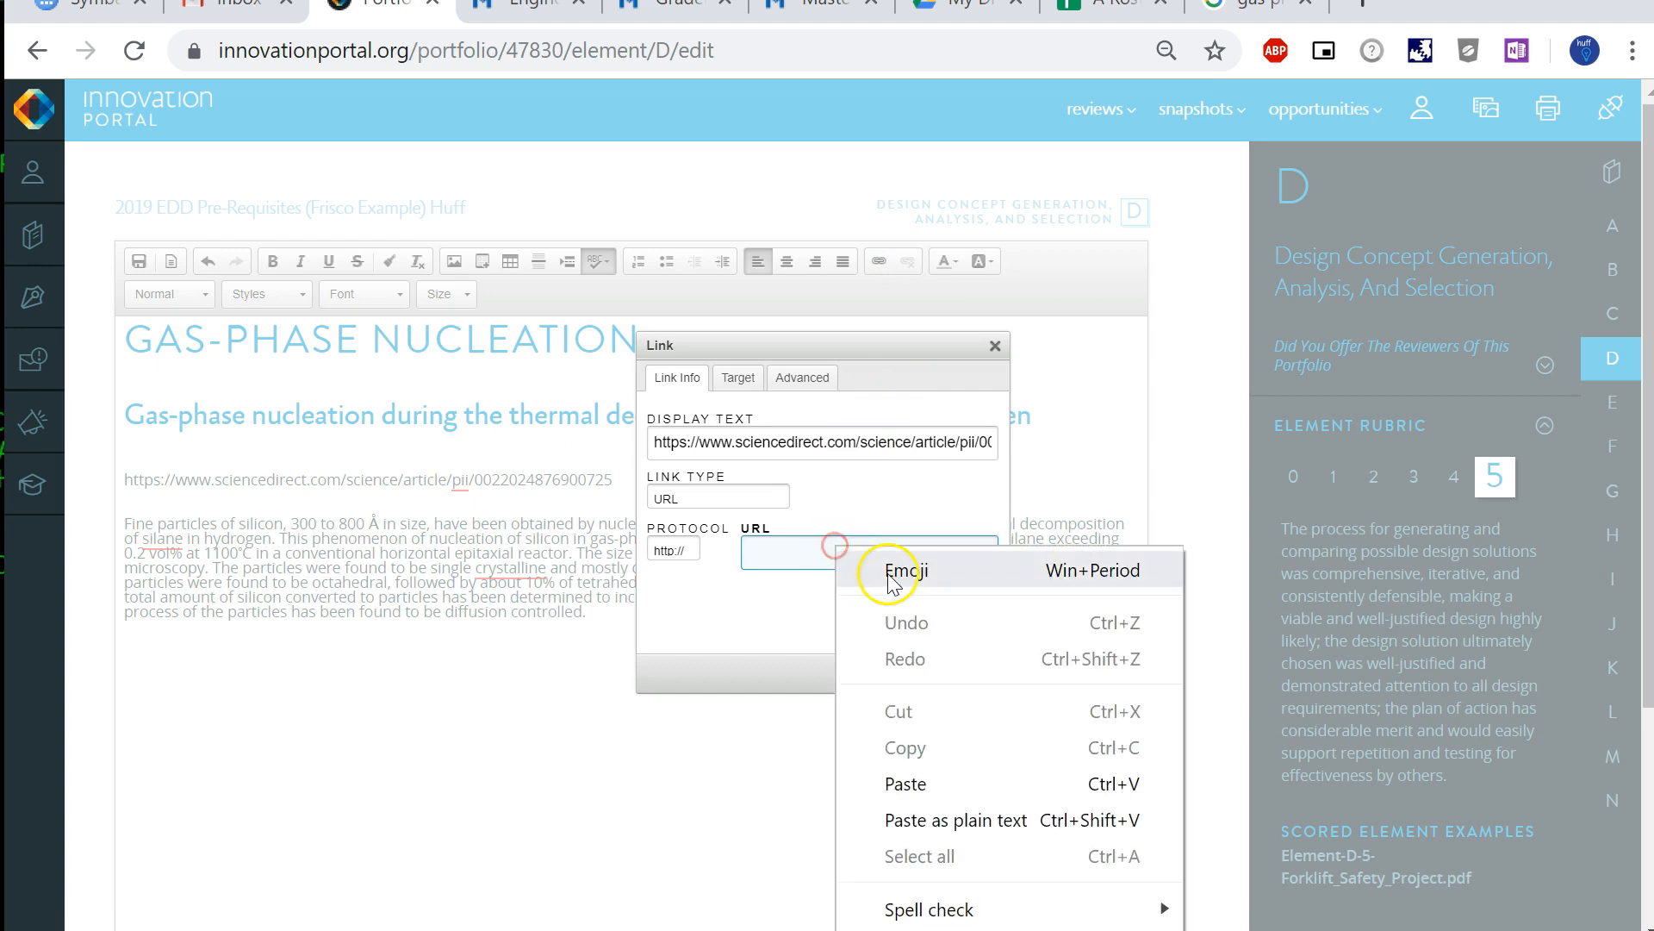
pyautogui.click(972, 786)
pyautogui.click(895, 672)
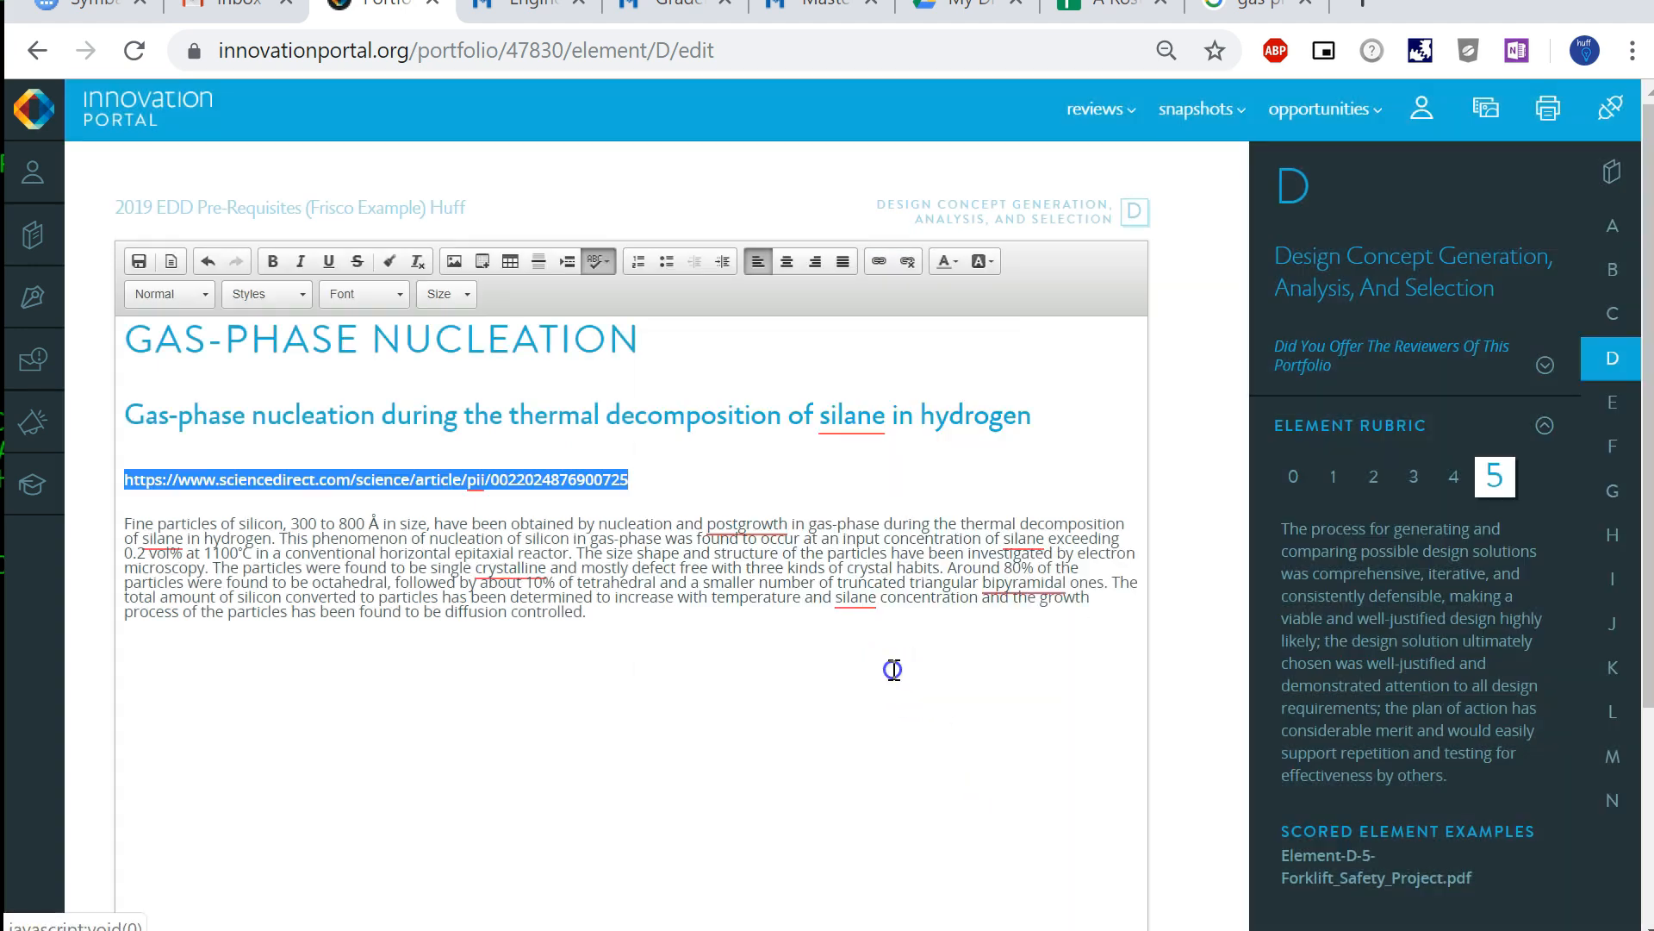
# - Insert a horizontal line below the abstract paragraph
pyautogui.click(695, 497)
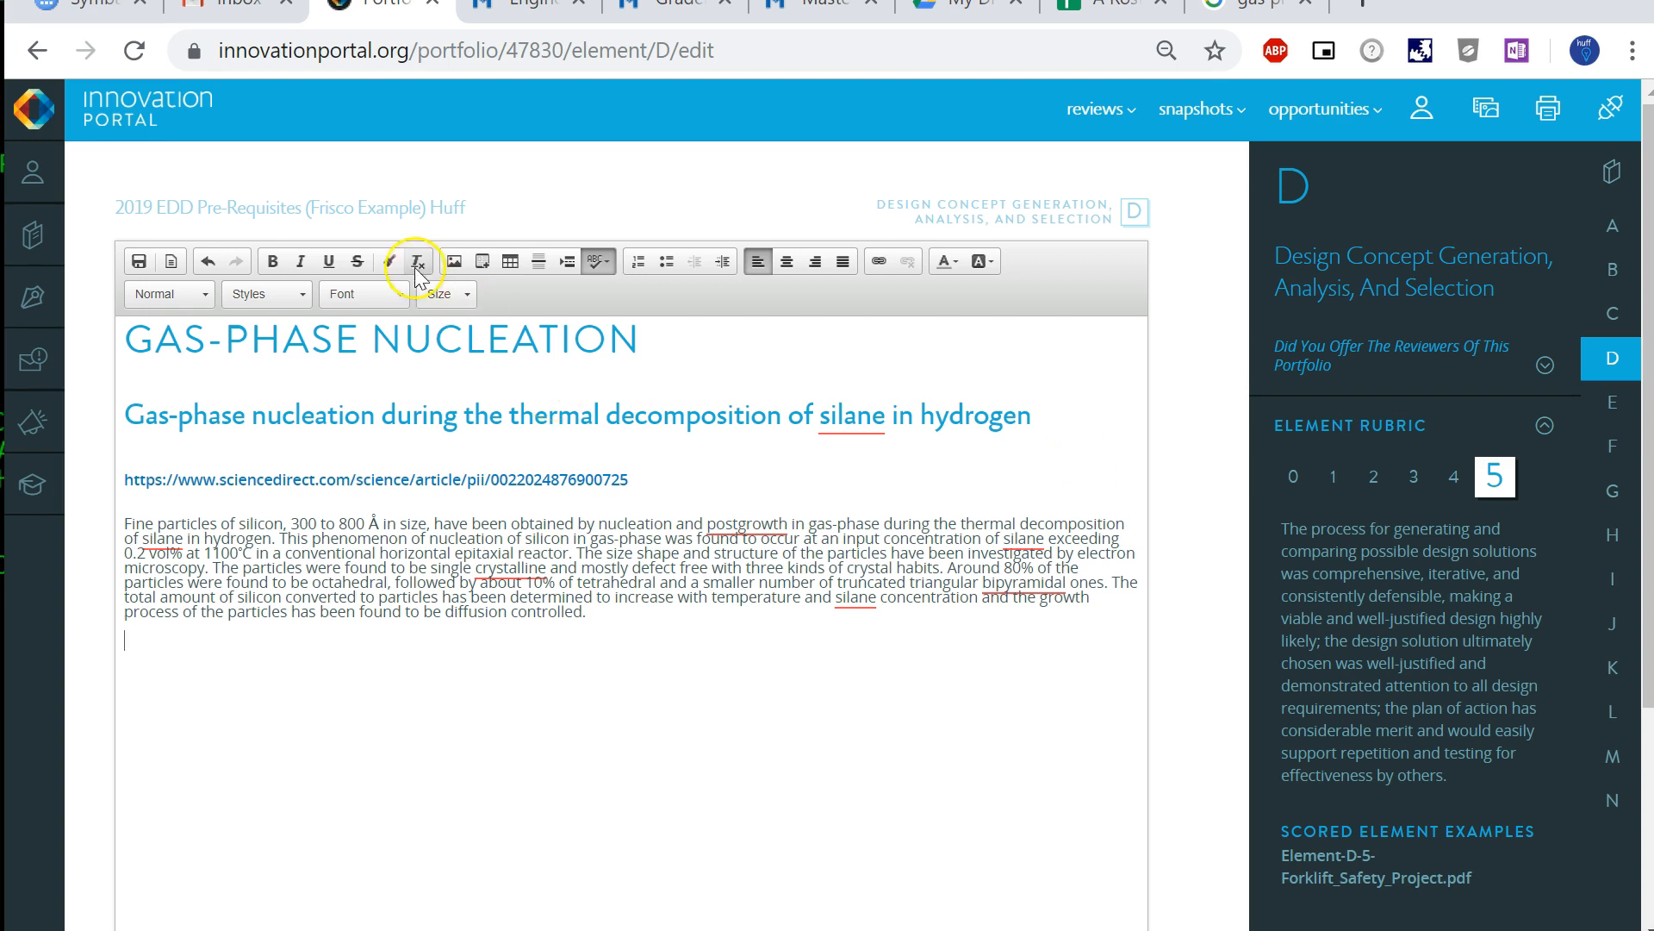
pyautogui.click(536, 260)
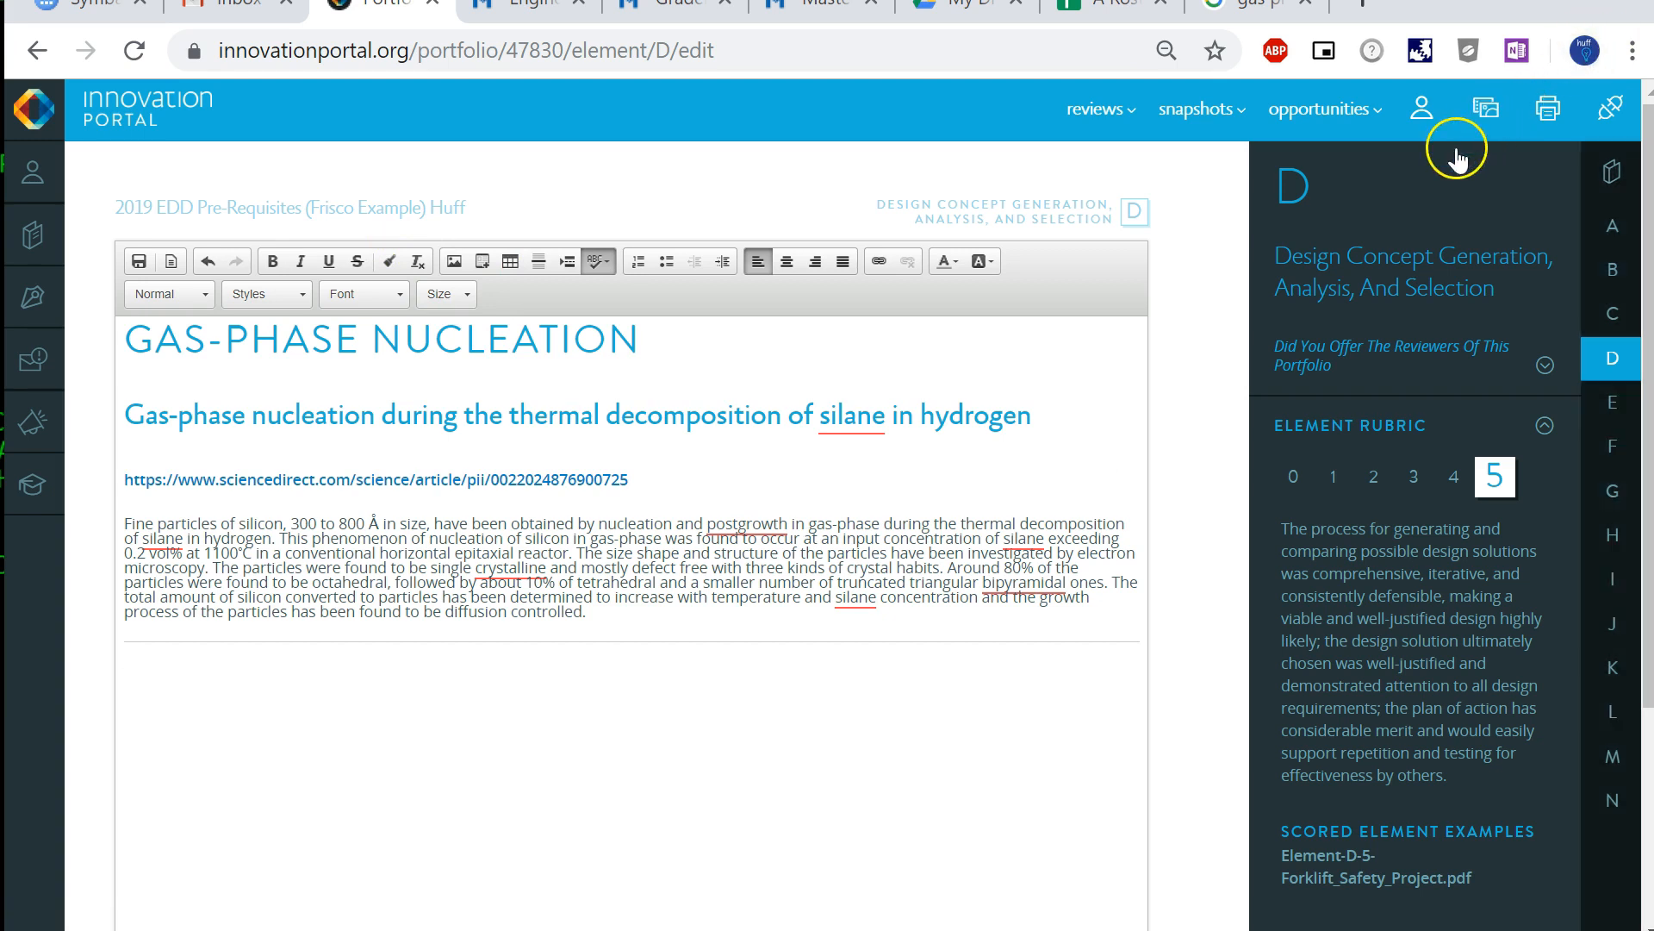
# - Upload the green-arrow cluster growth diagram from file folder "a" to the Media Center
pyautogui.click(1488, 115)
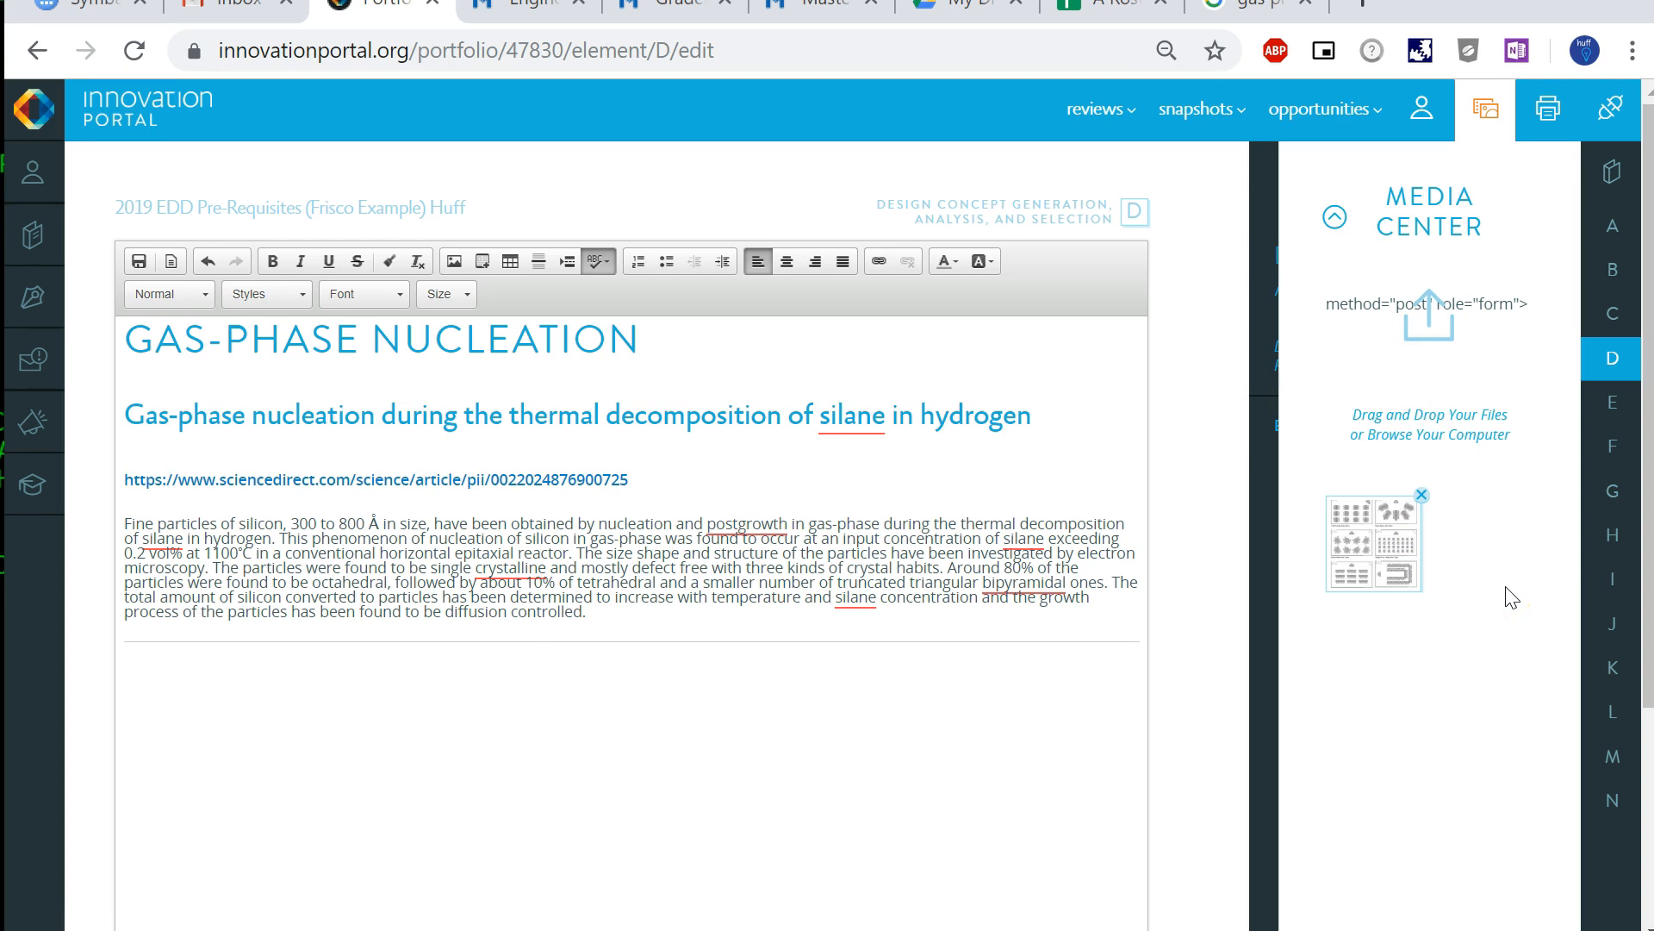
pyautogui.hotkey('alt', 'Tab')
pyautogui.hotkey('alt', 'Tab')
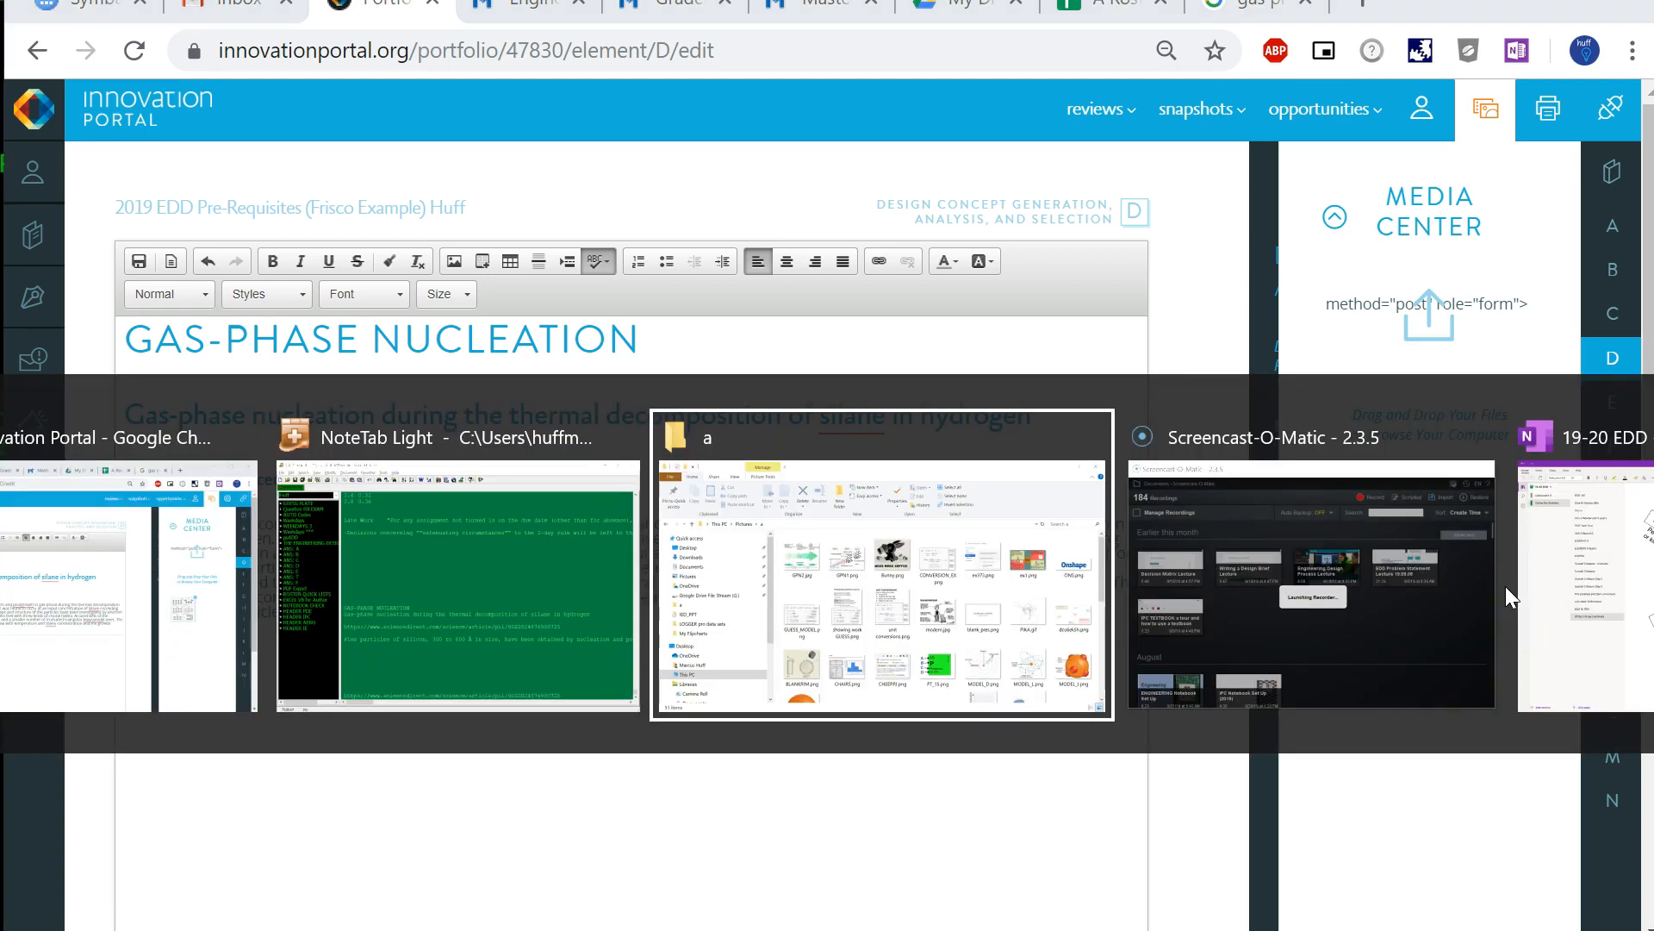
pyautogui.moveTo(530, 853); pyautogui.dragTo(1434, 437)
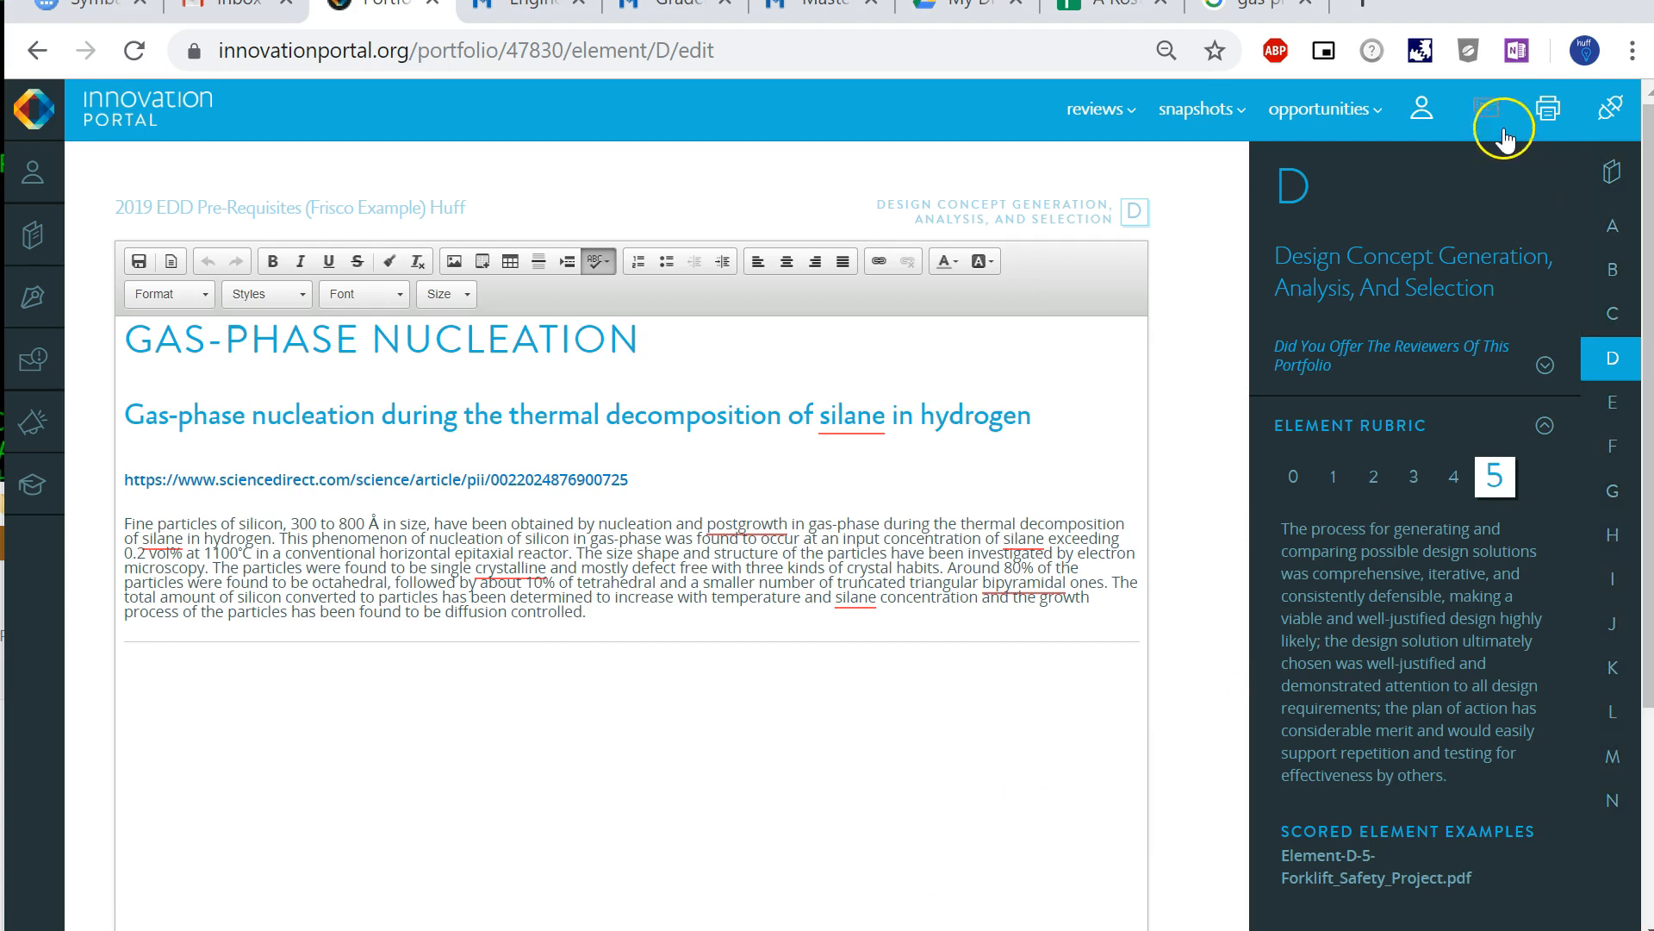
# - Upload the zone diagram GPN1.png from the file folder to the Media Center
pyautogui.click(1485, 112)
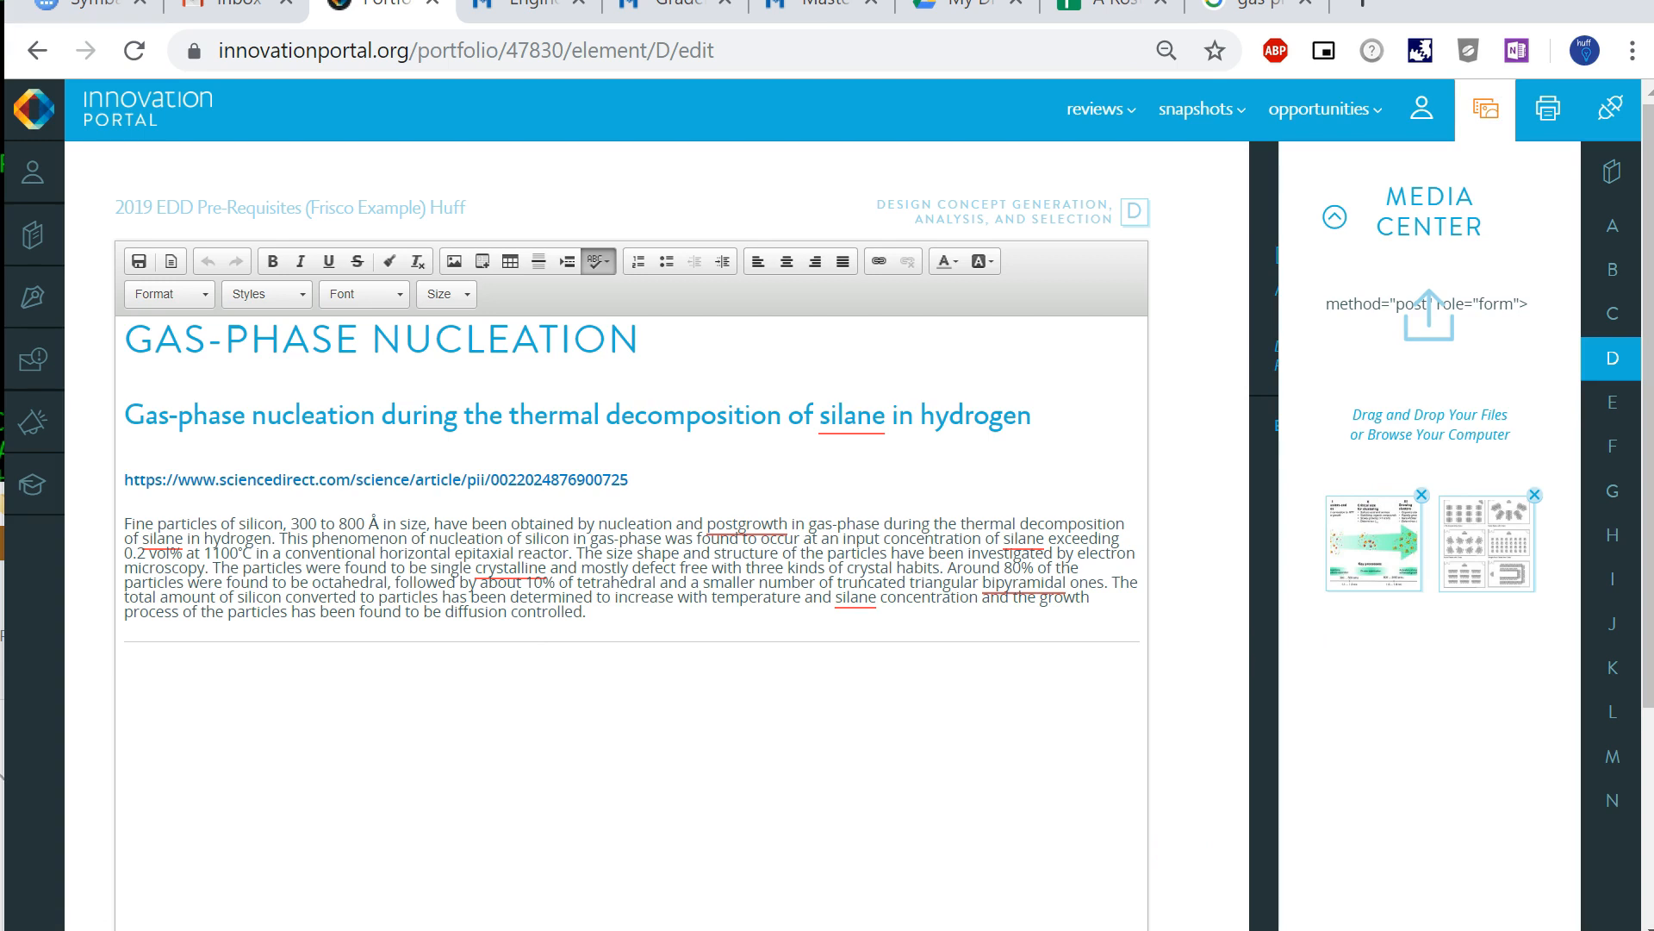
pyautogui.hotkey('alt', 'Tab')
pyautogui.moveTo(701, 867); pyautogui.dragTo(1434, 441)
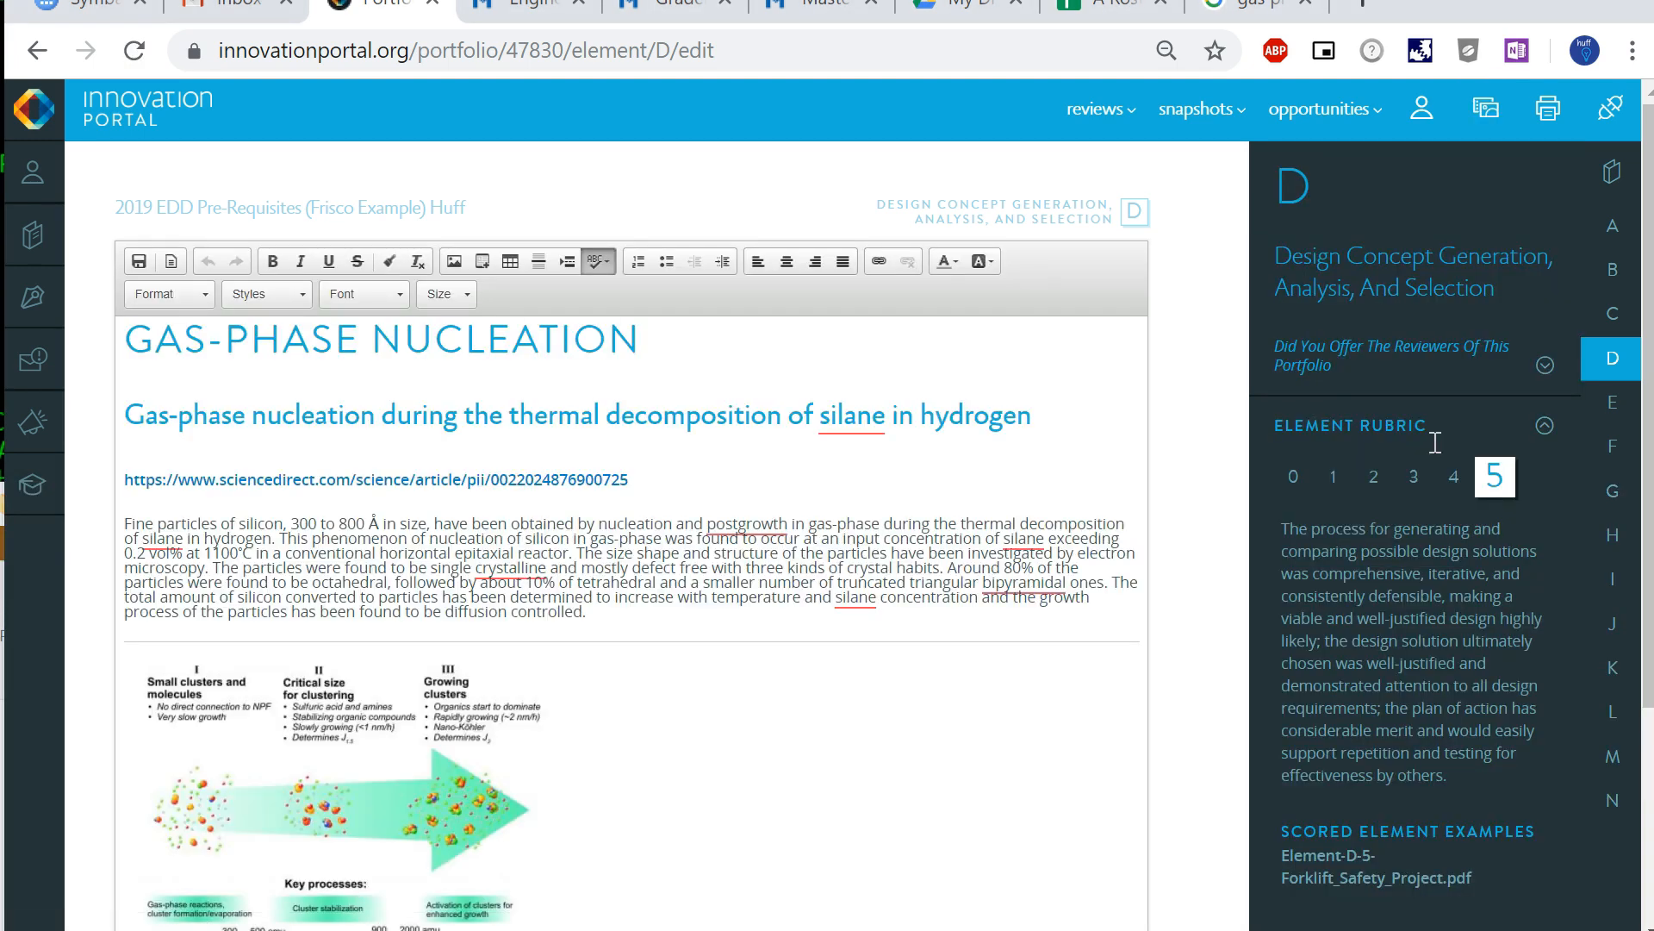
# - Delete the green-arrow cluster growth diagram from the document below the horizontal line
pyautogui.scroll(-3, 1006, 608)
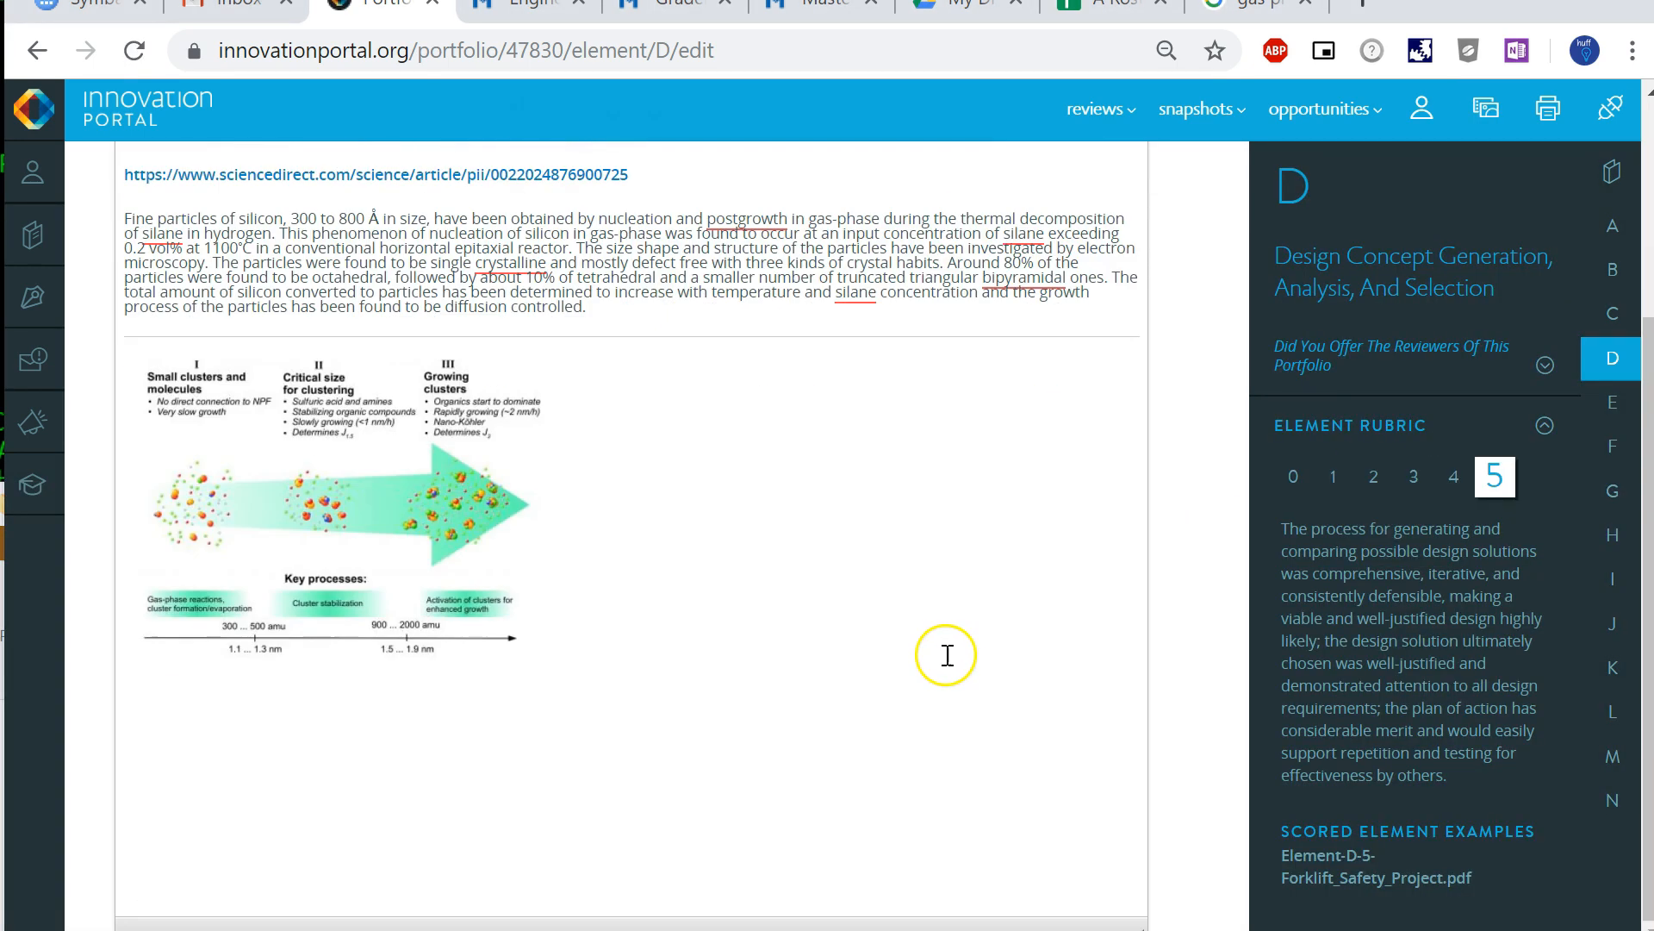
pyautogui.click(412, 457)
pyautogui.press('Delete')
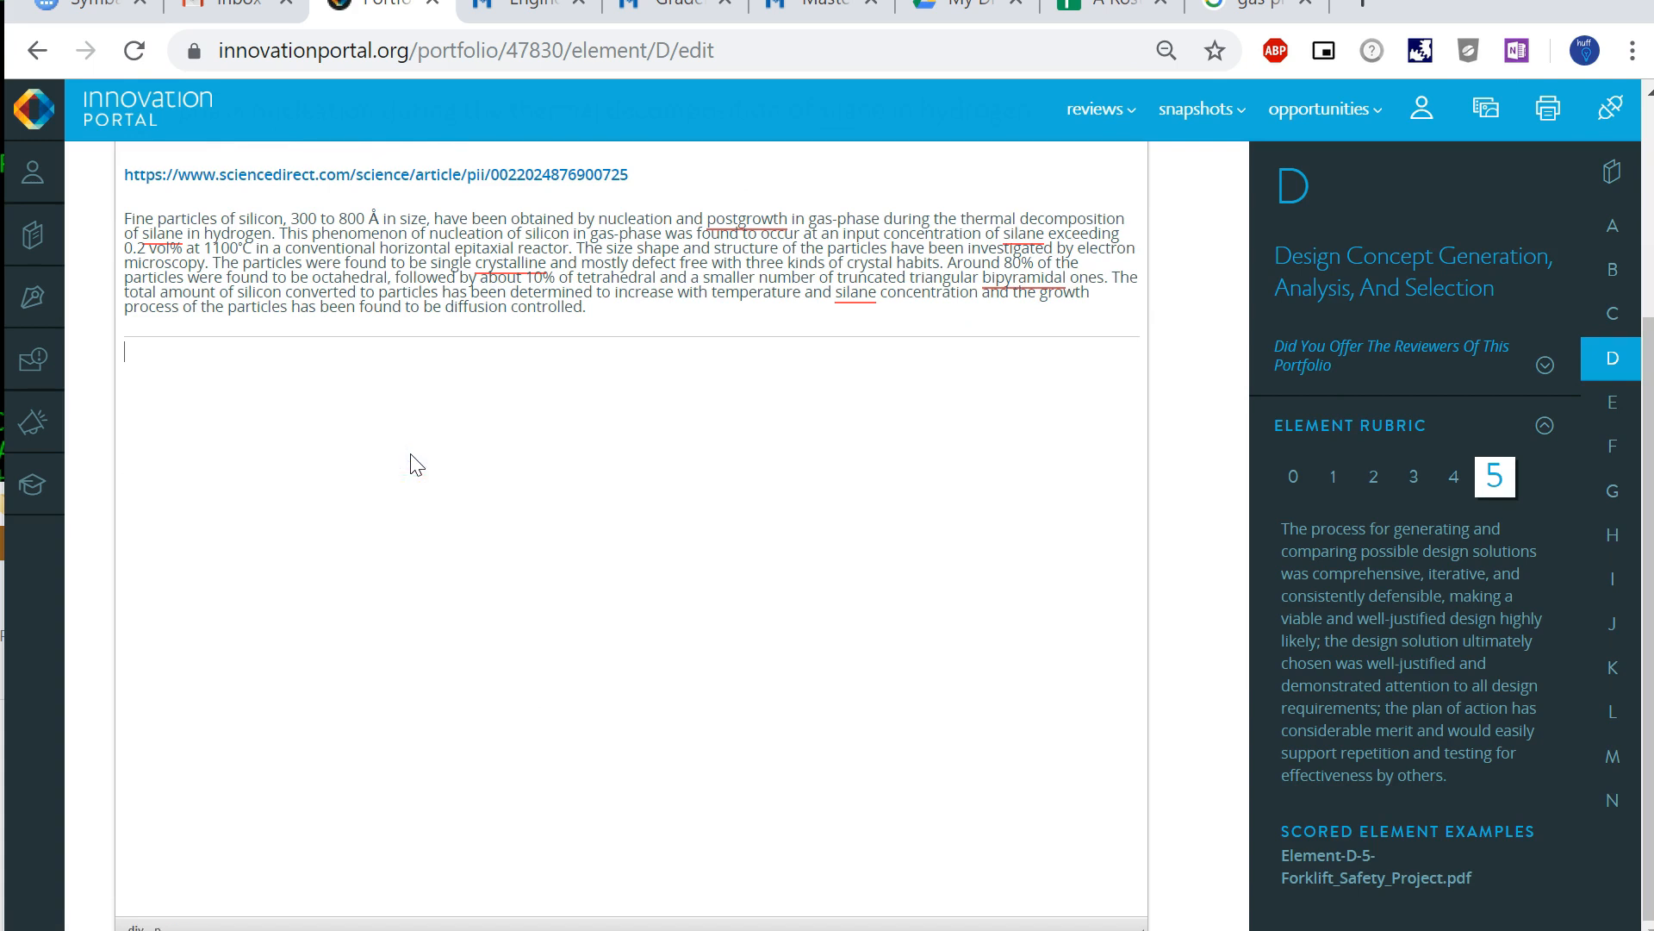
# - Try to place GPN1.png from the Media Center directly below the horizontal line, and undo the stray page text
pyautogui.click(1486, 108)
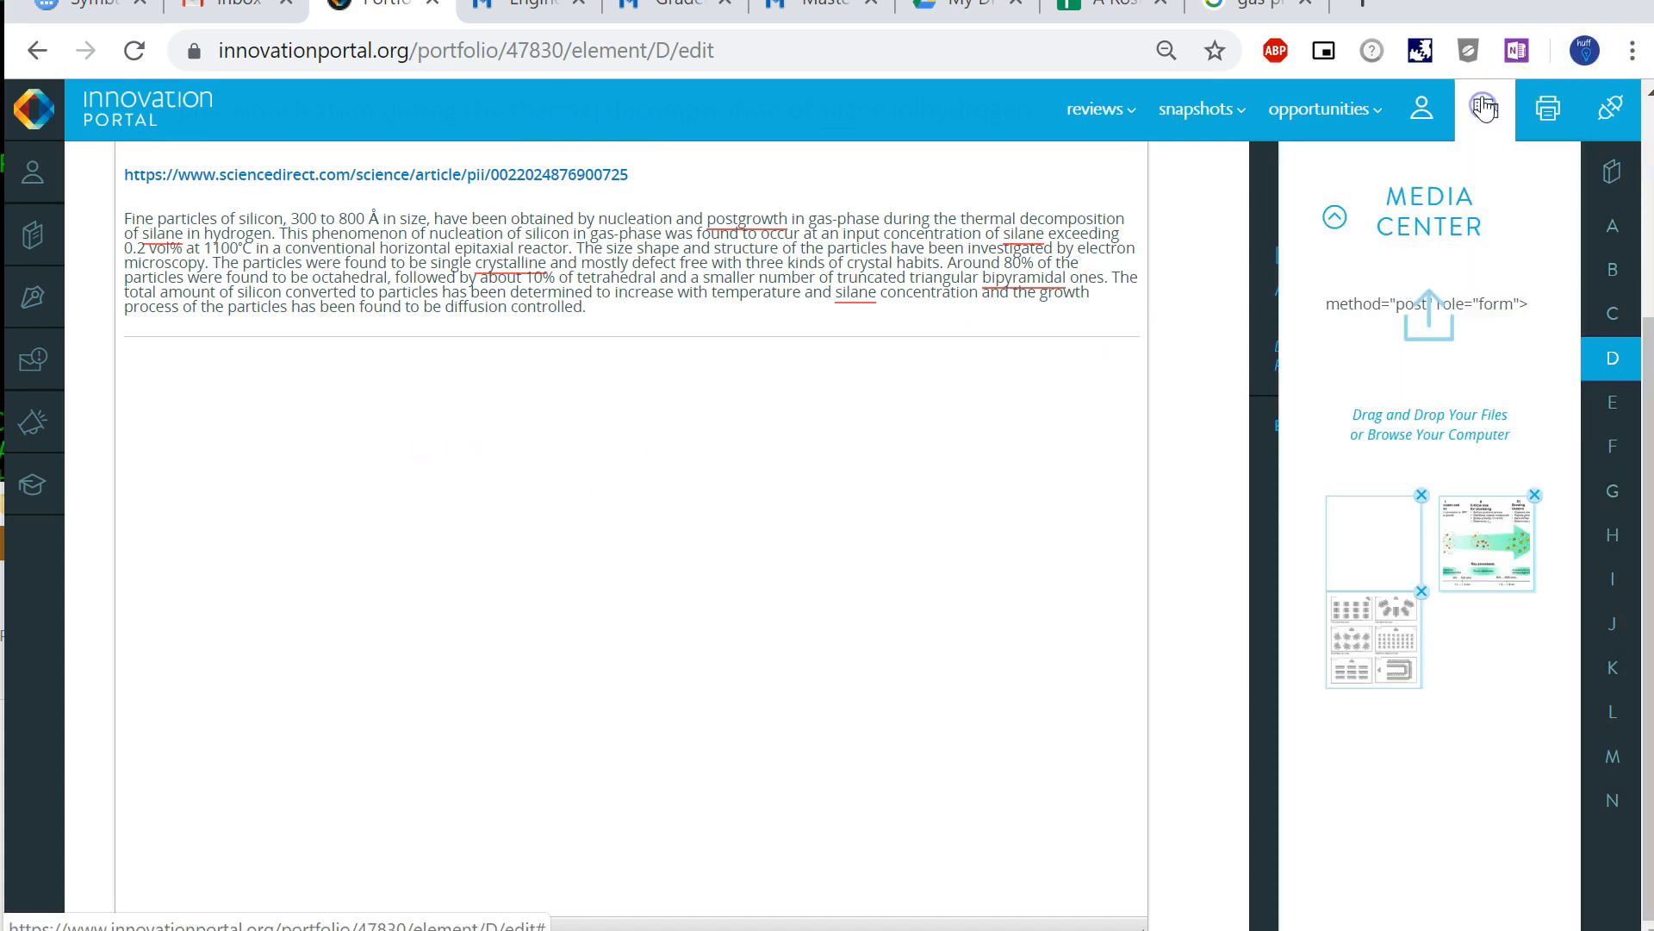
pyautogui.moveTo(1370, 556); pyautogui.dragTo(671, 571)
pyautogui.moveTo(1388, 557)
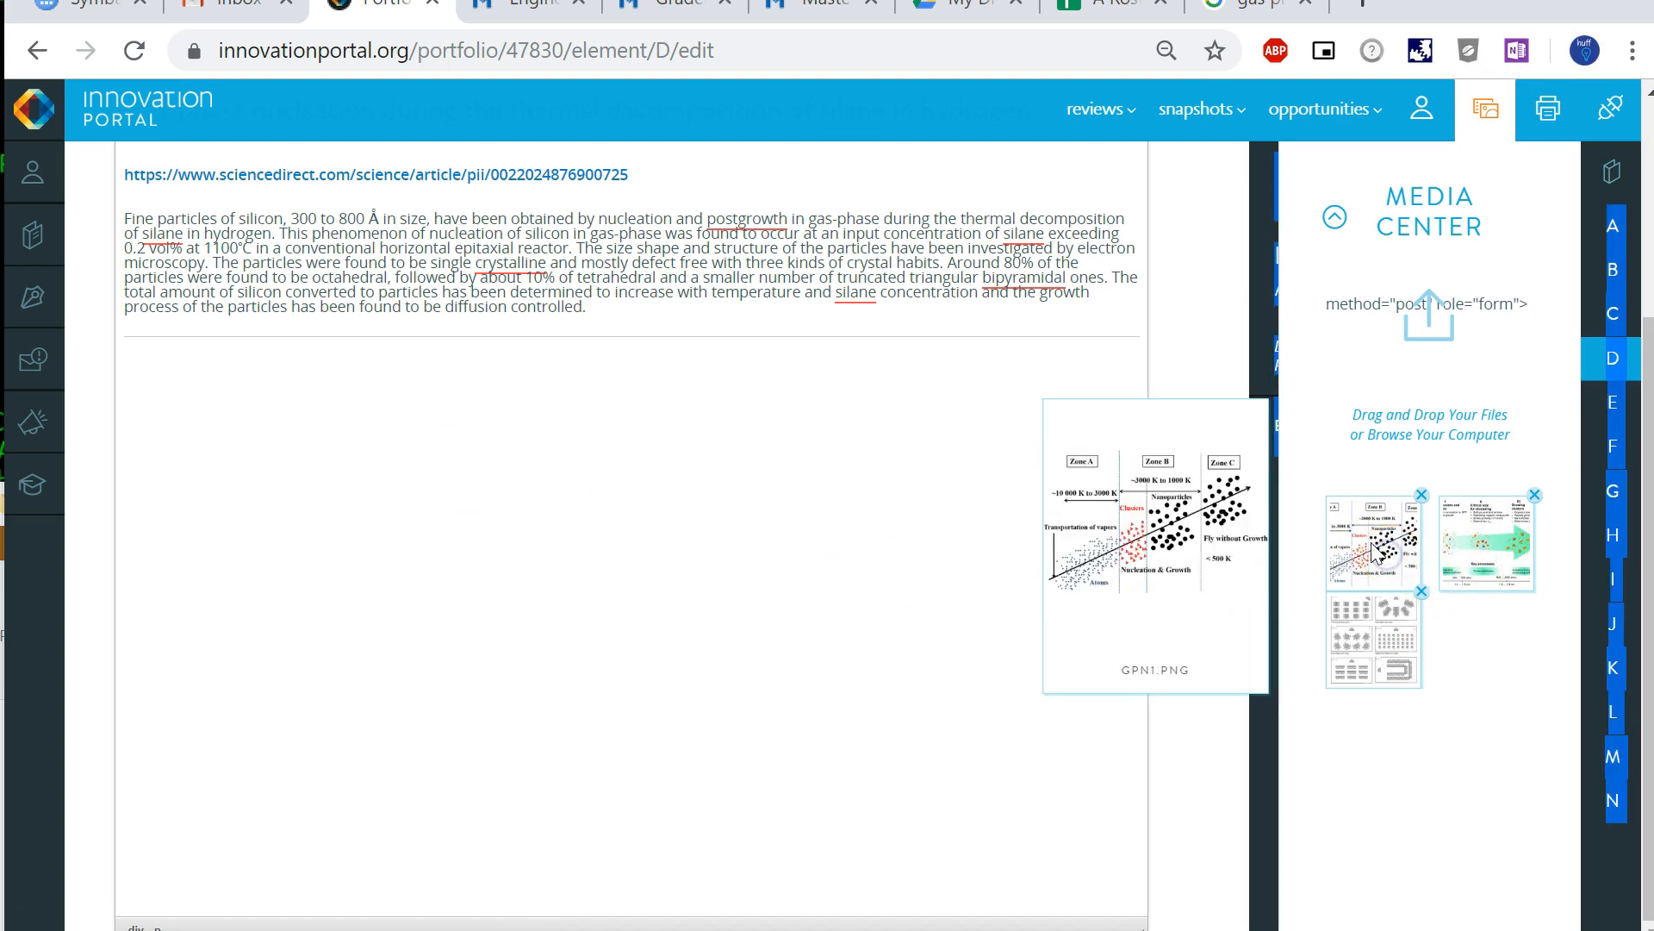
pyautogui.moveTo(1365, 538); pyautogui.dragTo(275, 772)
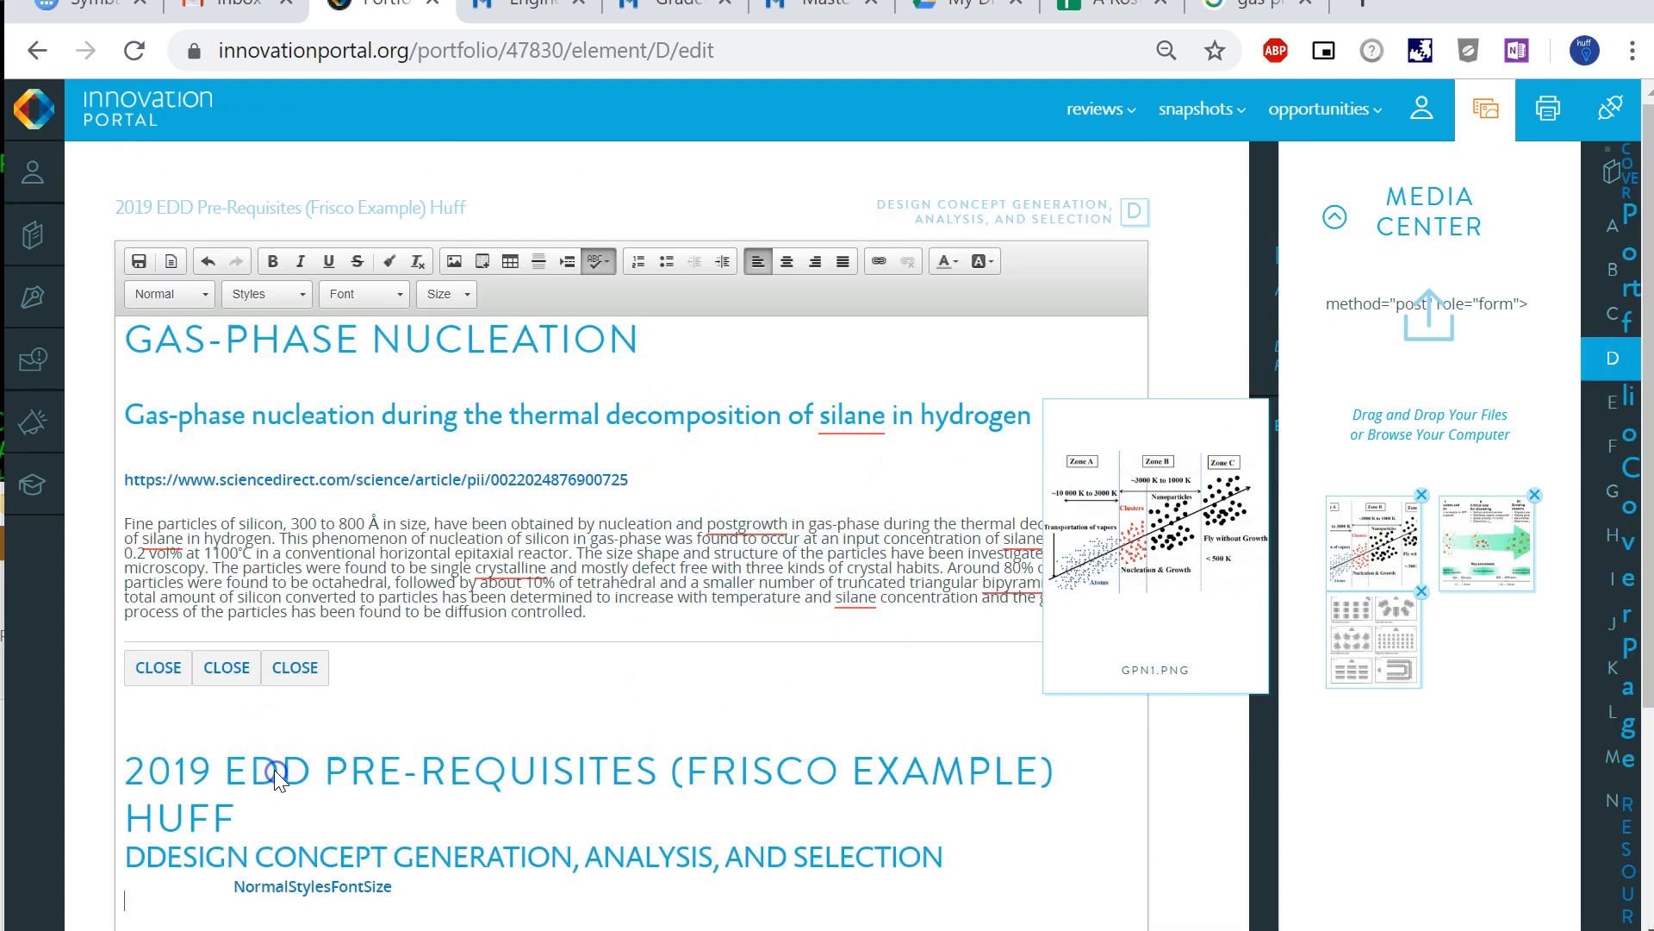
pyautogui.hotkey('ctrl', 'z')
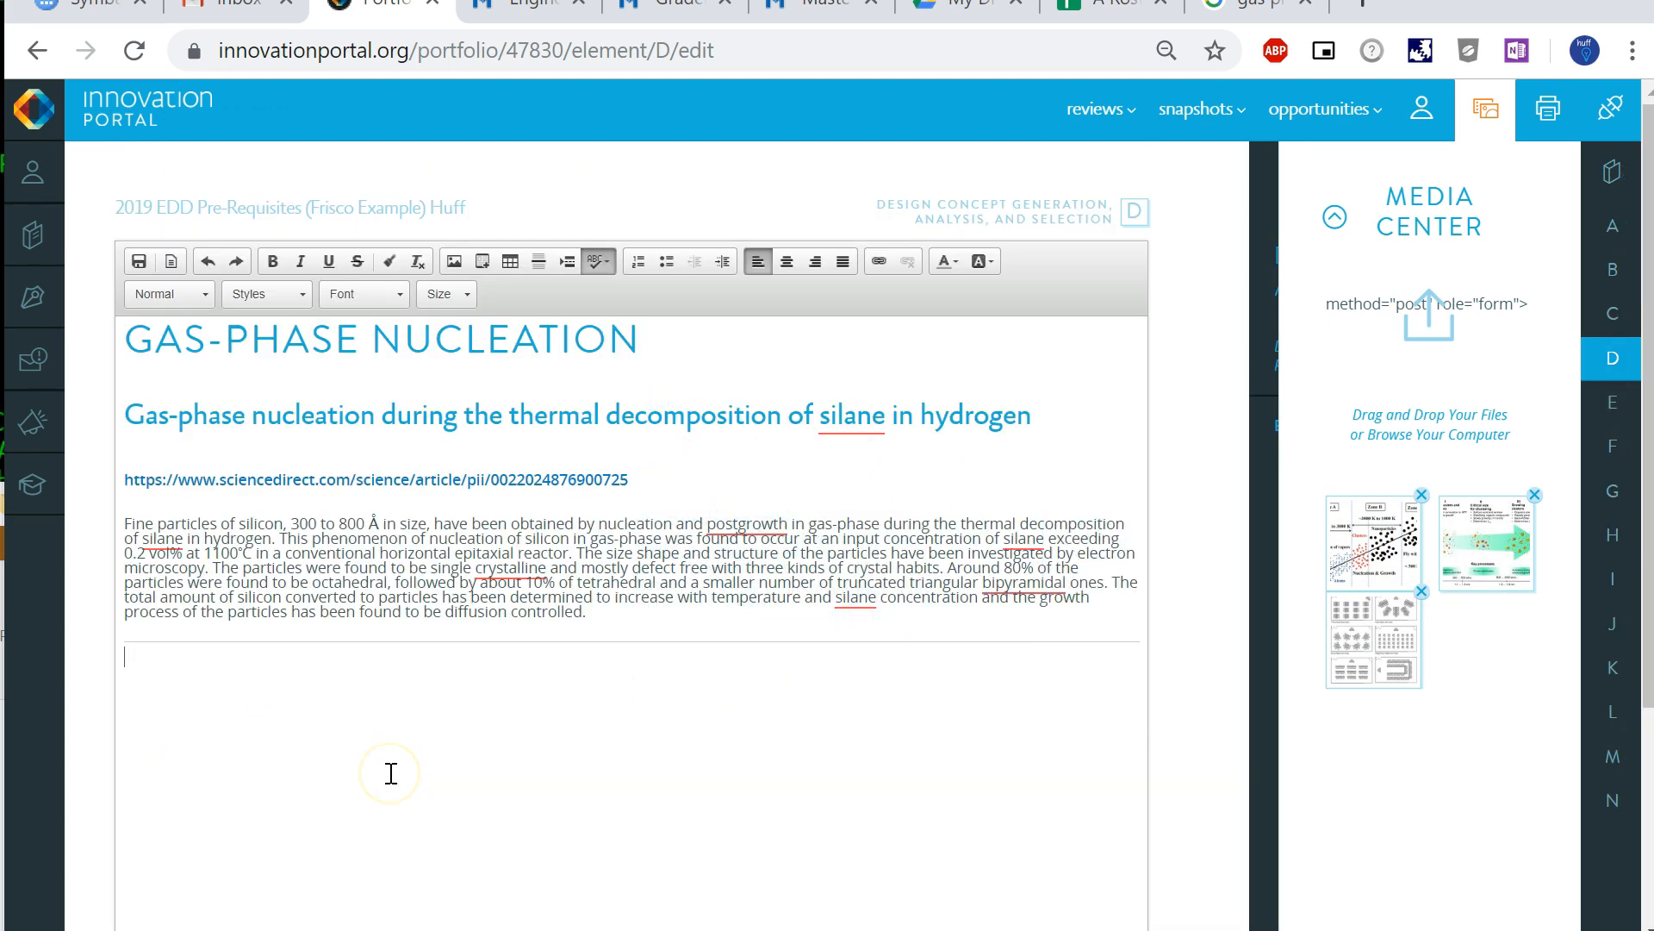
pyautogui.moveTo(1364, 548); pyautogui.dragTo(384, 823)
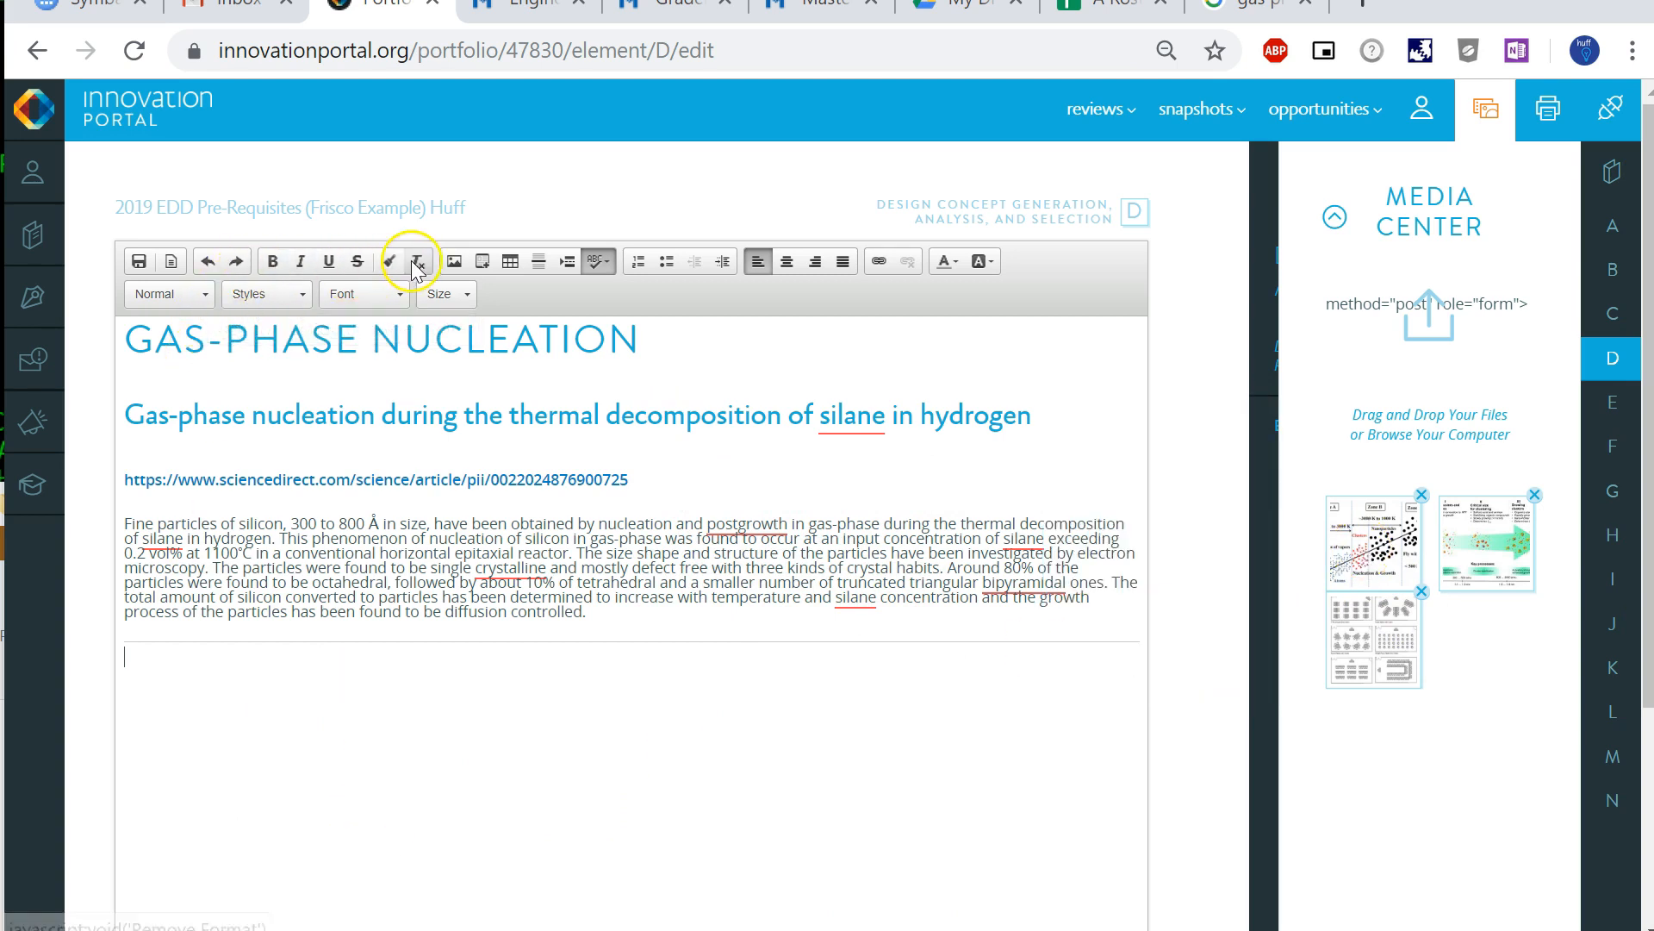
pyautogui.click(455, 262)
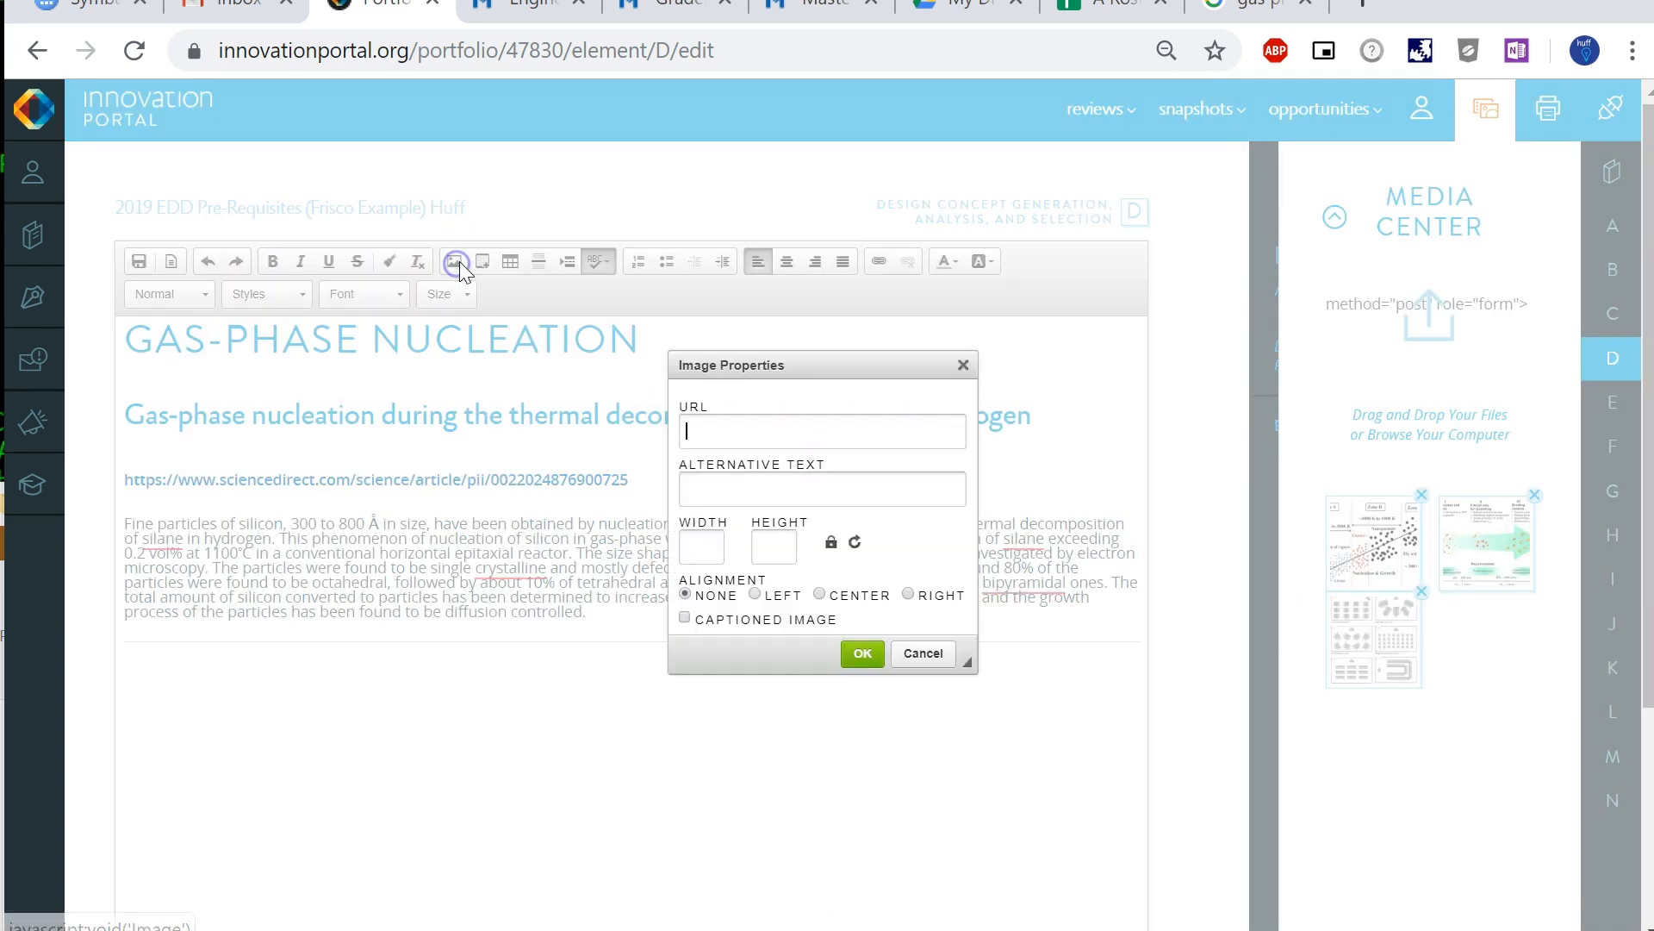
pyautogui.click(900, 663)
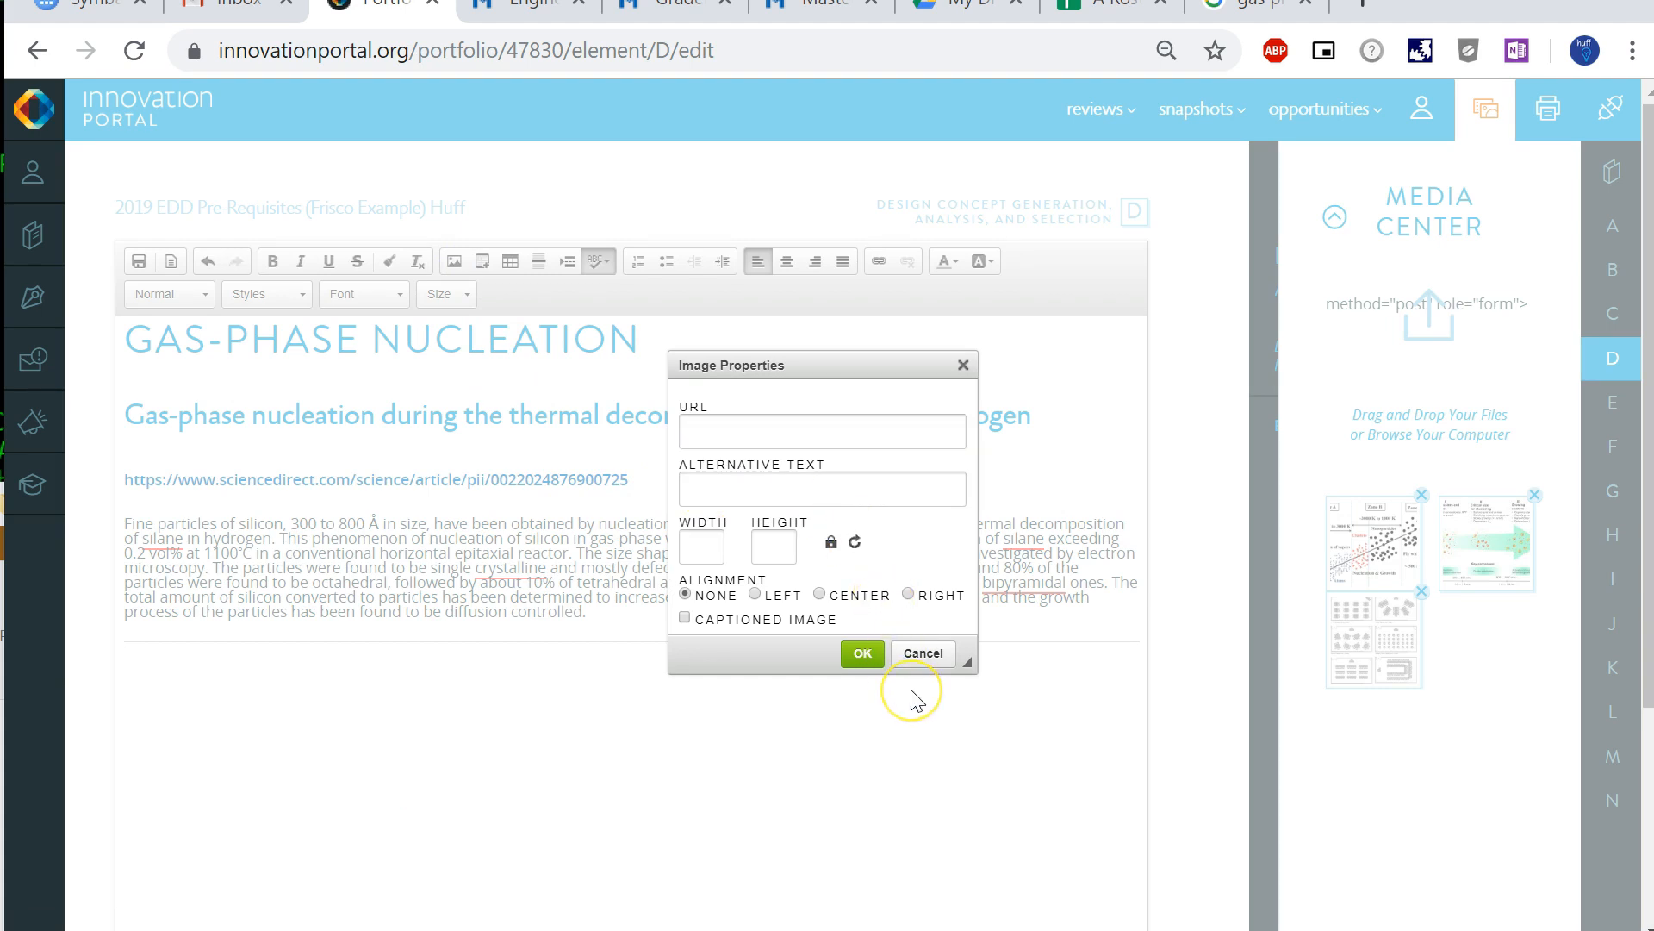
pyautogui.click(920, 654)
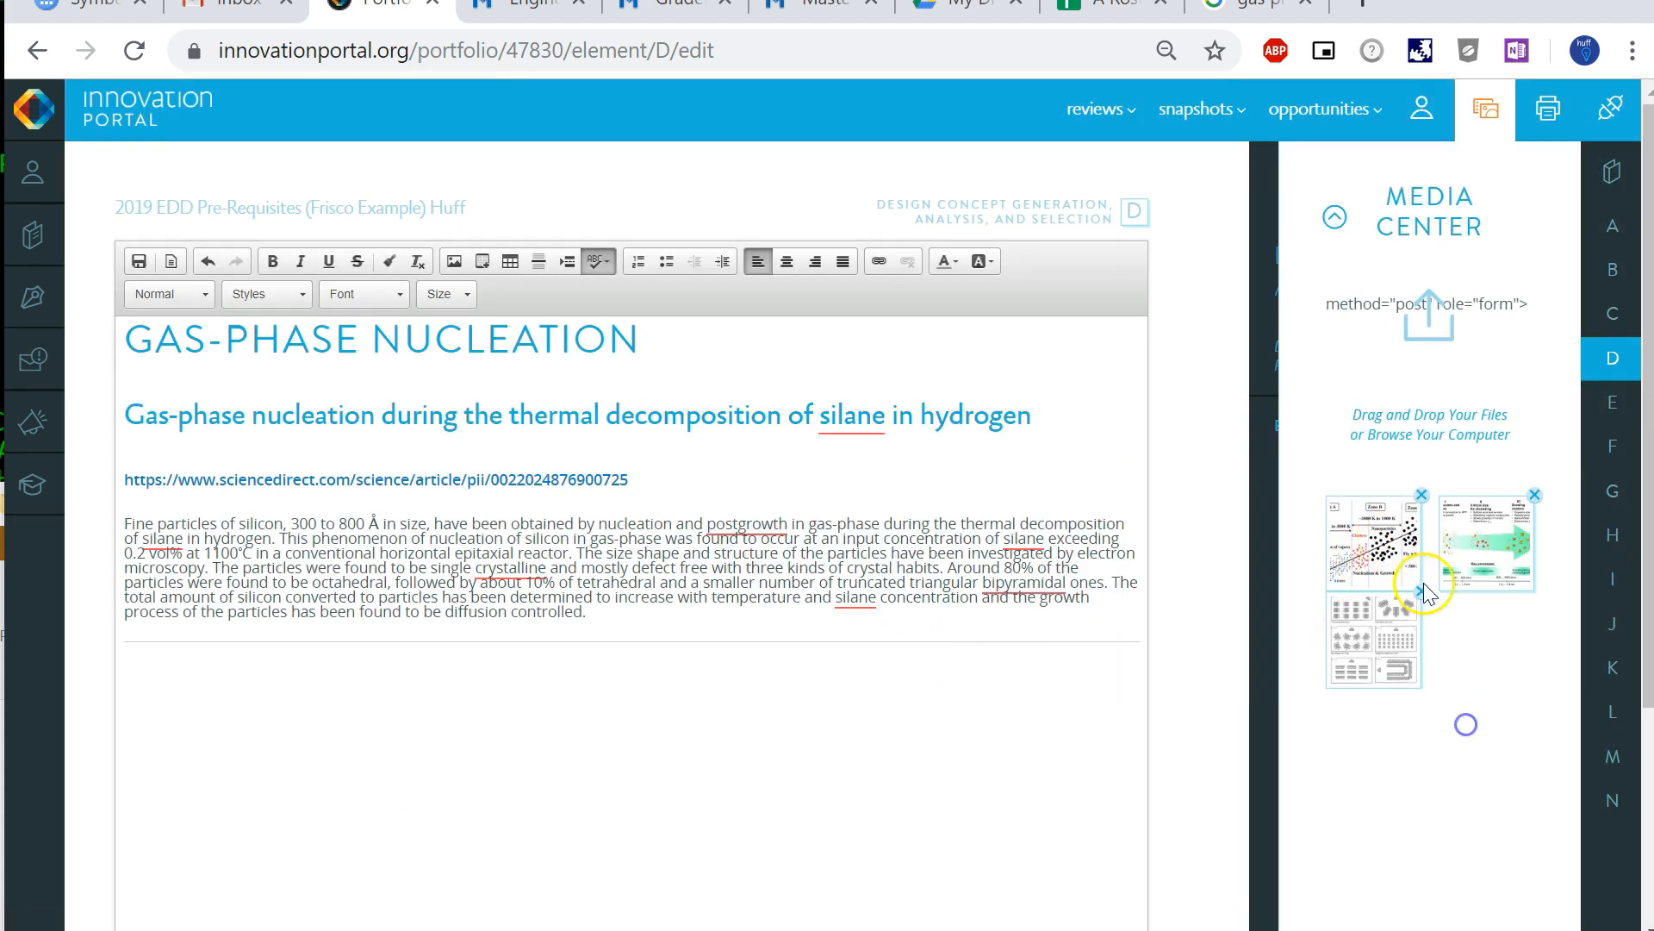
# - Add a new line below the horizontal line and insert GPN1.png from the Media Center
pyautogui.press('Return')
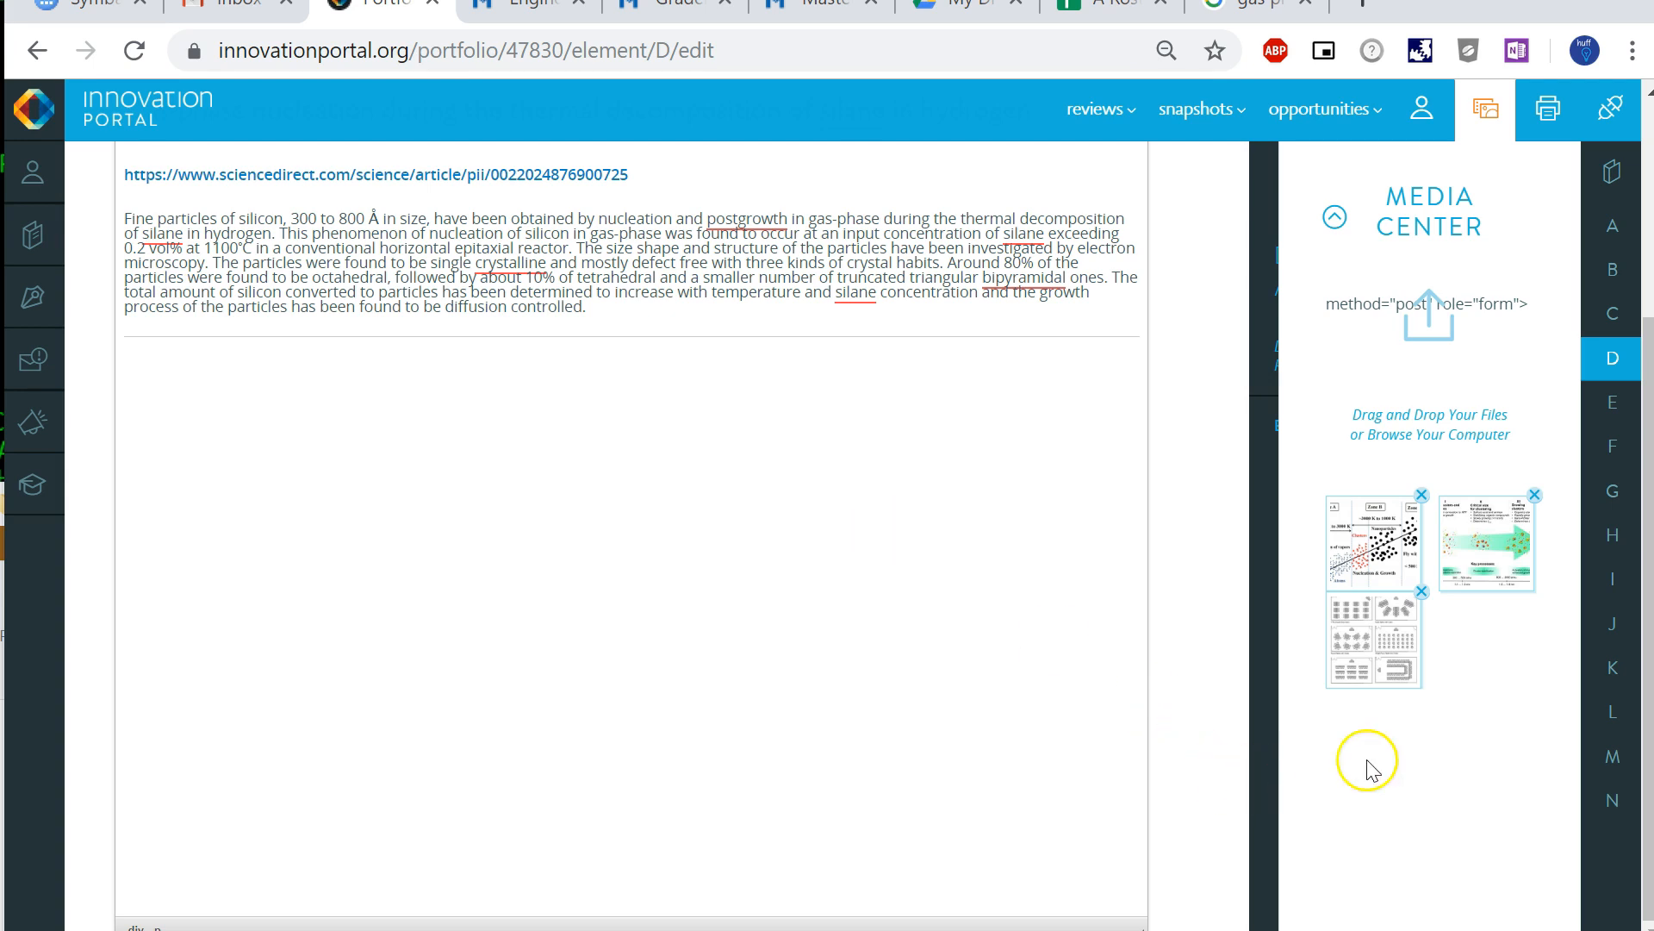
pyautogui.moveTo(1370, 550)
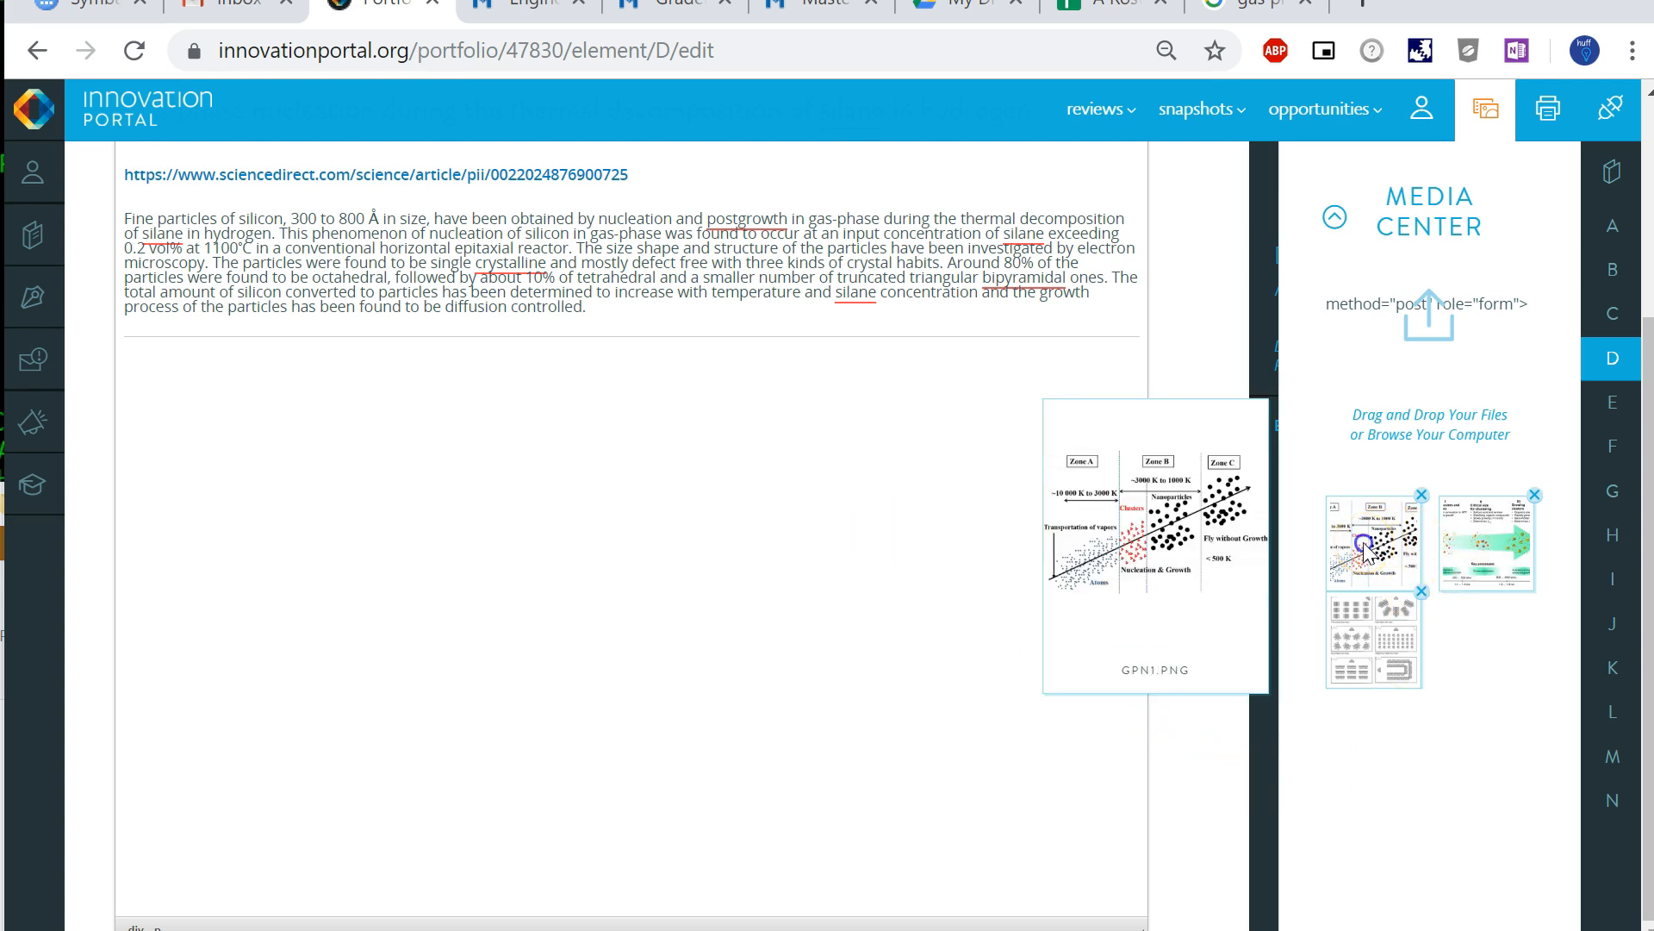
pyautogui.click(1364, 549)
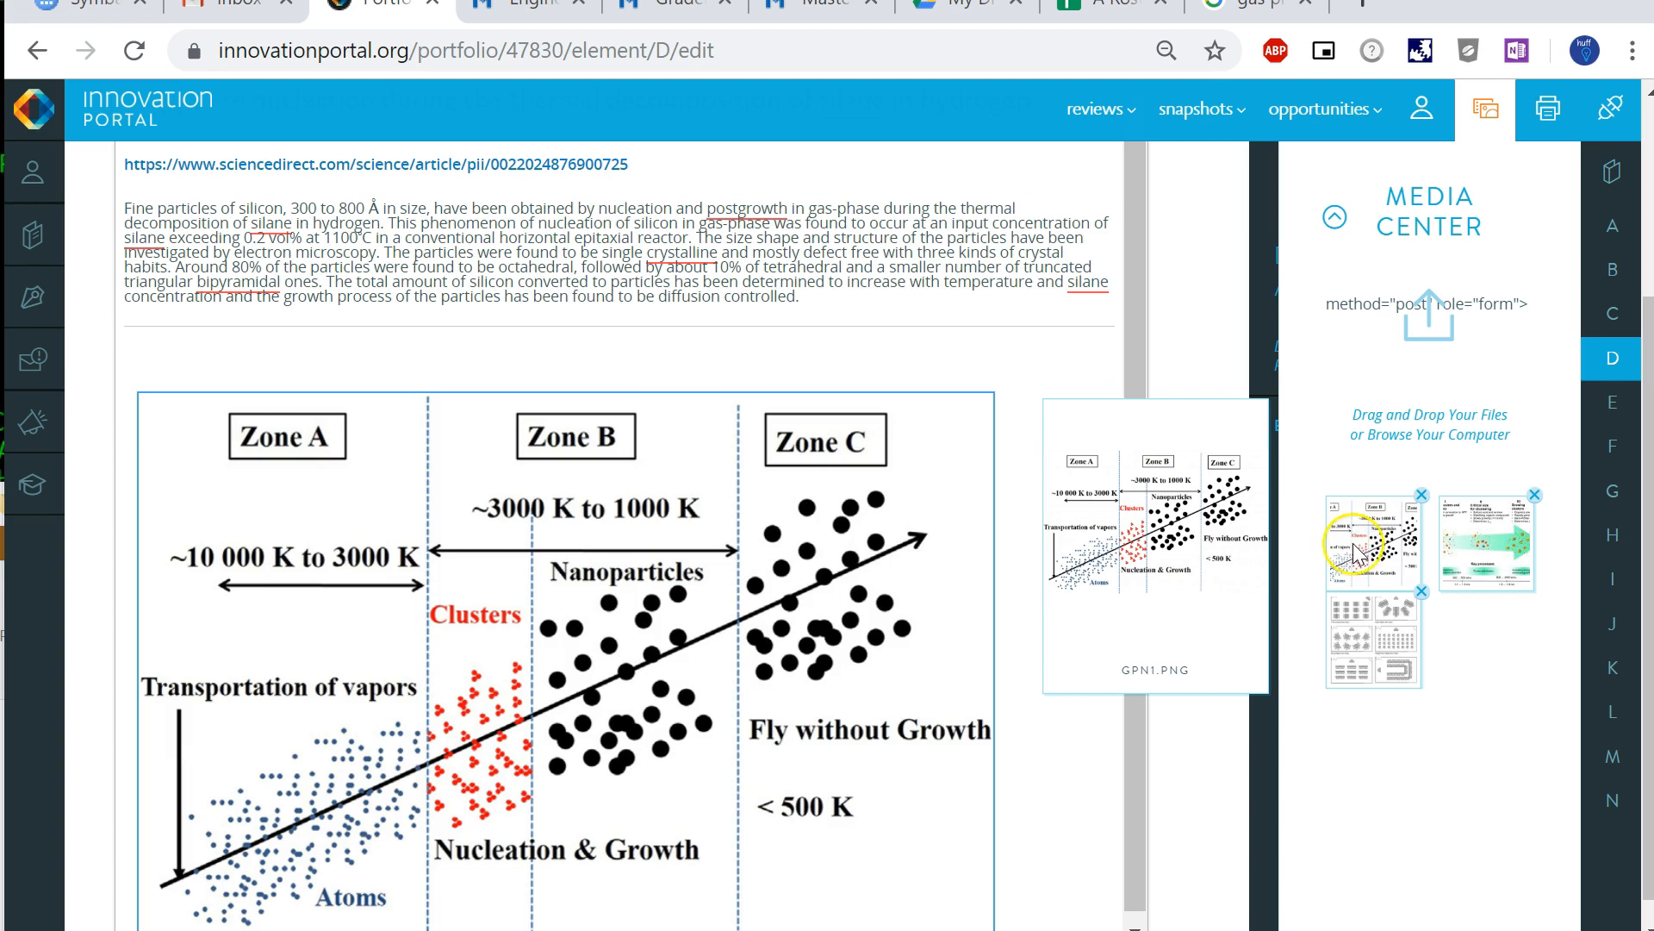
# - Set the GPN1.png image to center alignment, captioned, with a width of 800 px
pyautogui.rightClick(464, 560)
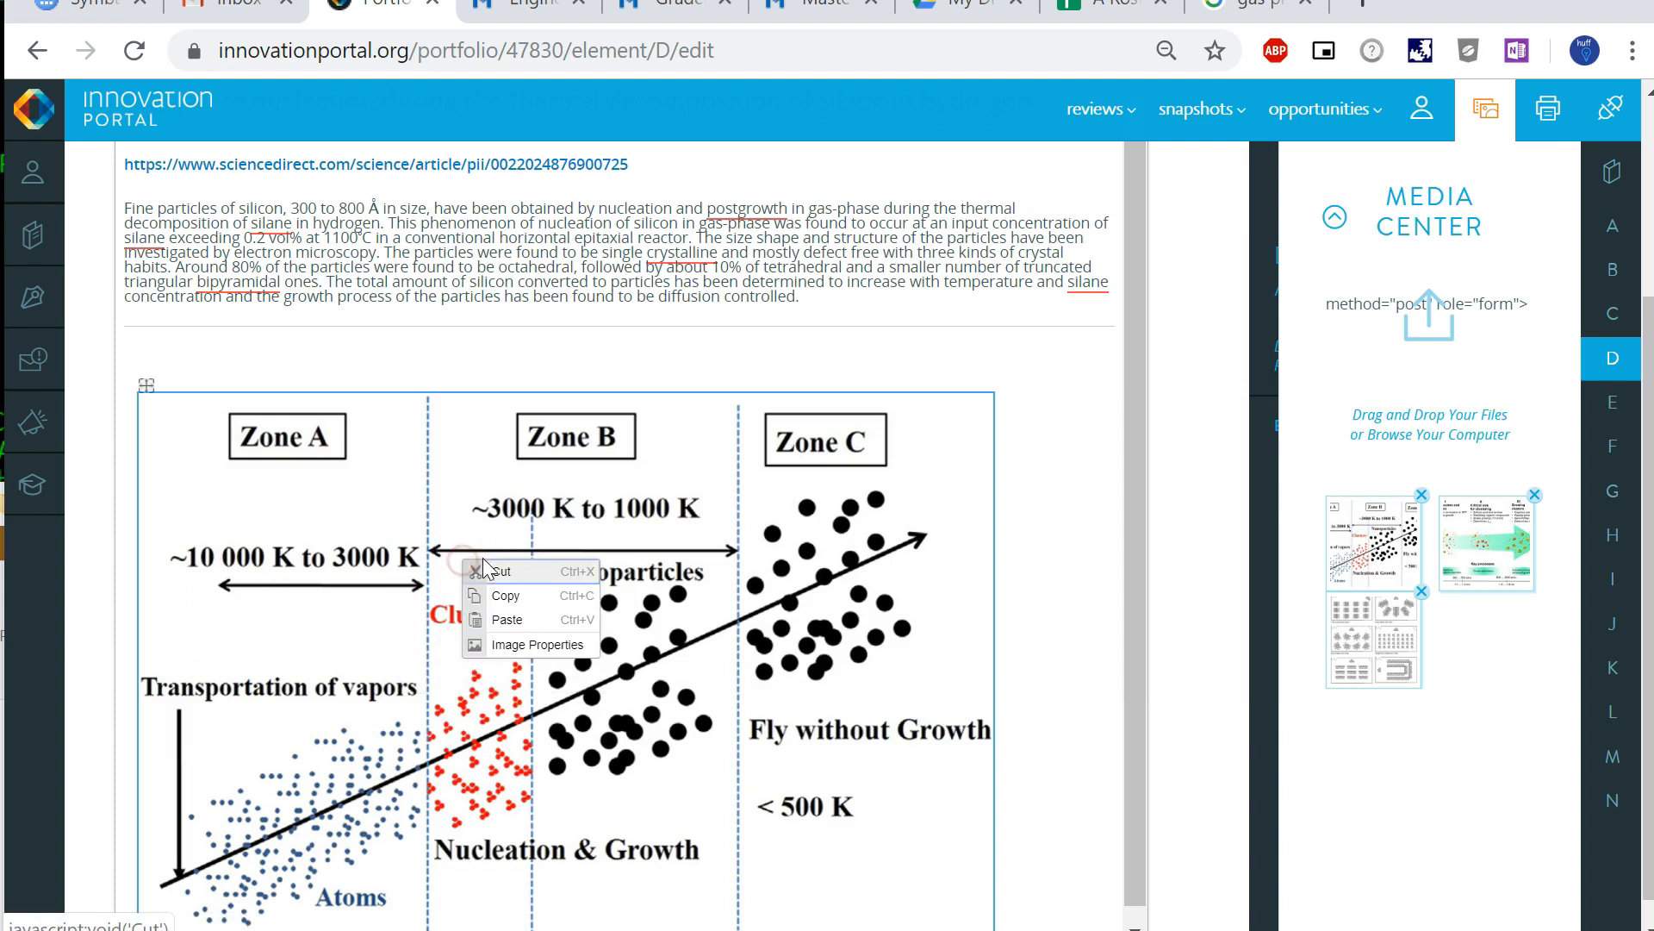
pyautogui.click(540, 645)
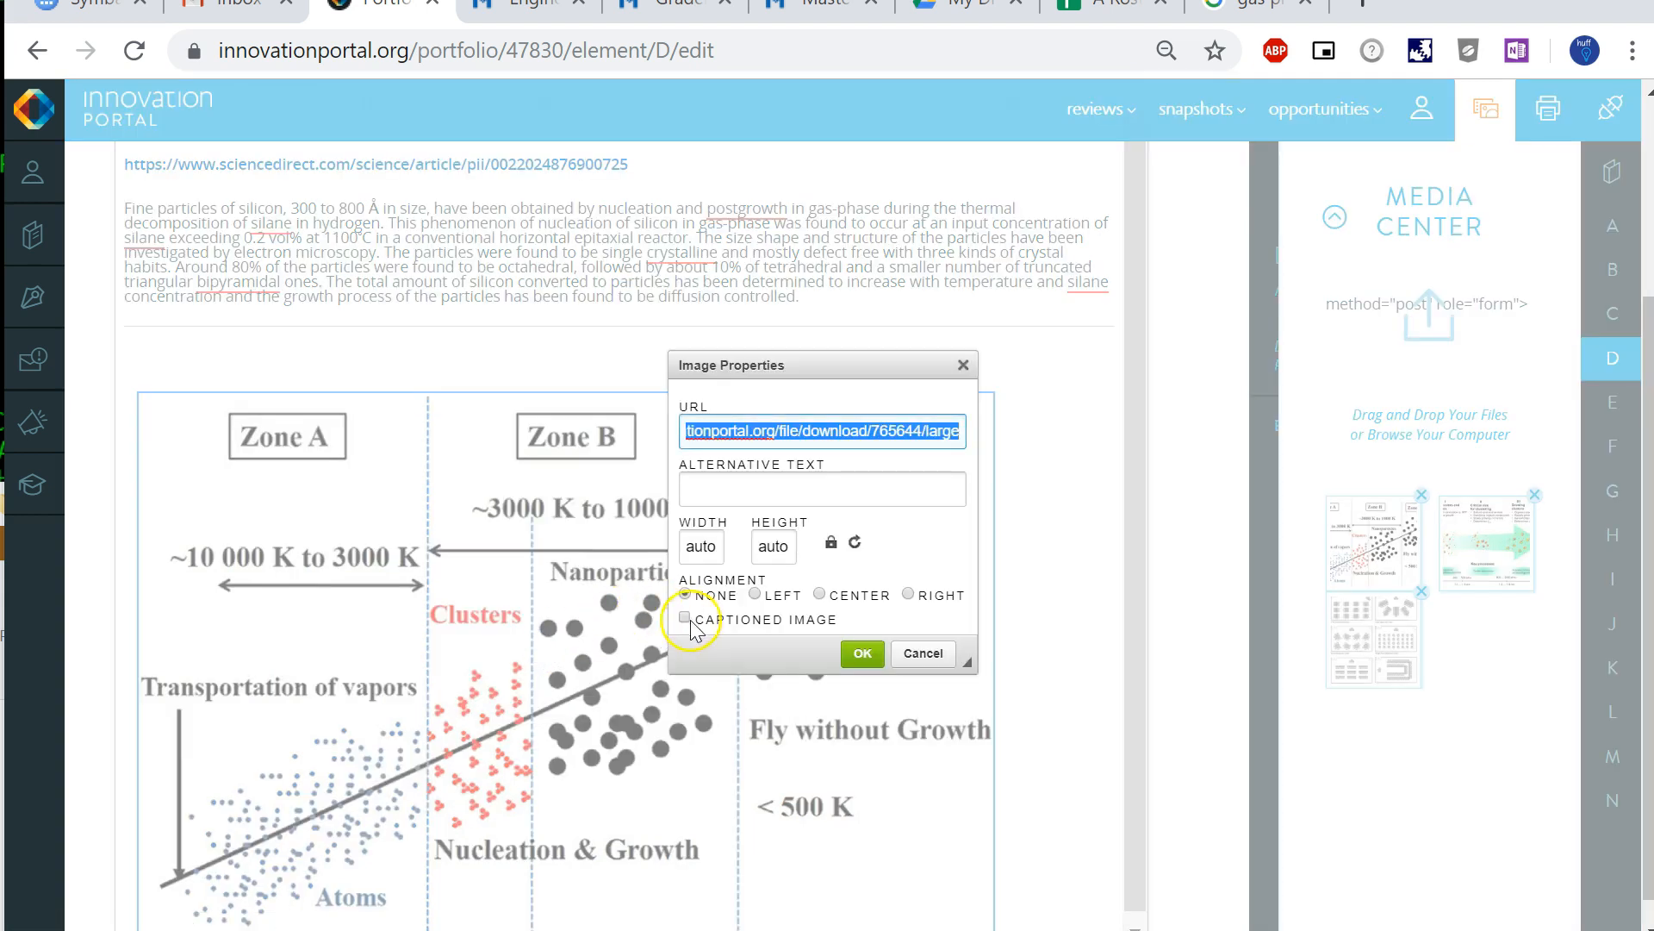
pyautogui.click(820, 558)
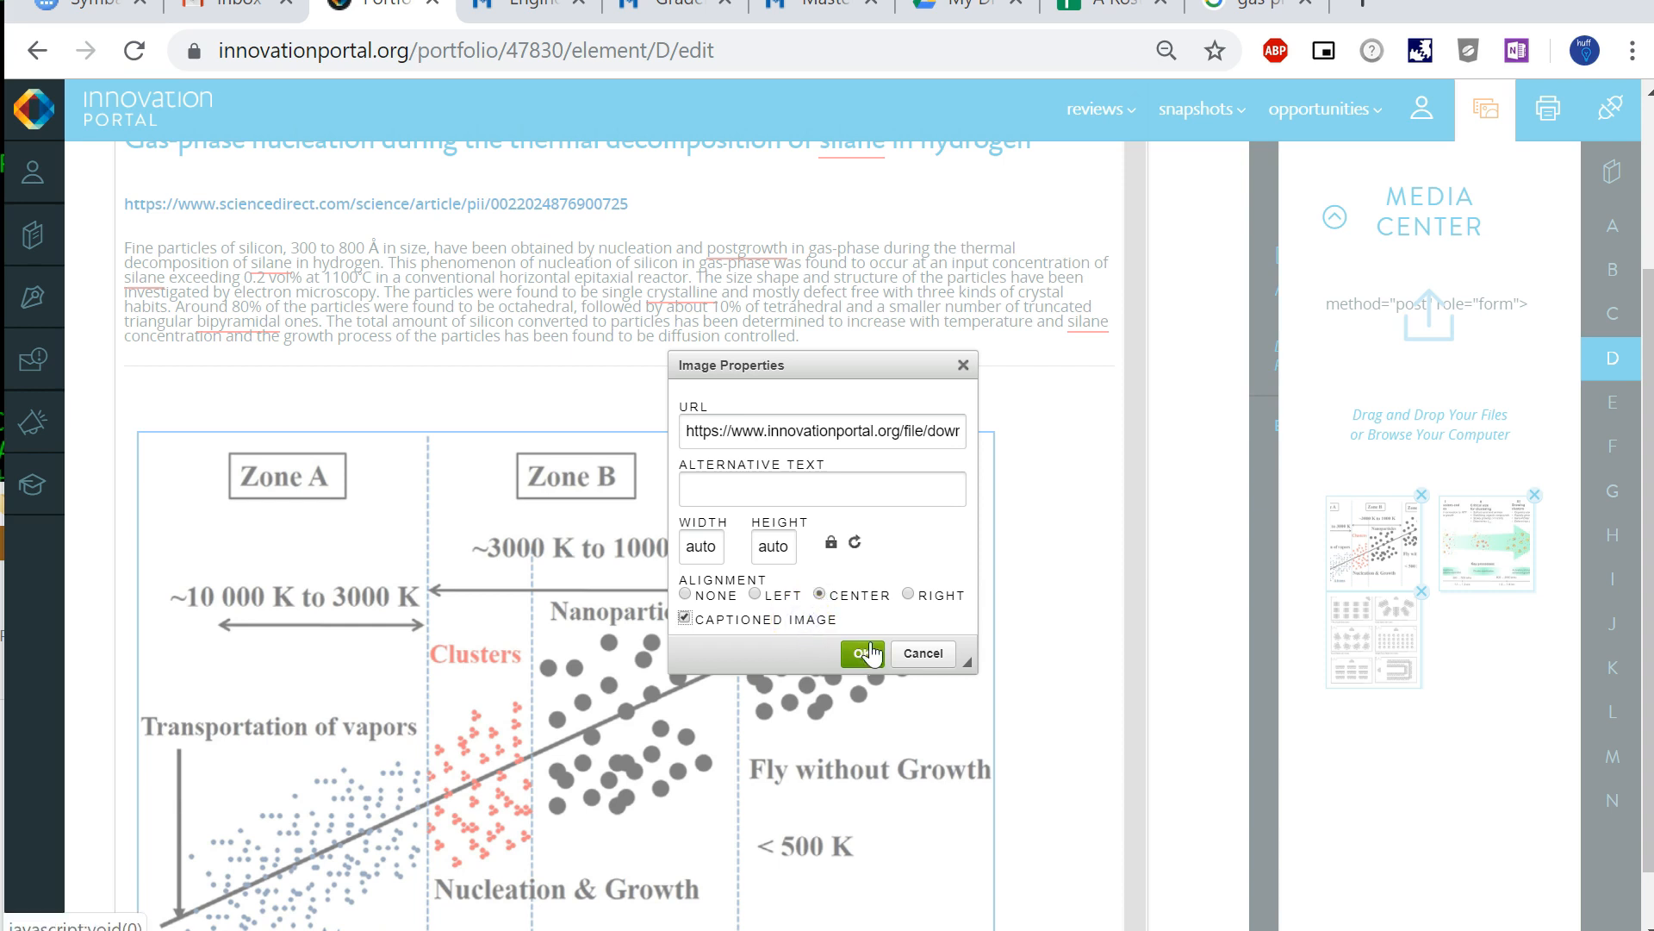
pyautogui.click(862, 653)
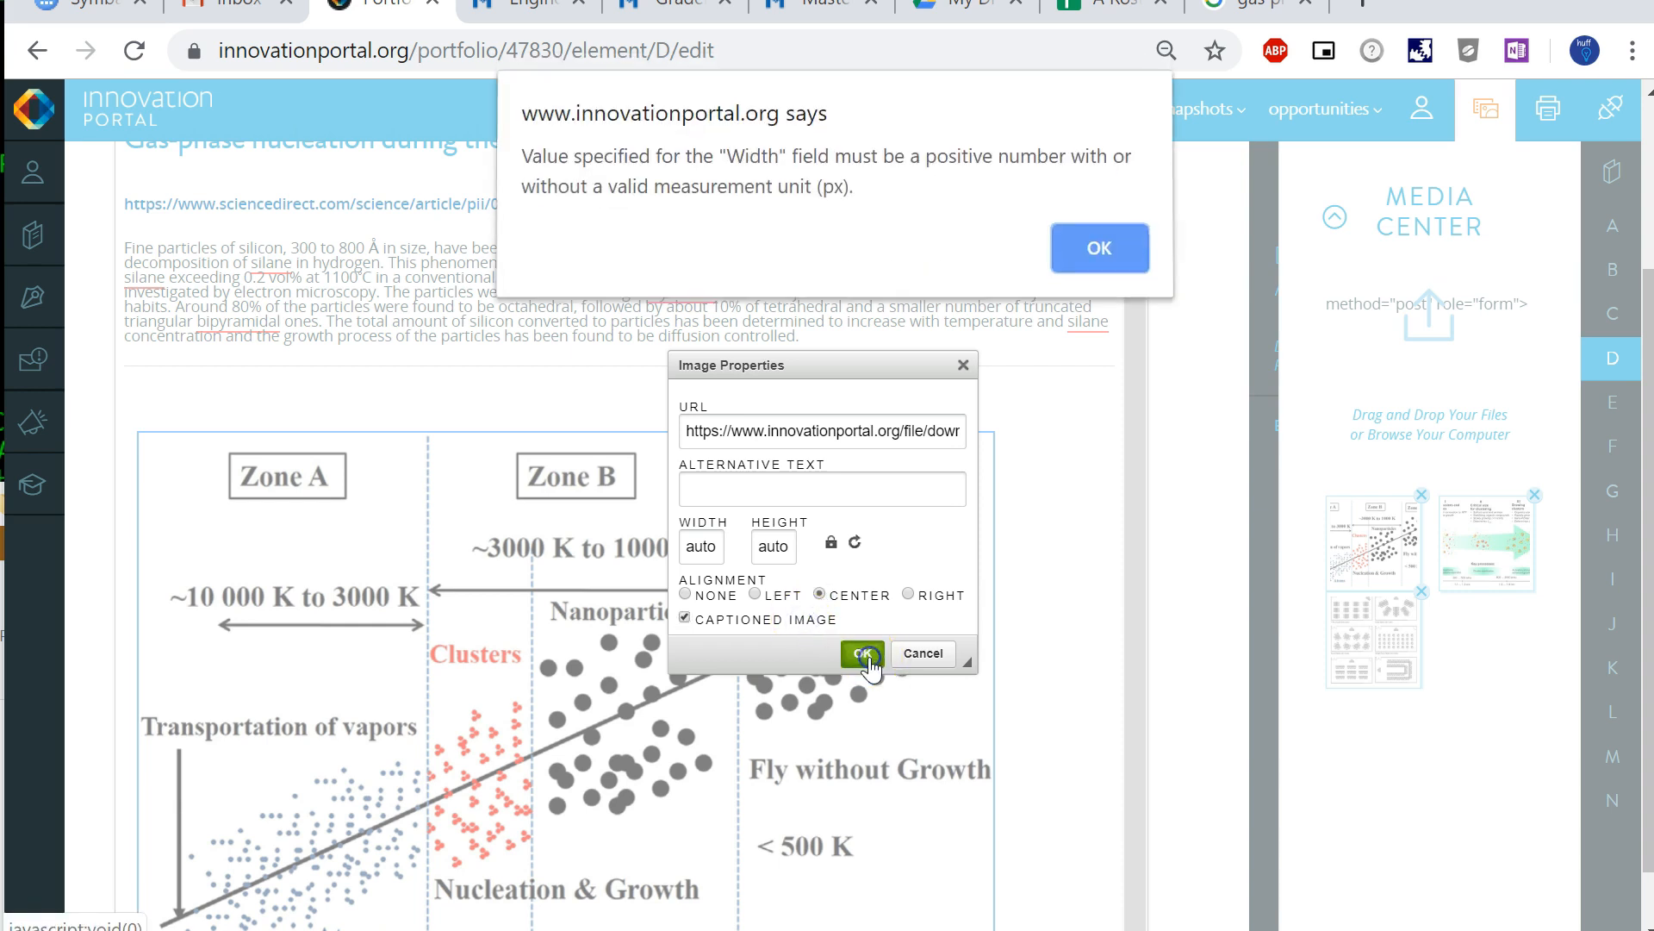
pyautogui.click(1099, 253)
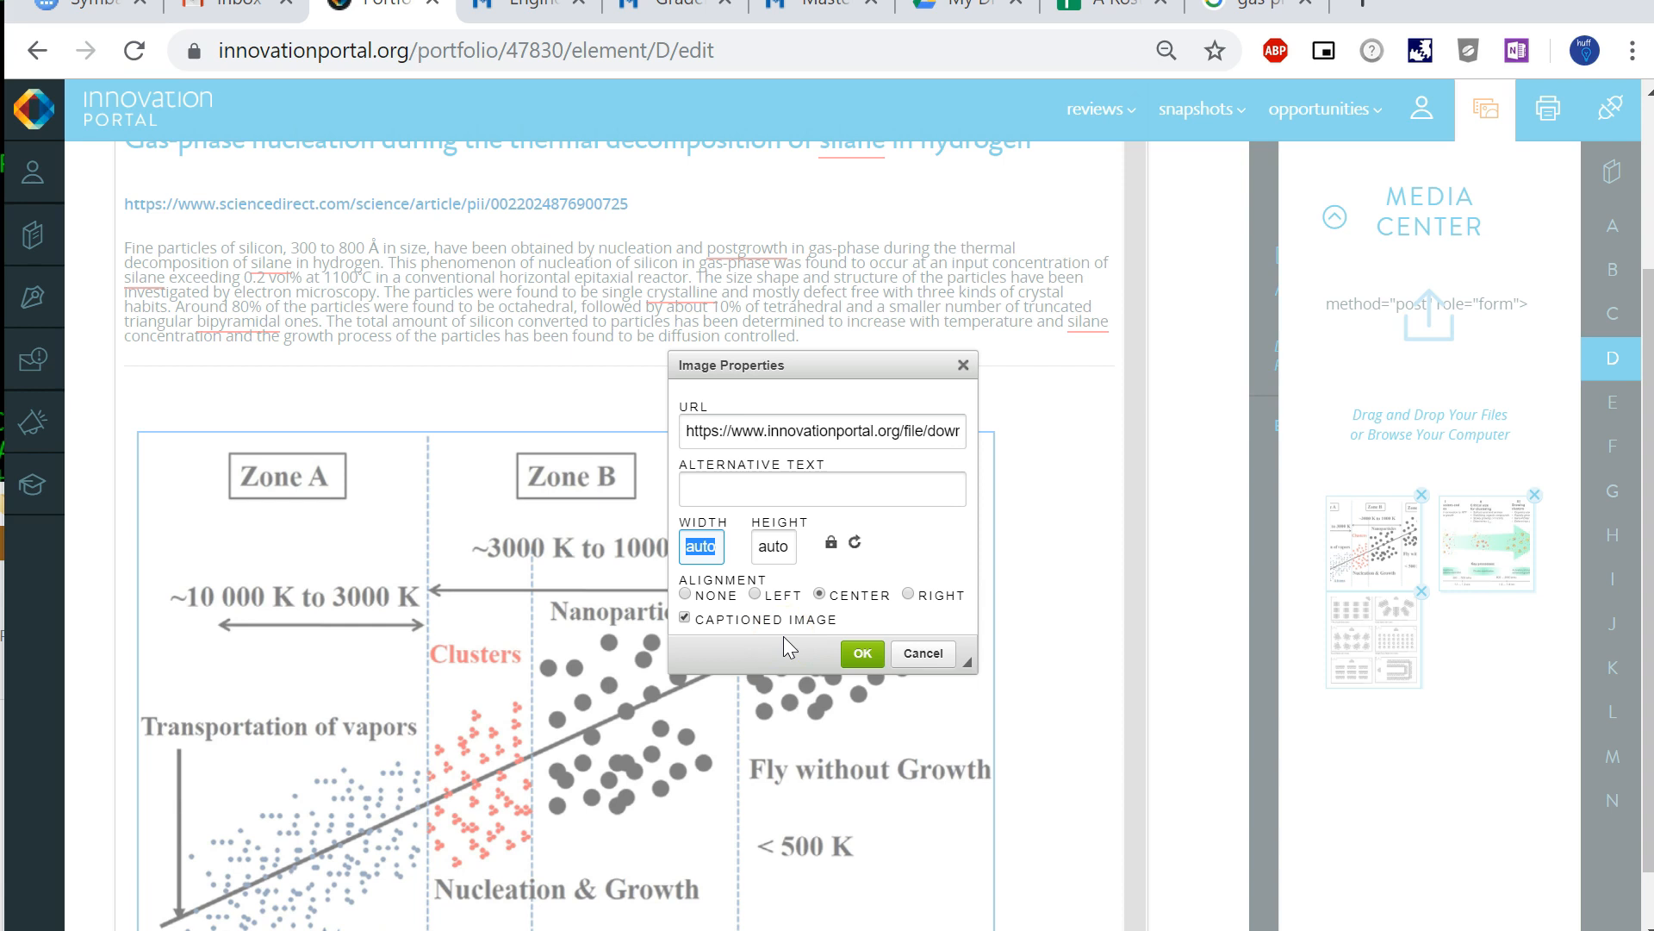
pyautogui.write('800')
pyautogui.click(868, 665)
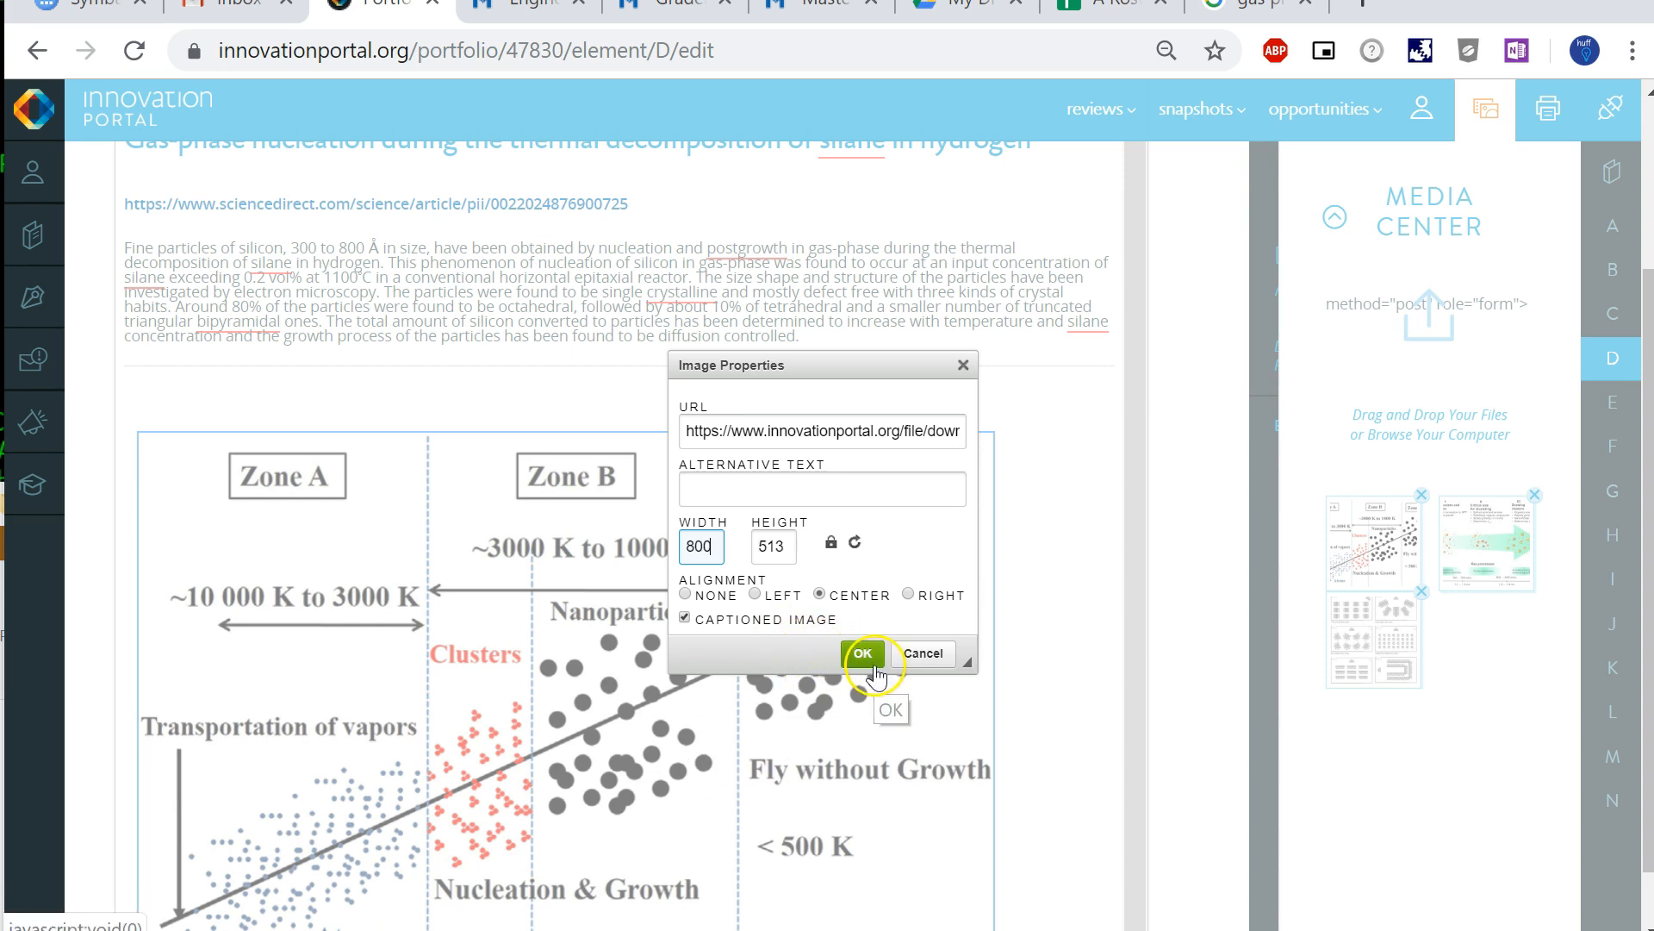
pyautogui.click(864, 654)
# - Select the caption placeholder text beneath the zone diagram
pyautogui.scroll(-1, 842, 665)
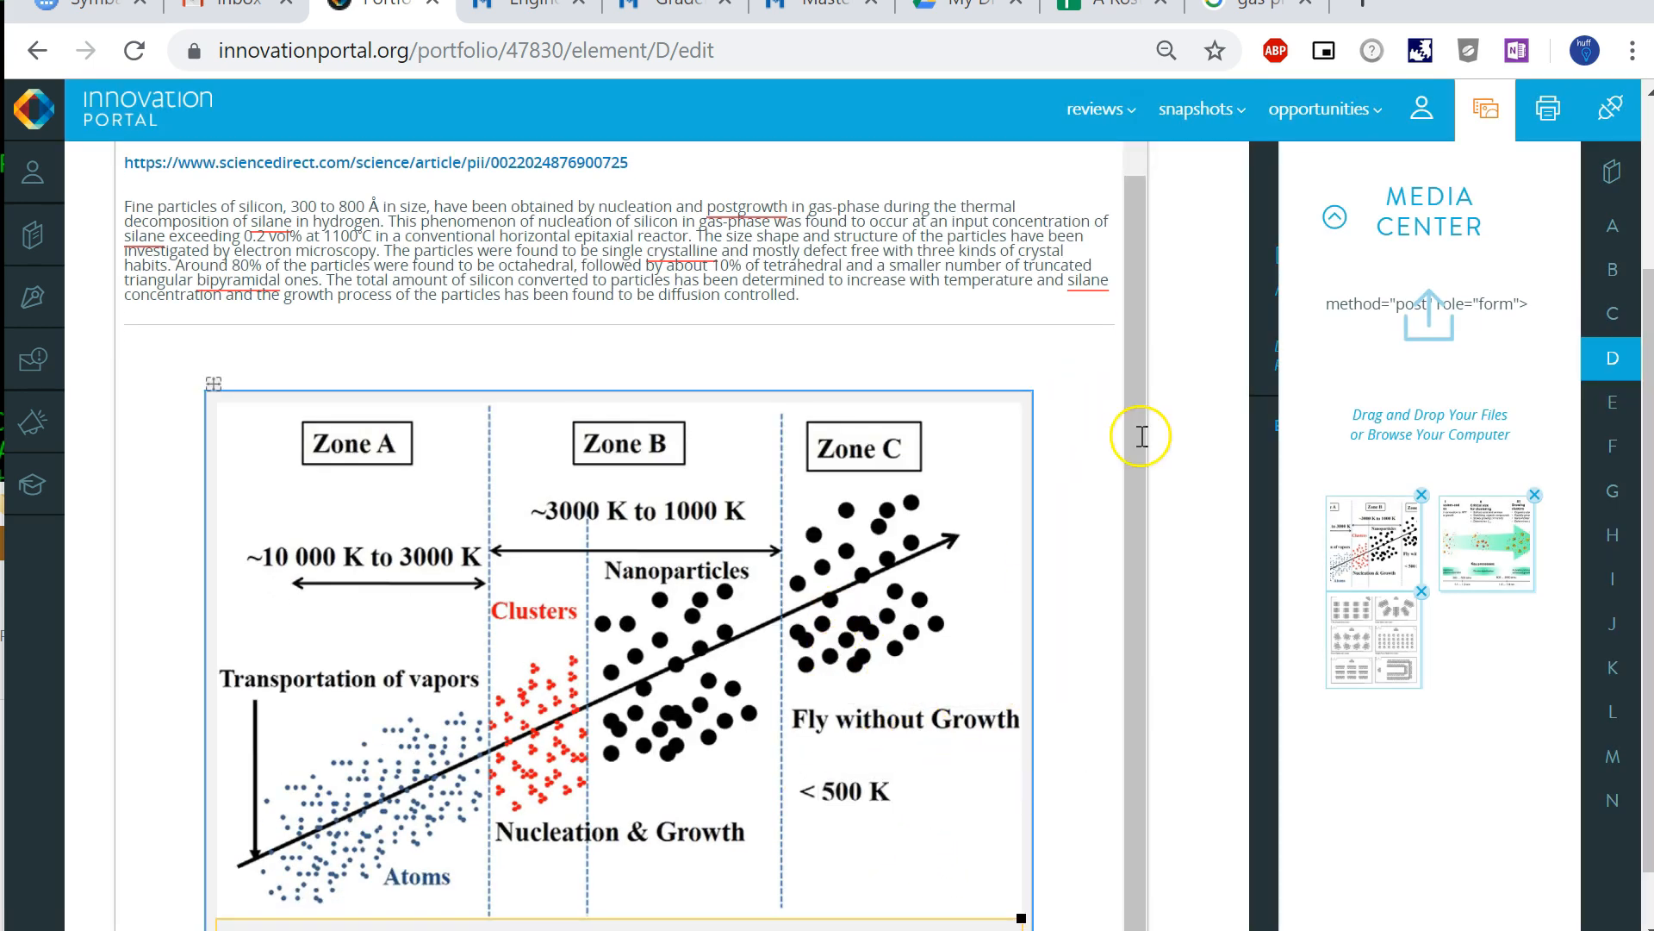
pyautogui.scroll(-1, 1172, 551)
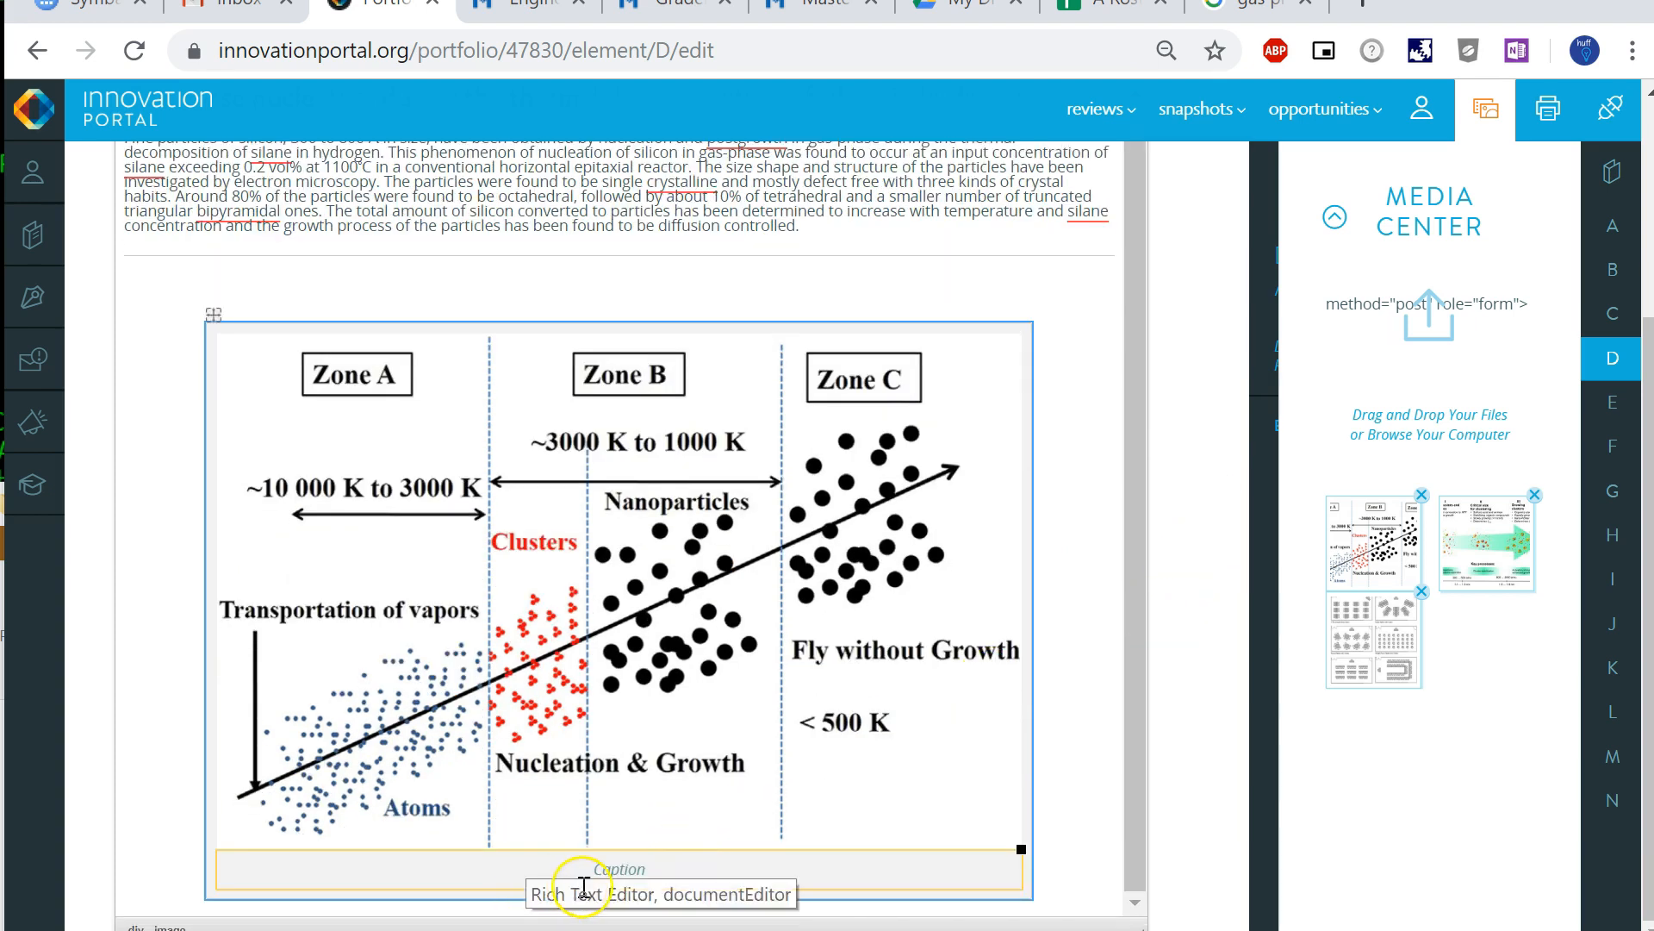
pyautogui.click(624, 865)
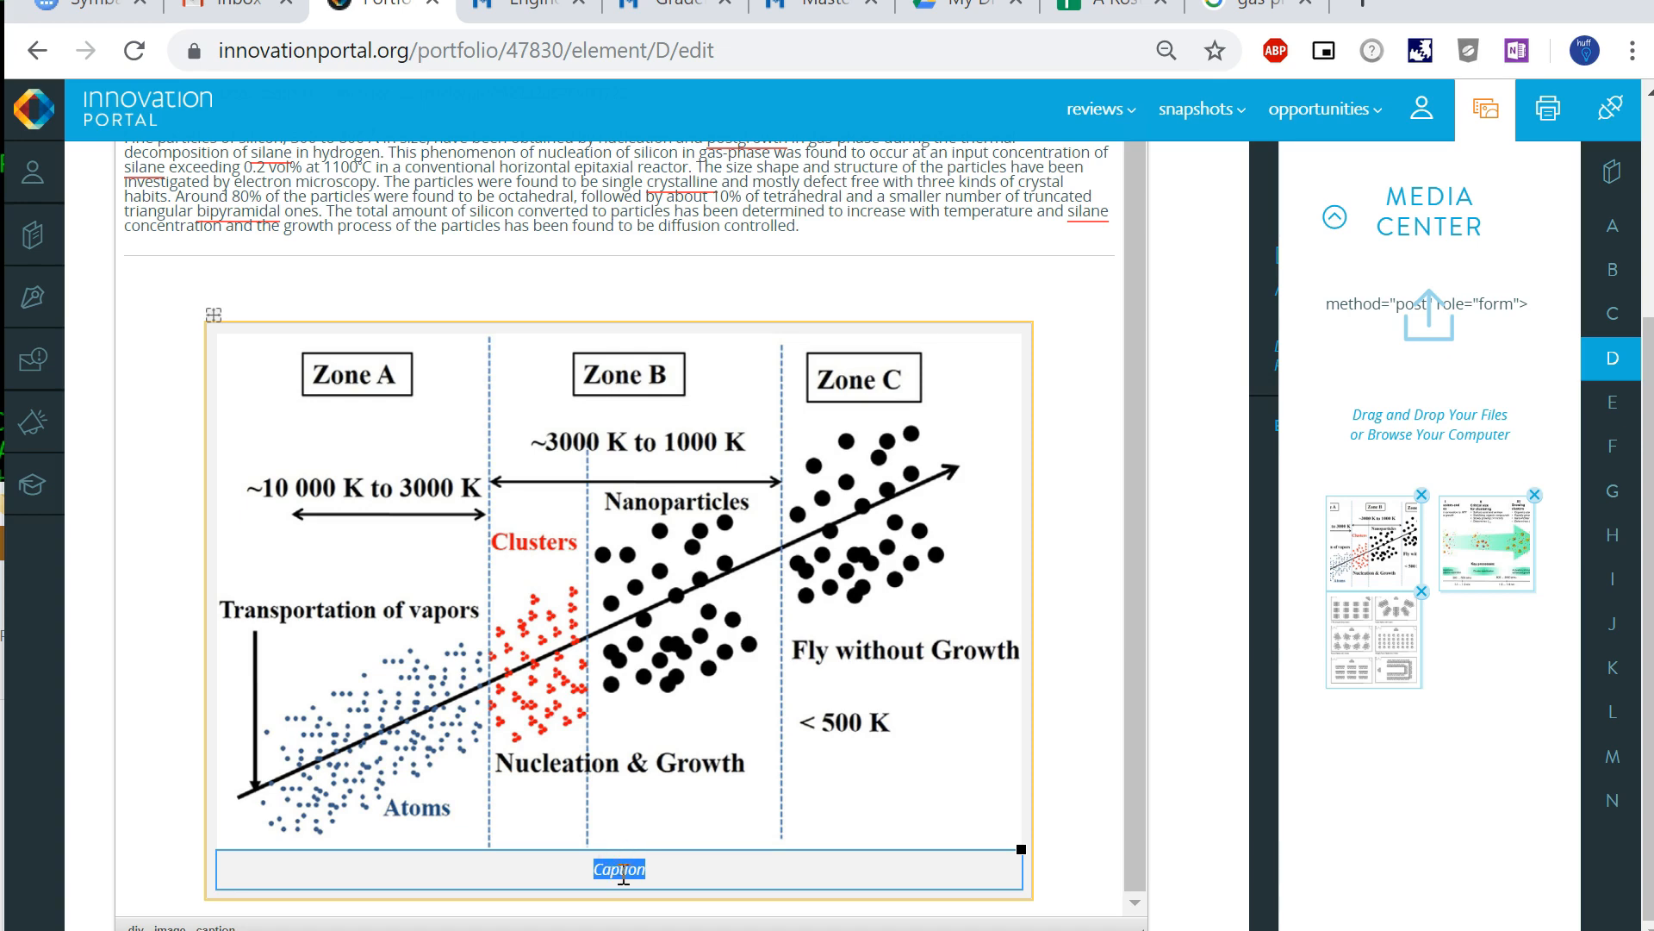
# - Switch to the NoteTab notes and add a blank line between the GAS-PHASE NUCLEATION title and its subtitle
pyautogui.hotkey('alt', 'Tab')
pyautogui.hotkey('alt', 'Tab')
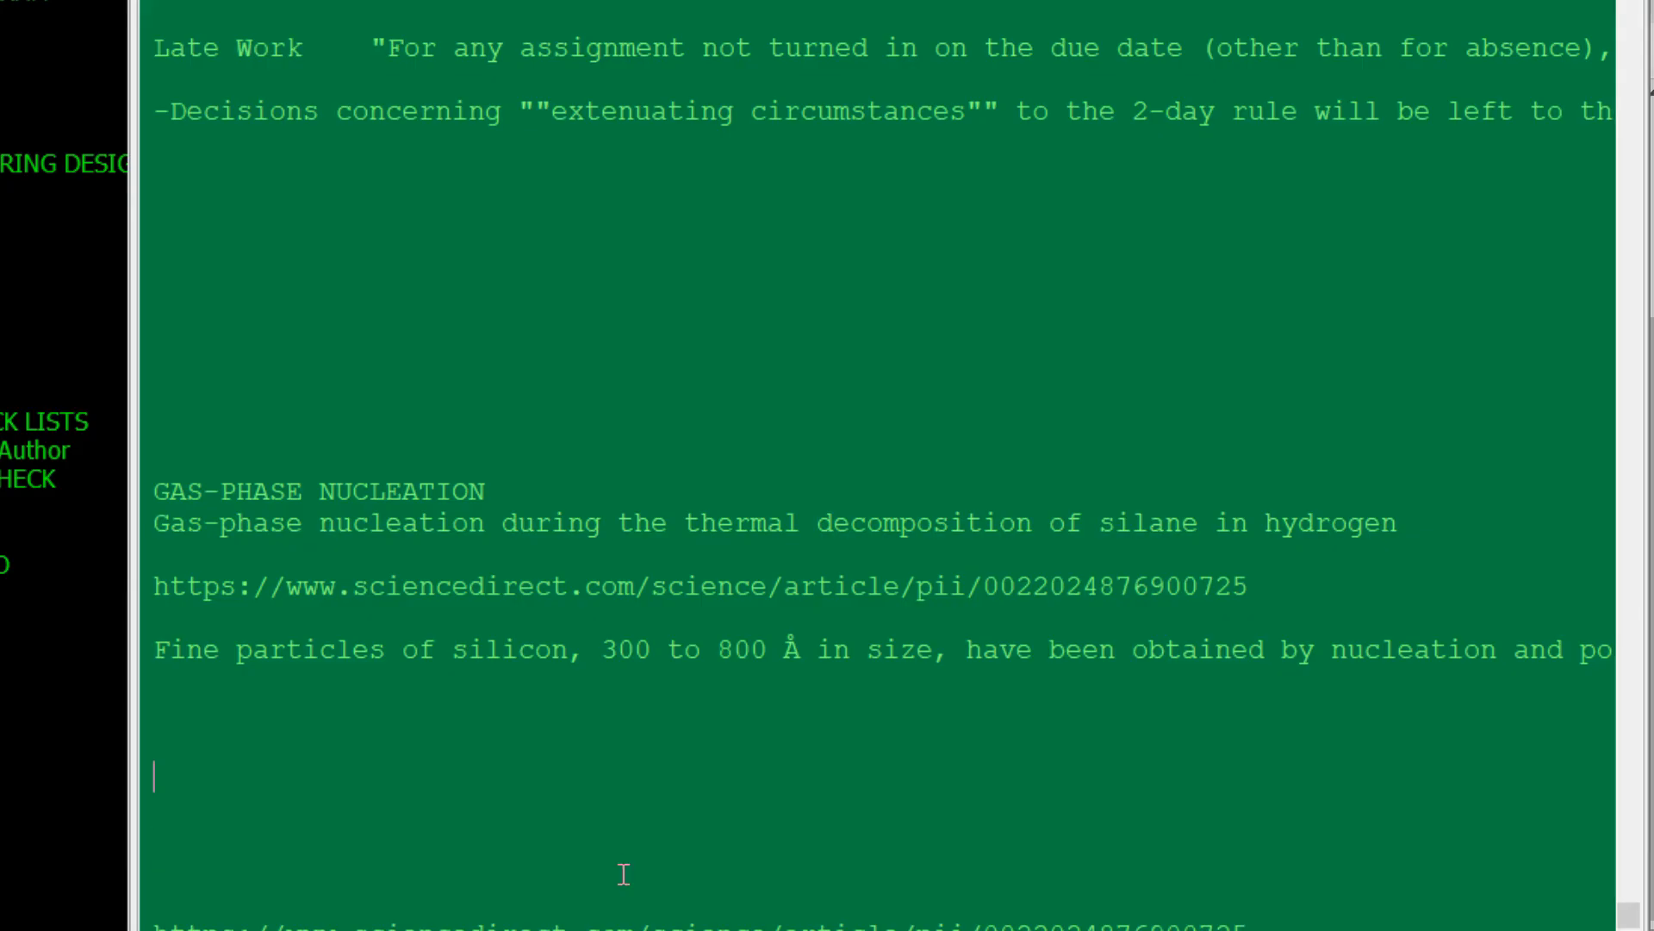
pyautogui.hotkey('shift', 'End')
pyautogui.press('End')
pyautogui.press('Return')
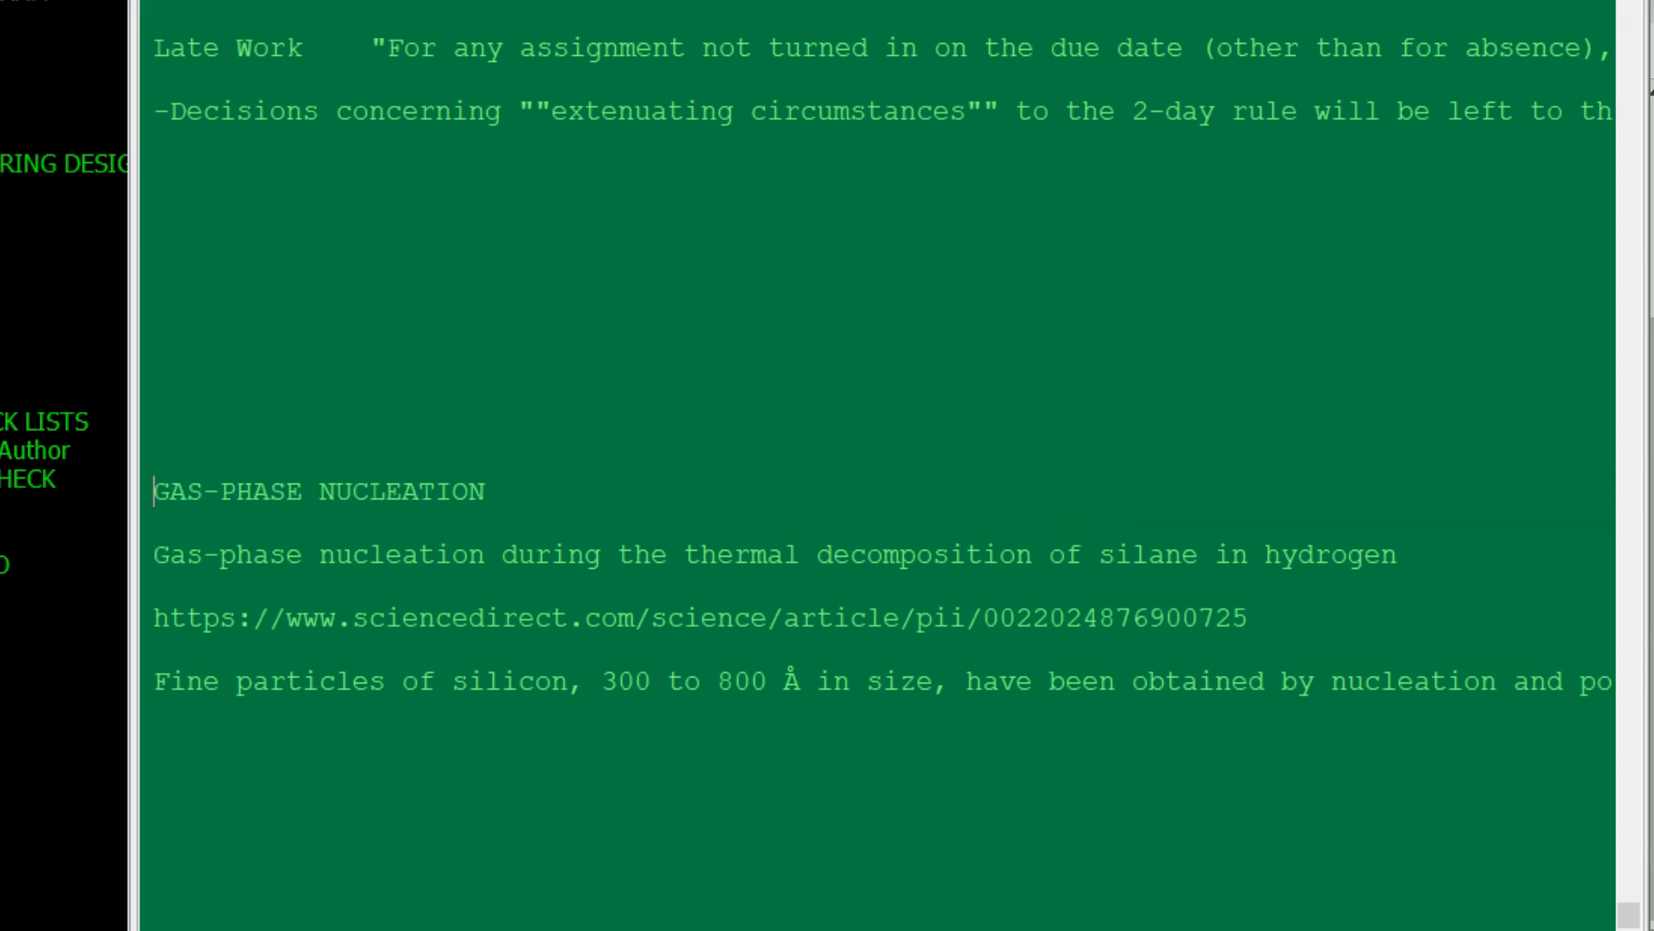
# - Duplicate the GAS-PHASE NUCLEATION title line directly below itself in the notes and select the copy
pyautogui.hotkey('shift', 'Down')
pyautogui.hotkey('ctrl', 'c')
pyautogui.hotkey('ctrl', 'v')
pyautogui.hotkey('ctrl', 'v')
pyautogui.hotkey('shift', 'Down')
pyautogui.hotkey('ctrl', 'u')
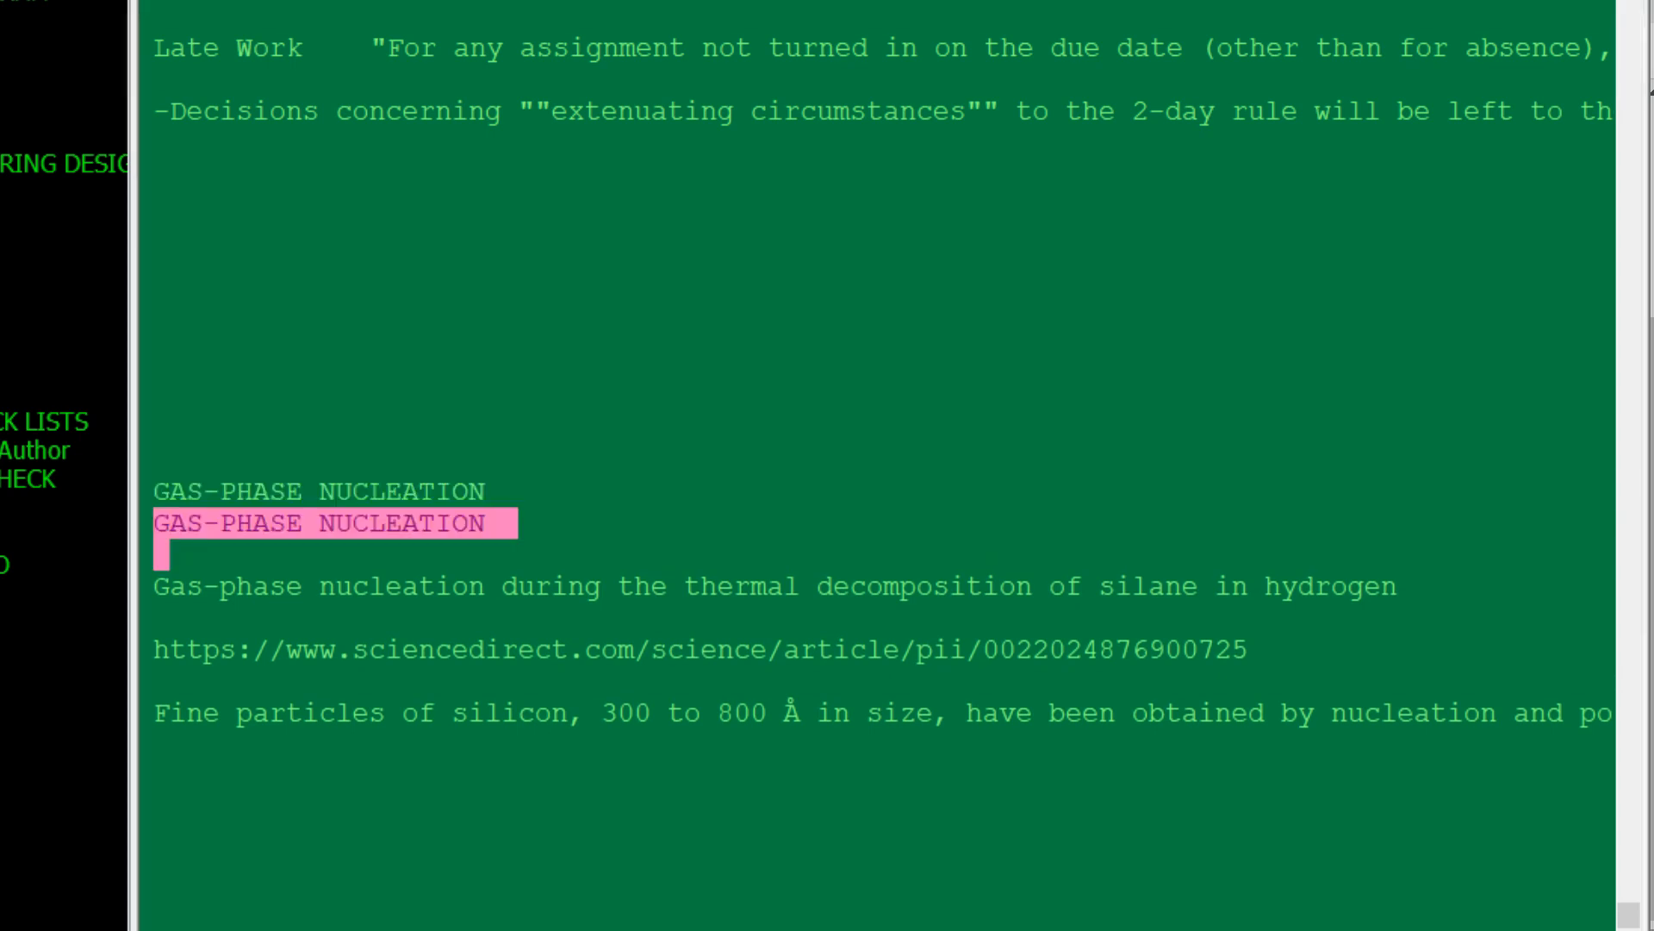
# - Convert the duplicated title line to lowercase and extend it to read "gas-phase nucleation graph"
pyautogui.hotkey('shift', 'F3')
pyautogui.press('Left')
pyautogui.press('Down')
pyautogui.press('Up')
pyautogui.press('Delete')
pyautogui.write('g')
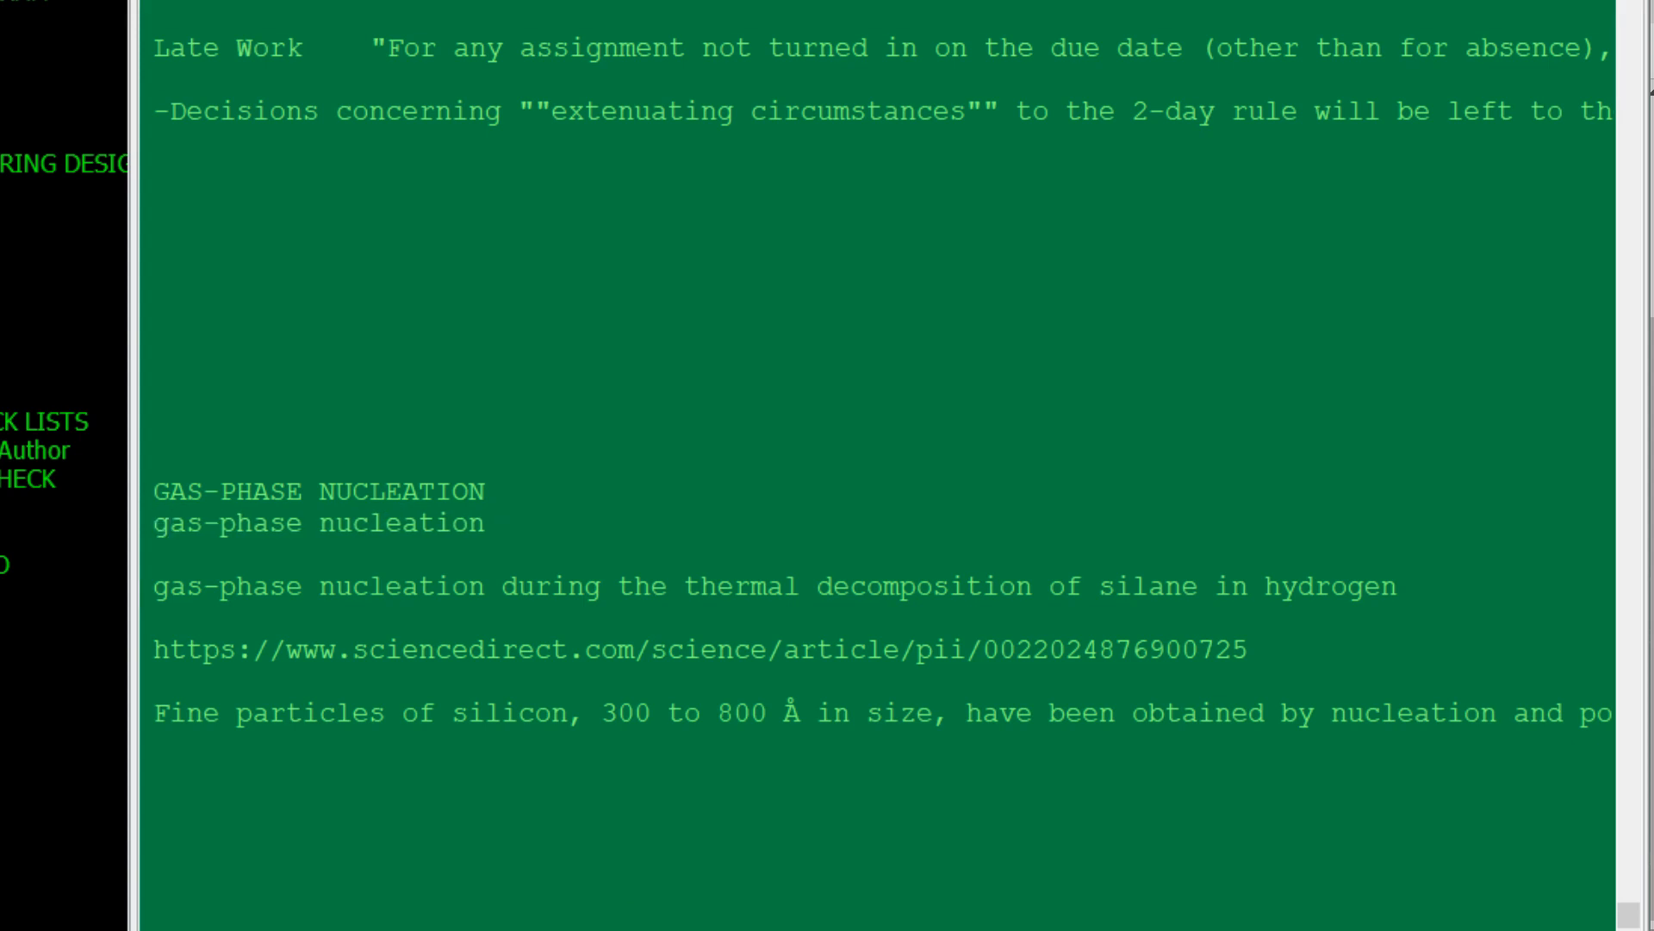
# - Copy the "gas-phase nucleation graph" line, switch back to Innovation Portal and paste it as the zone diagram's caption
pyautogui.hotkey('shift', 'Home')
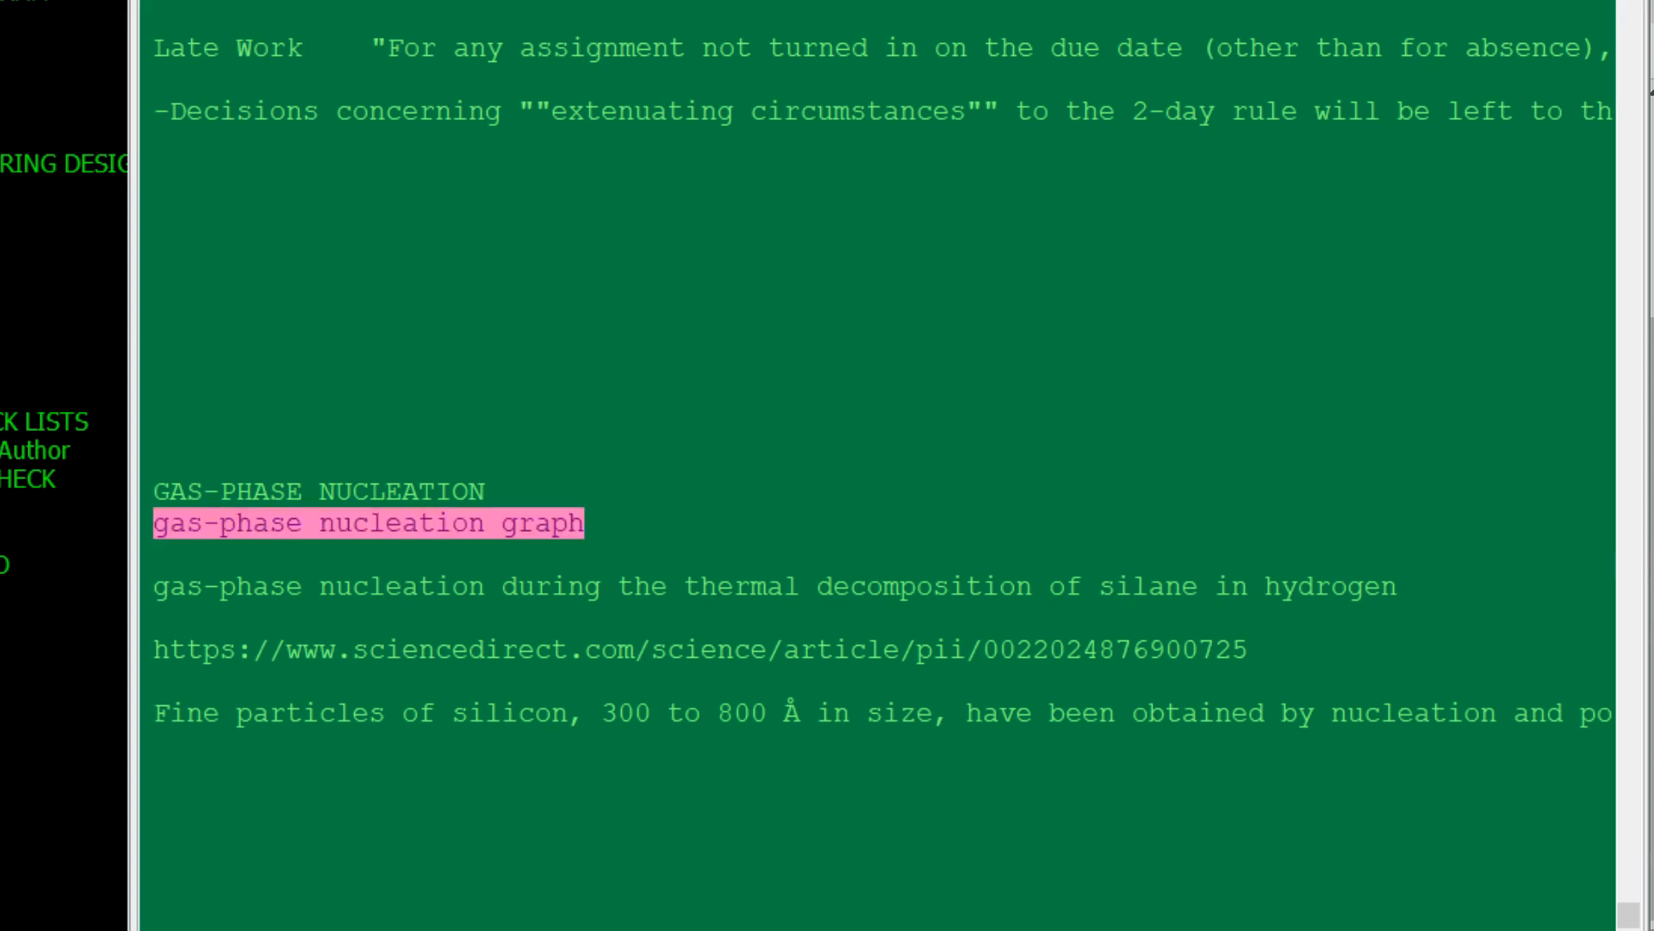
pyautogui.hotkey('alt', 'Tab')
pyautogui.hotkey('ctrl', 'v')
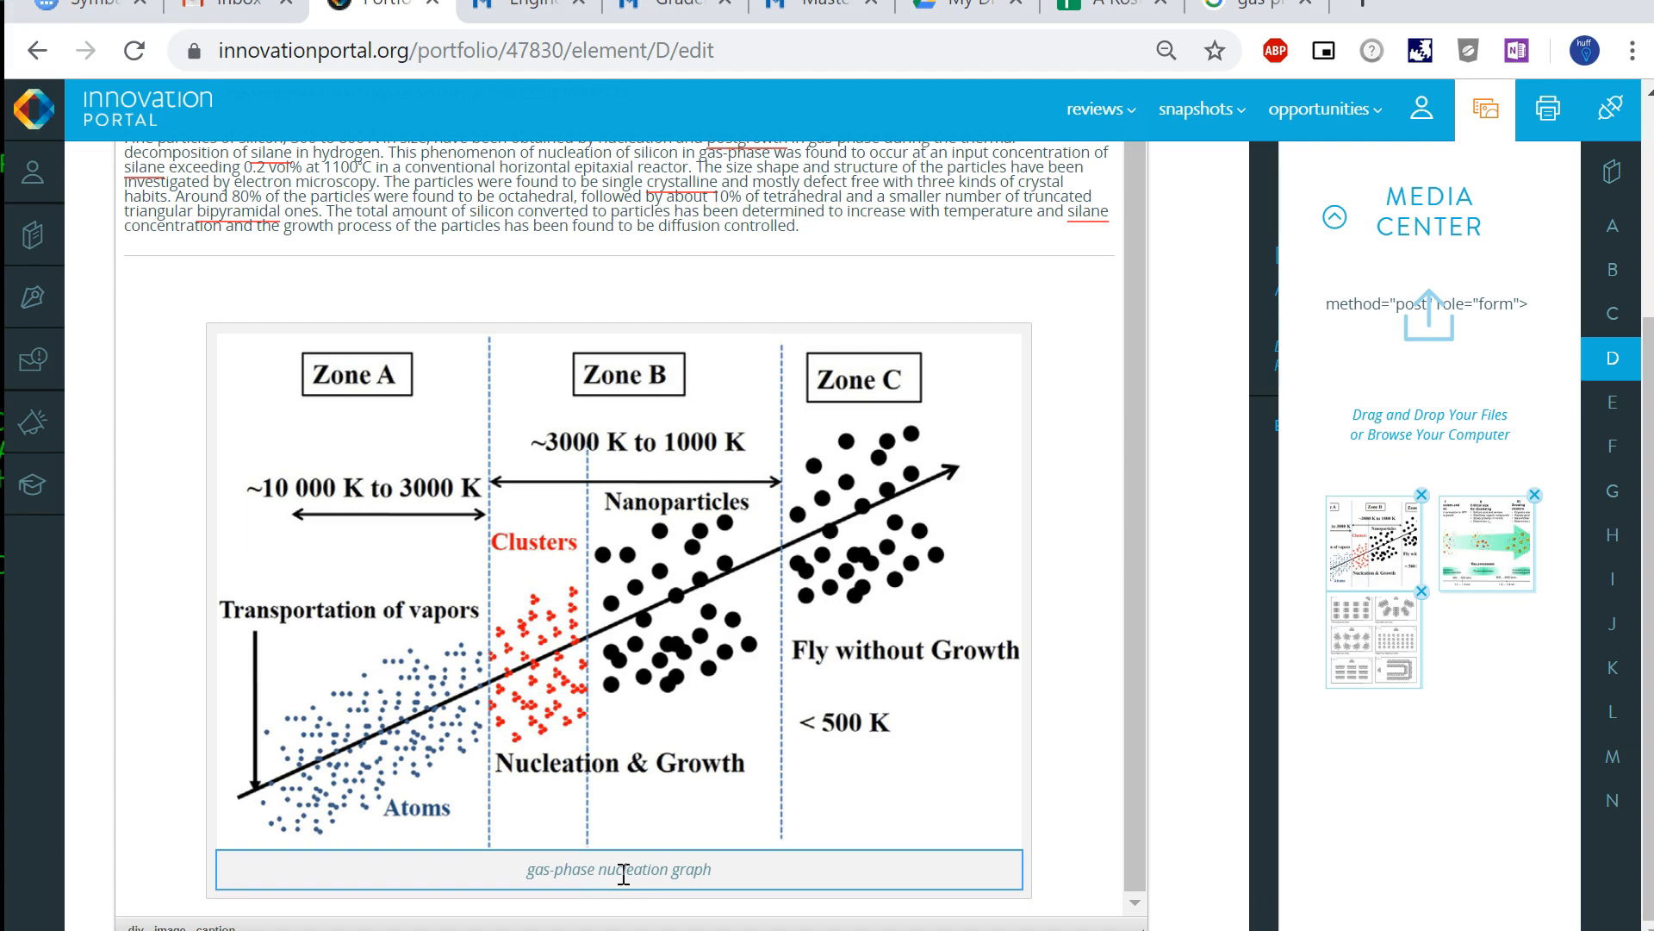
pyautogui.click(1045, 871)
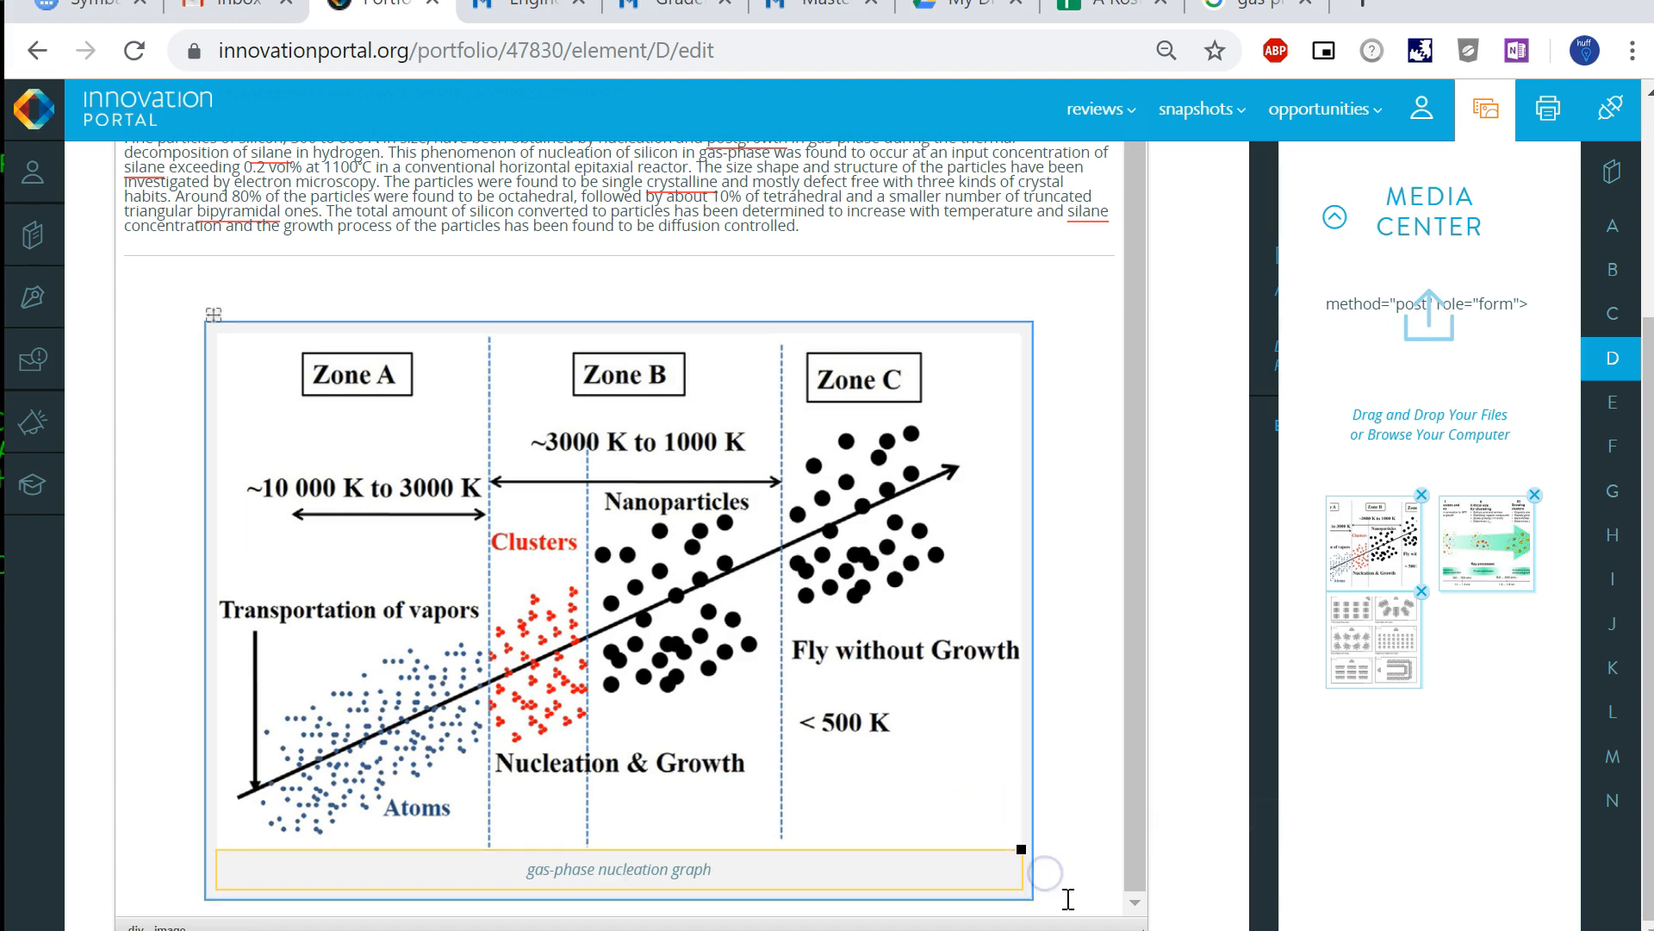
pyautogui.click(914, 655)
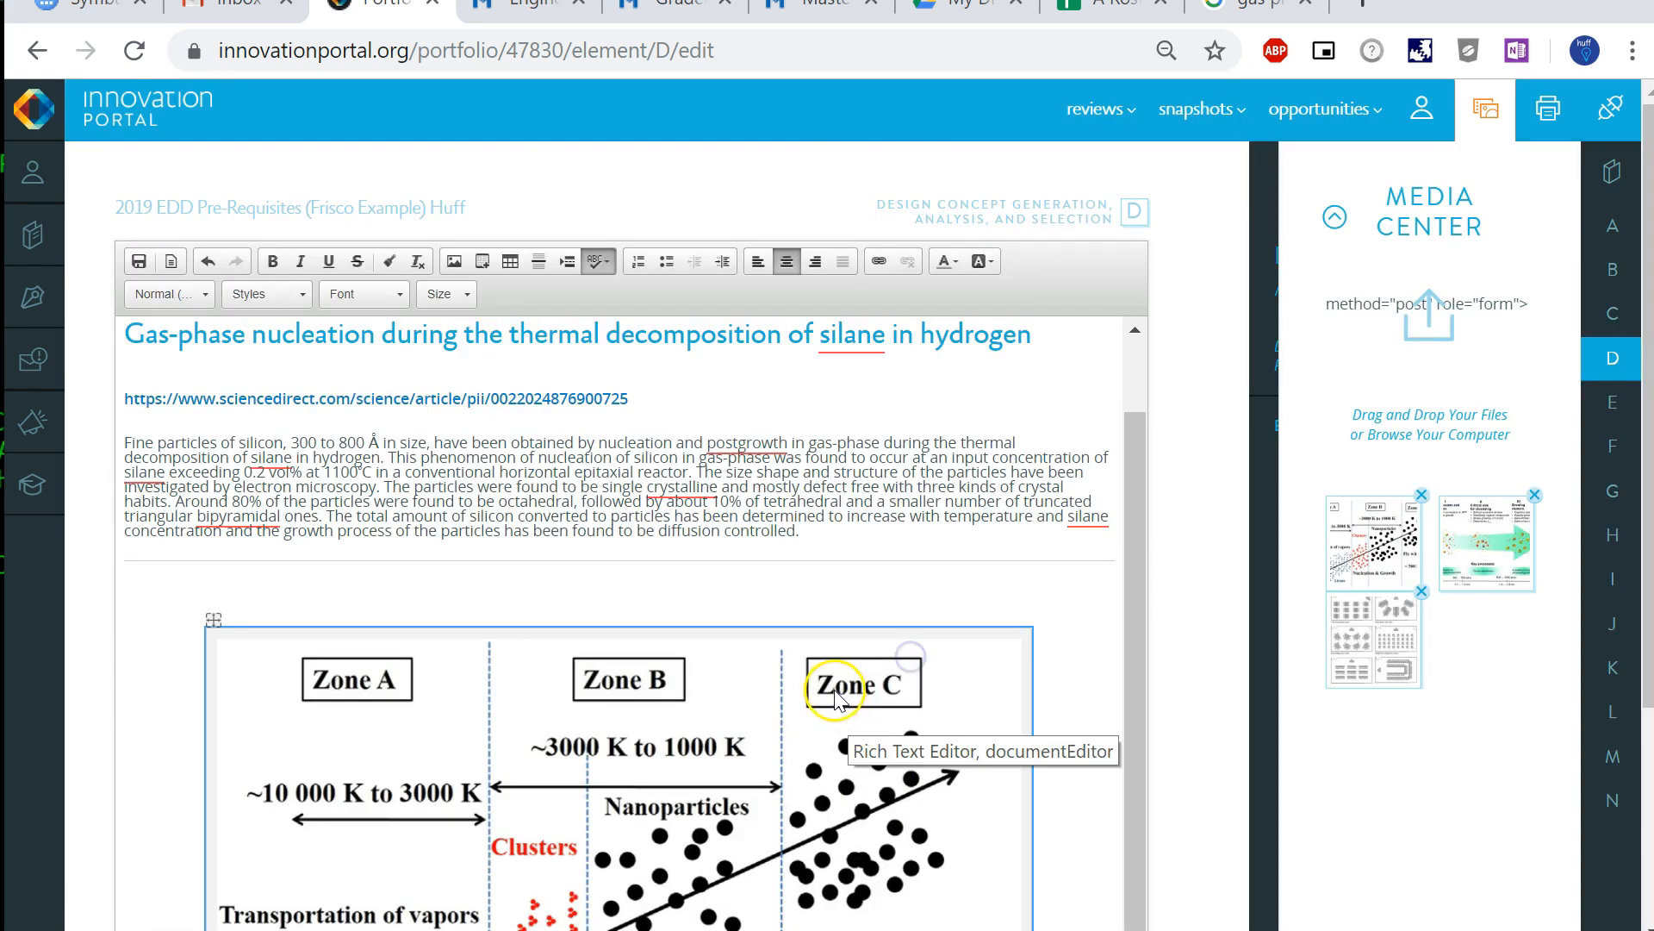
pyautogui.scroll(-3, 835, 698)
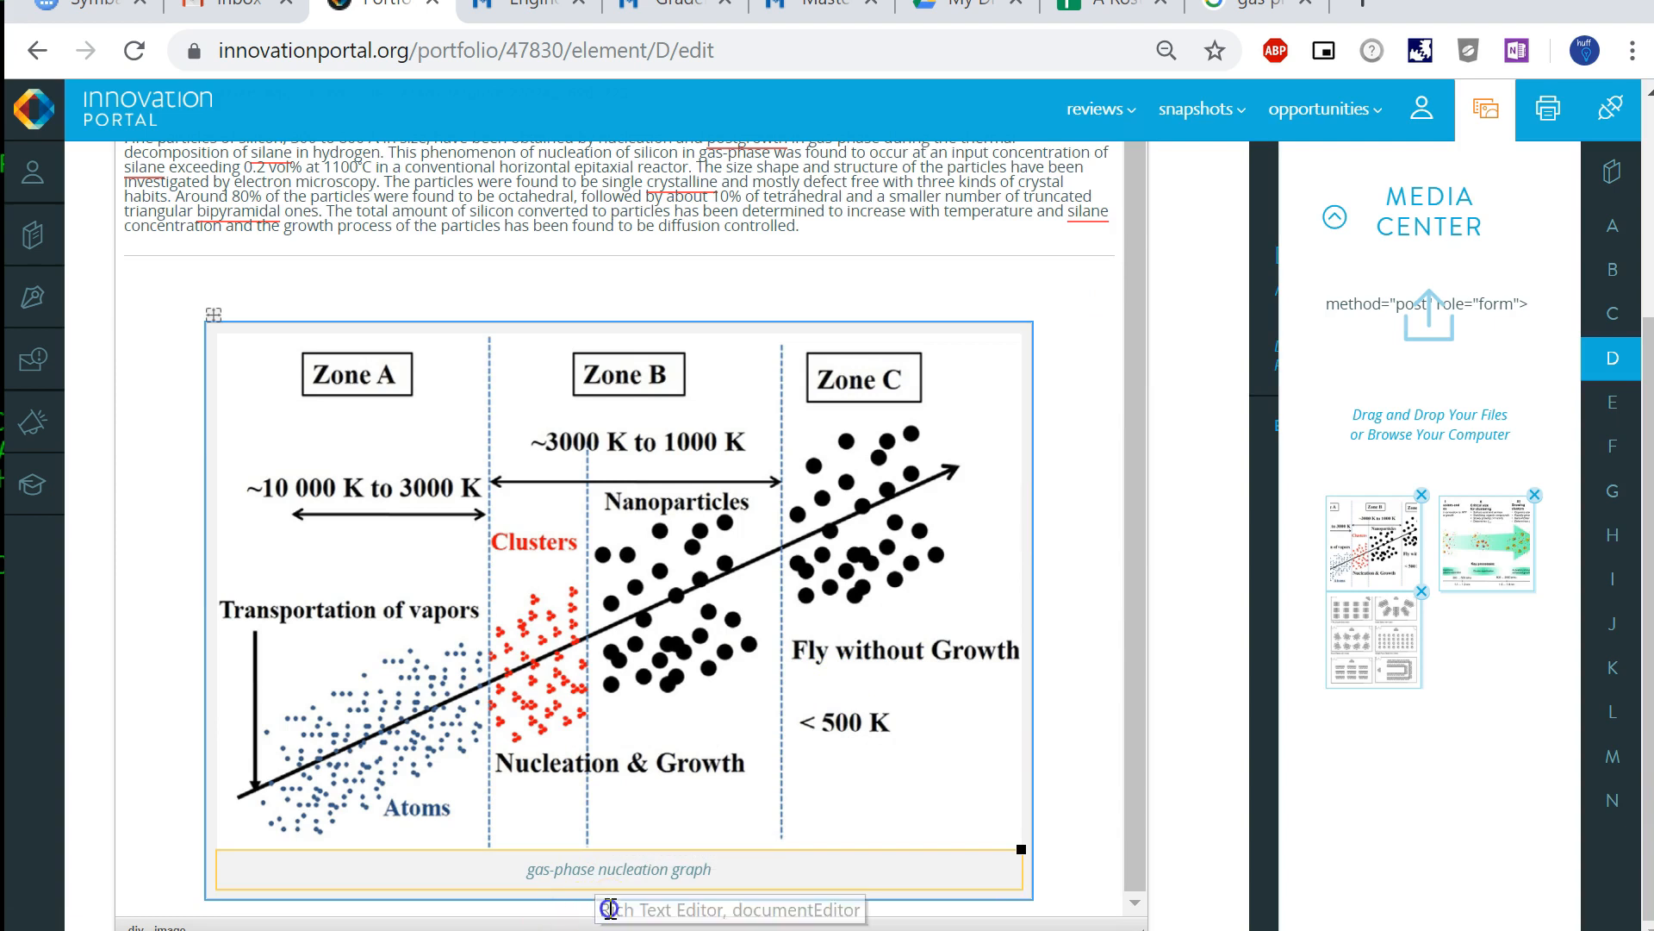
# - Add blank lines between the horizontal line and the zone diagram, and insert GPN2.JPG from the Media Center there
pyautogui.click(493, 288)
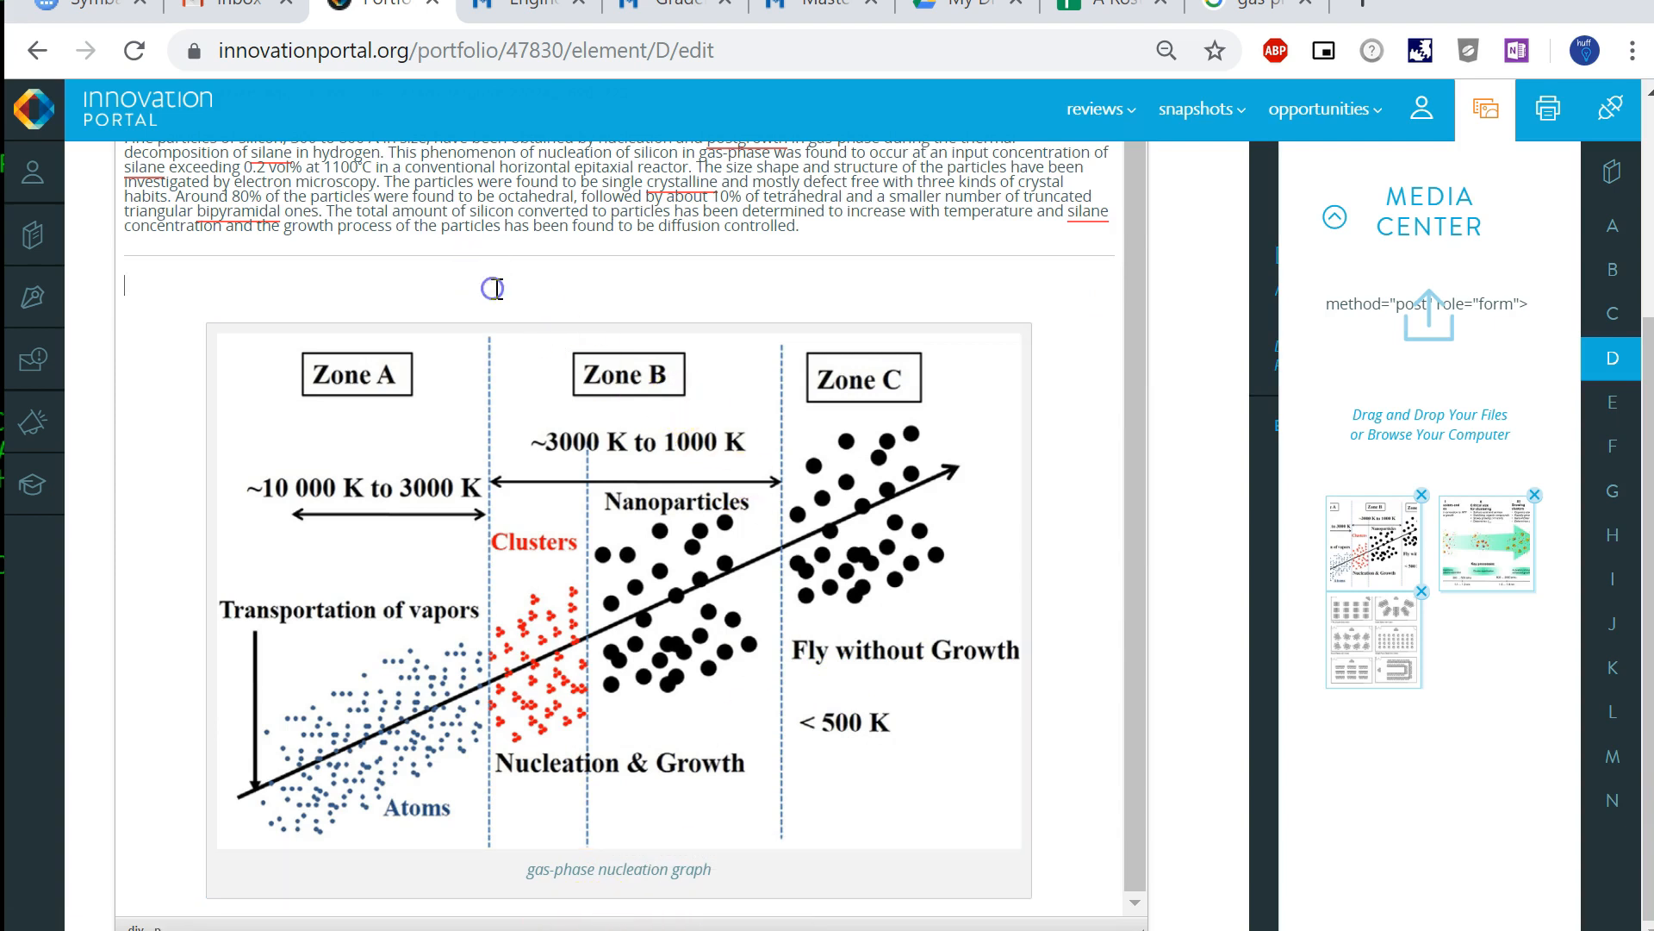
pyautogui.press('Down')
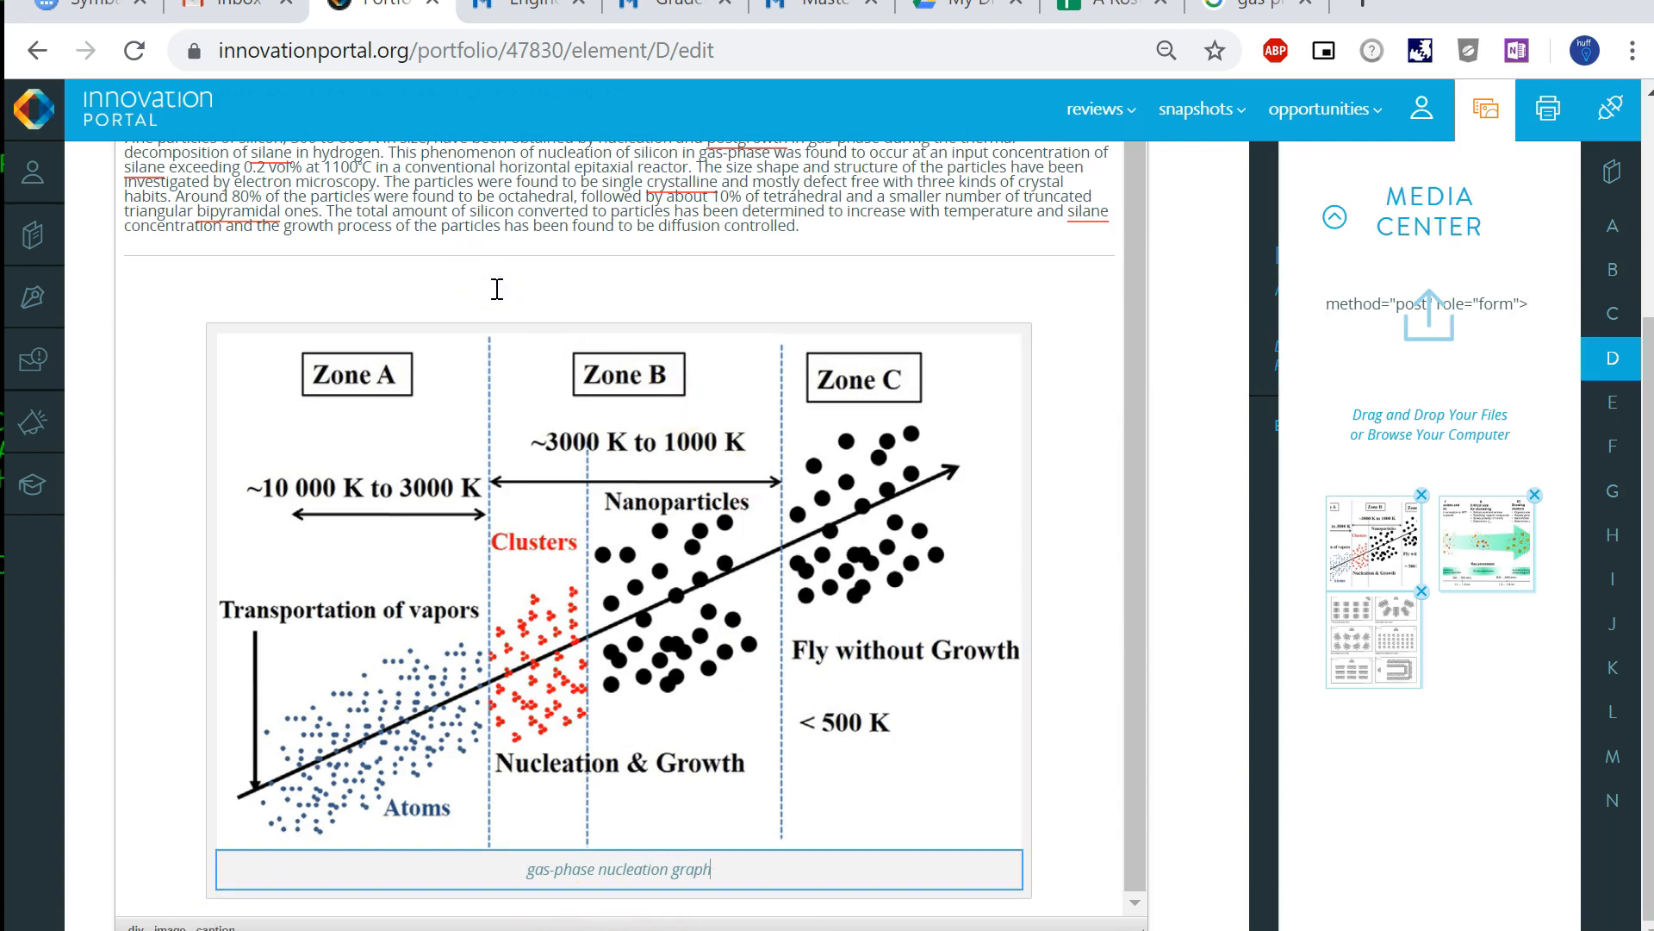
pyautogui.click(1045, 879)
pyautogui.click(276, 267)
pyautogui.press('Return')
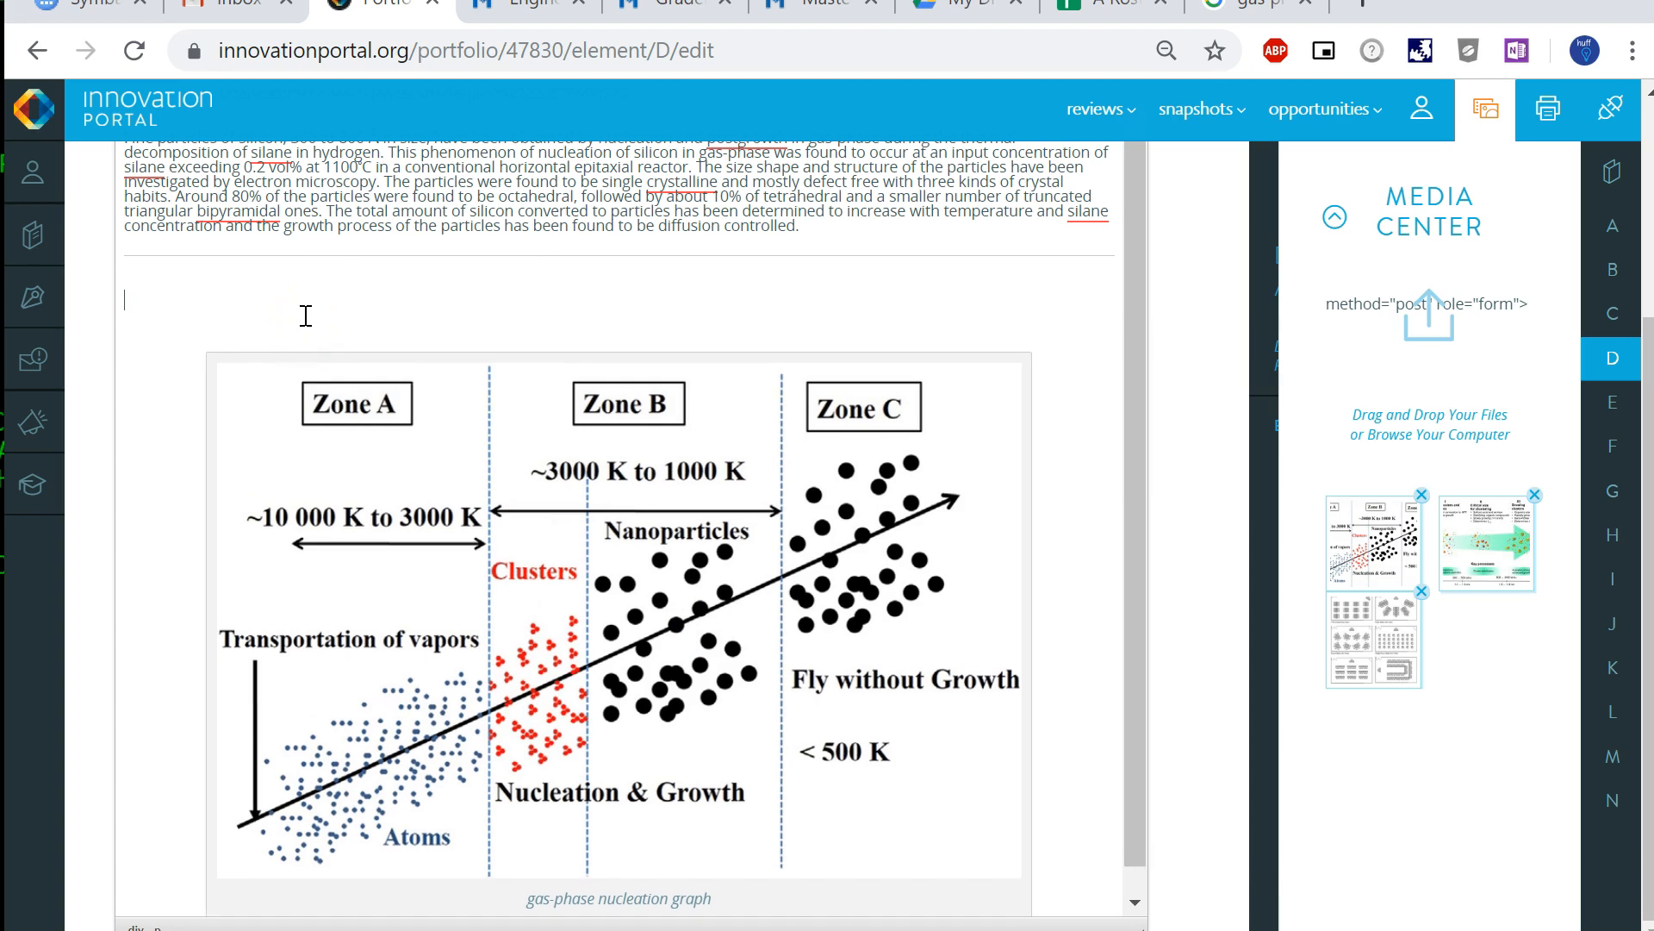
pyautogui.press('Down')
pyautogui.click(355, 369)
pyautogui.click(304, 330)
pyautogui.press('Return')
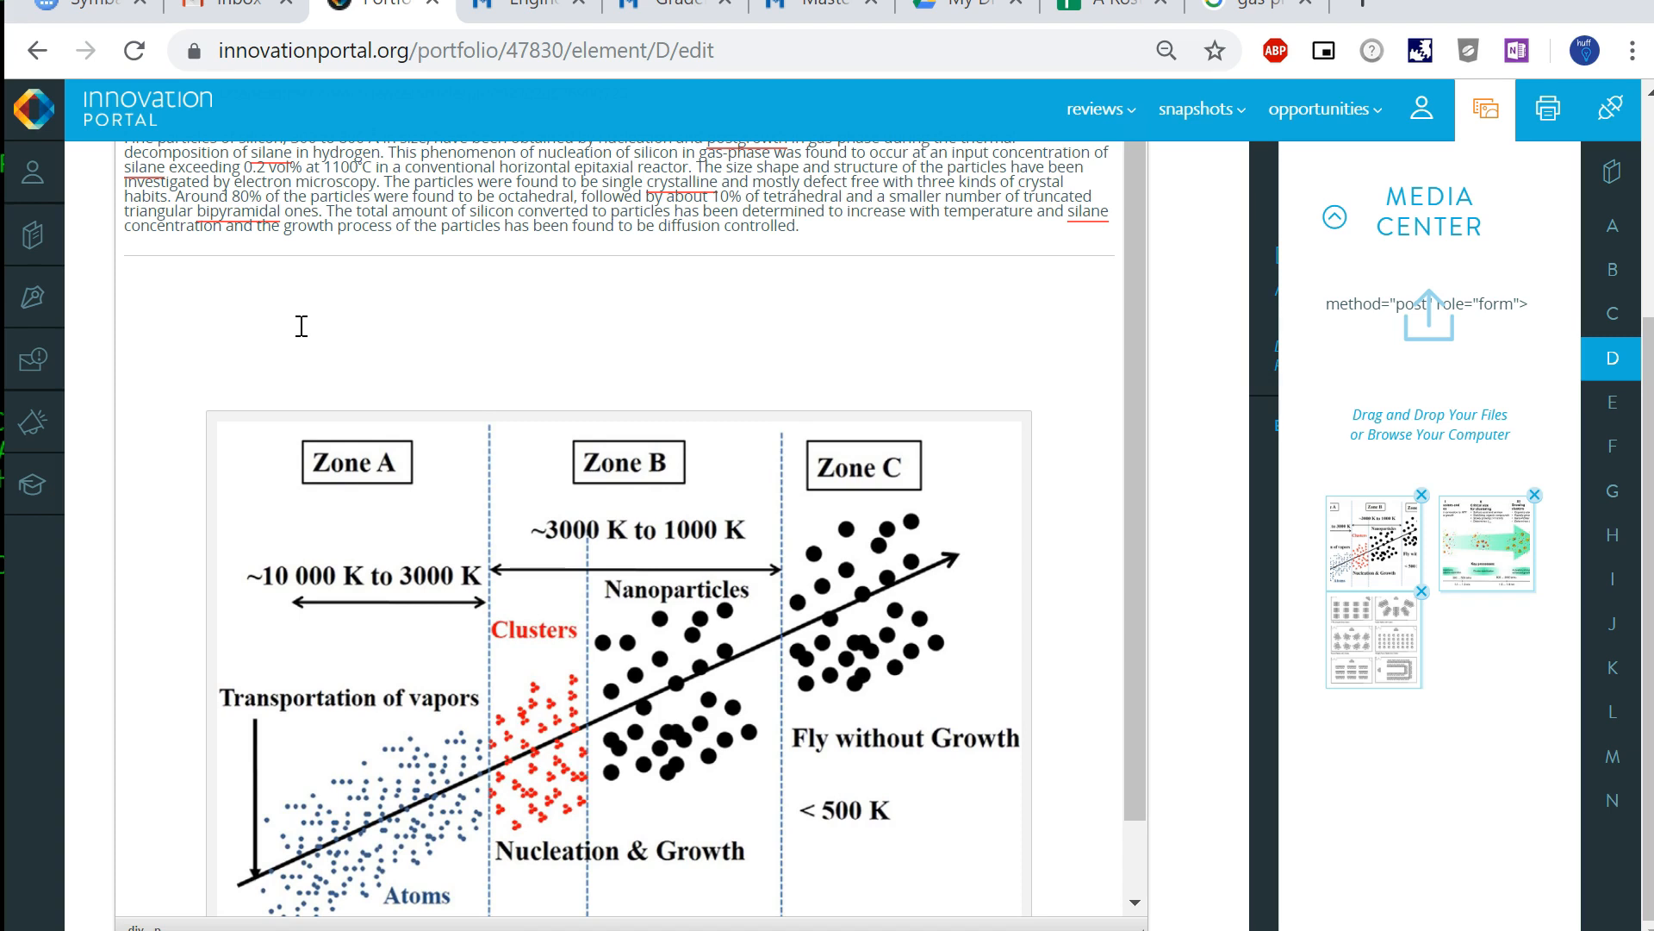
pyautogui.click(1499, 543)
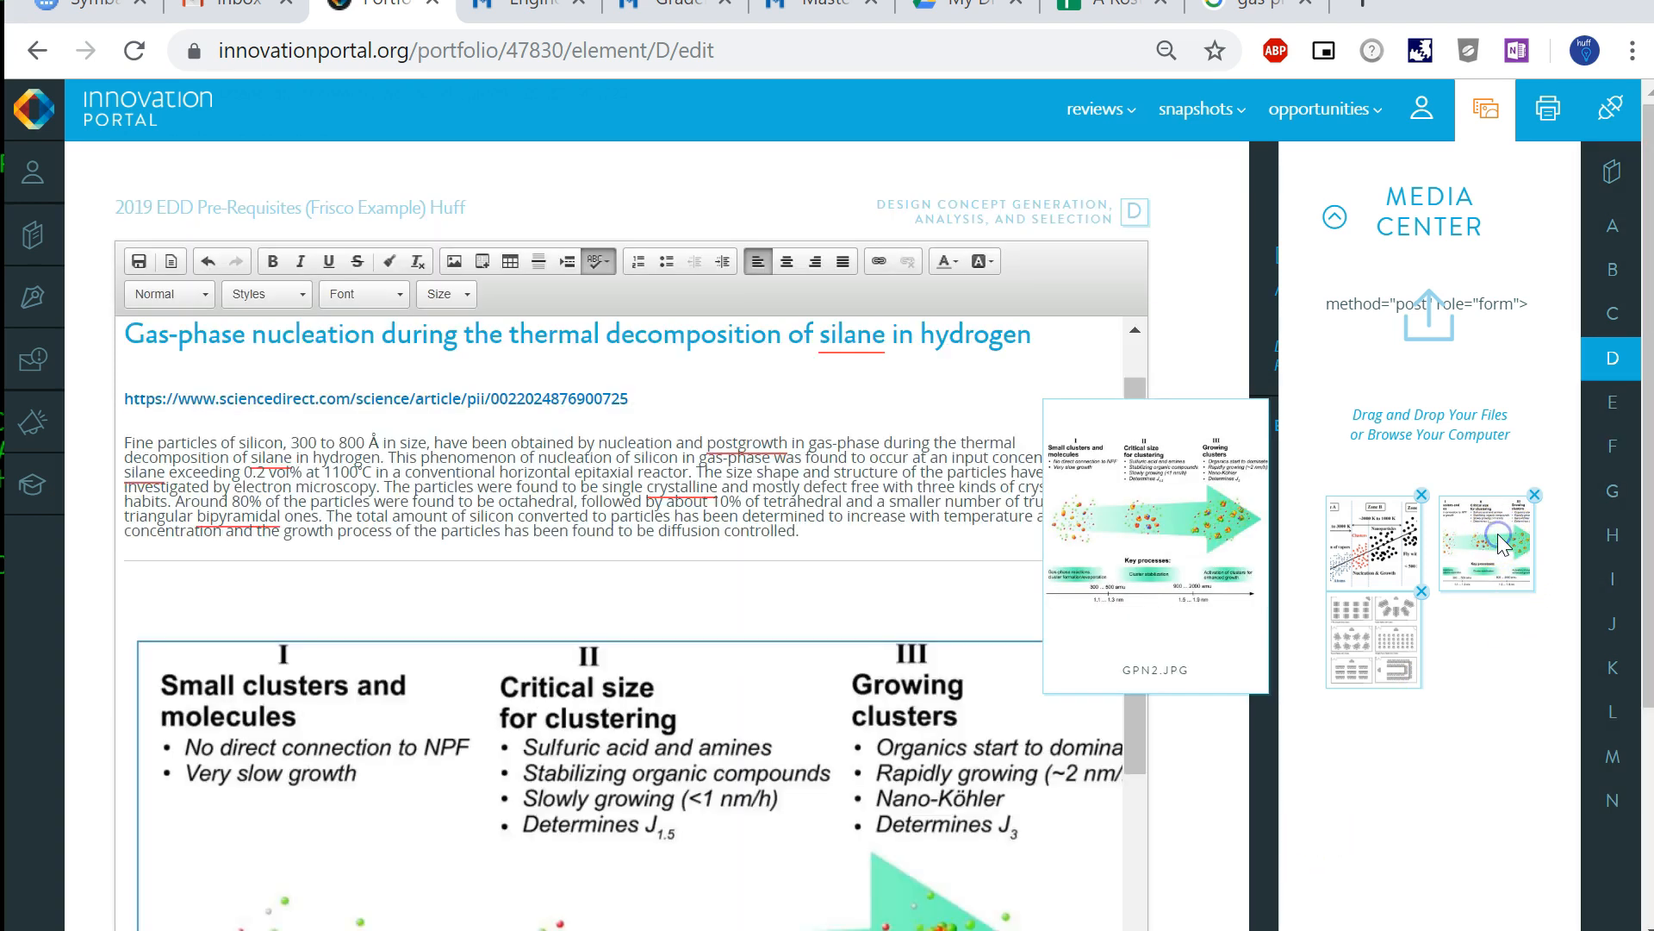
# - Set the GPN2.JPG image to a width of 800 px with center alignment and a caption
pyautogui.scroll(-8, 677, 759)
pyautogui.scroll(3, 678, 724)
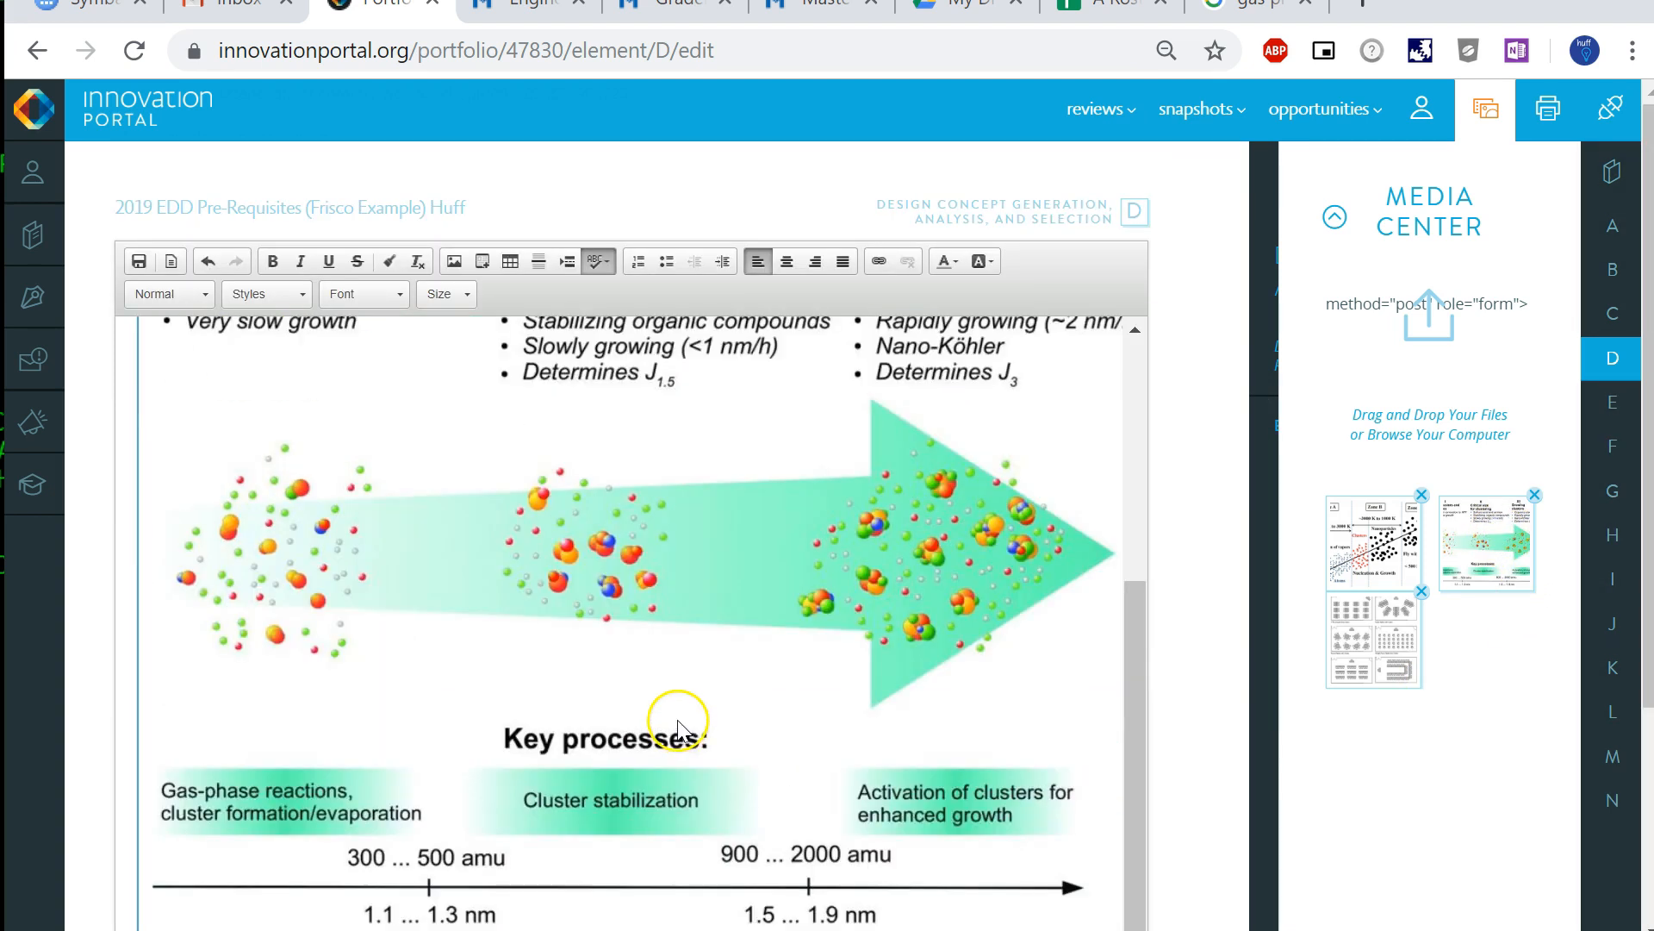
pyautogui.rightClick(636, 596)
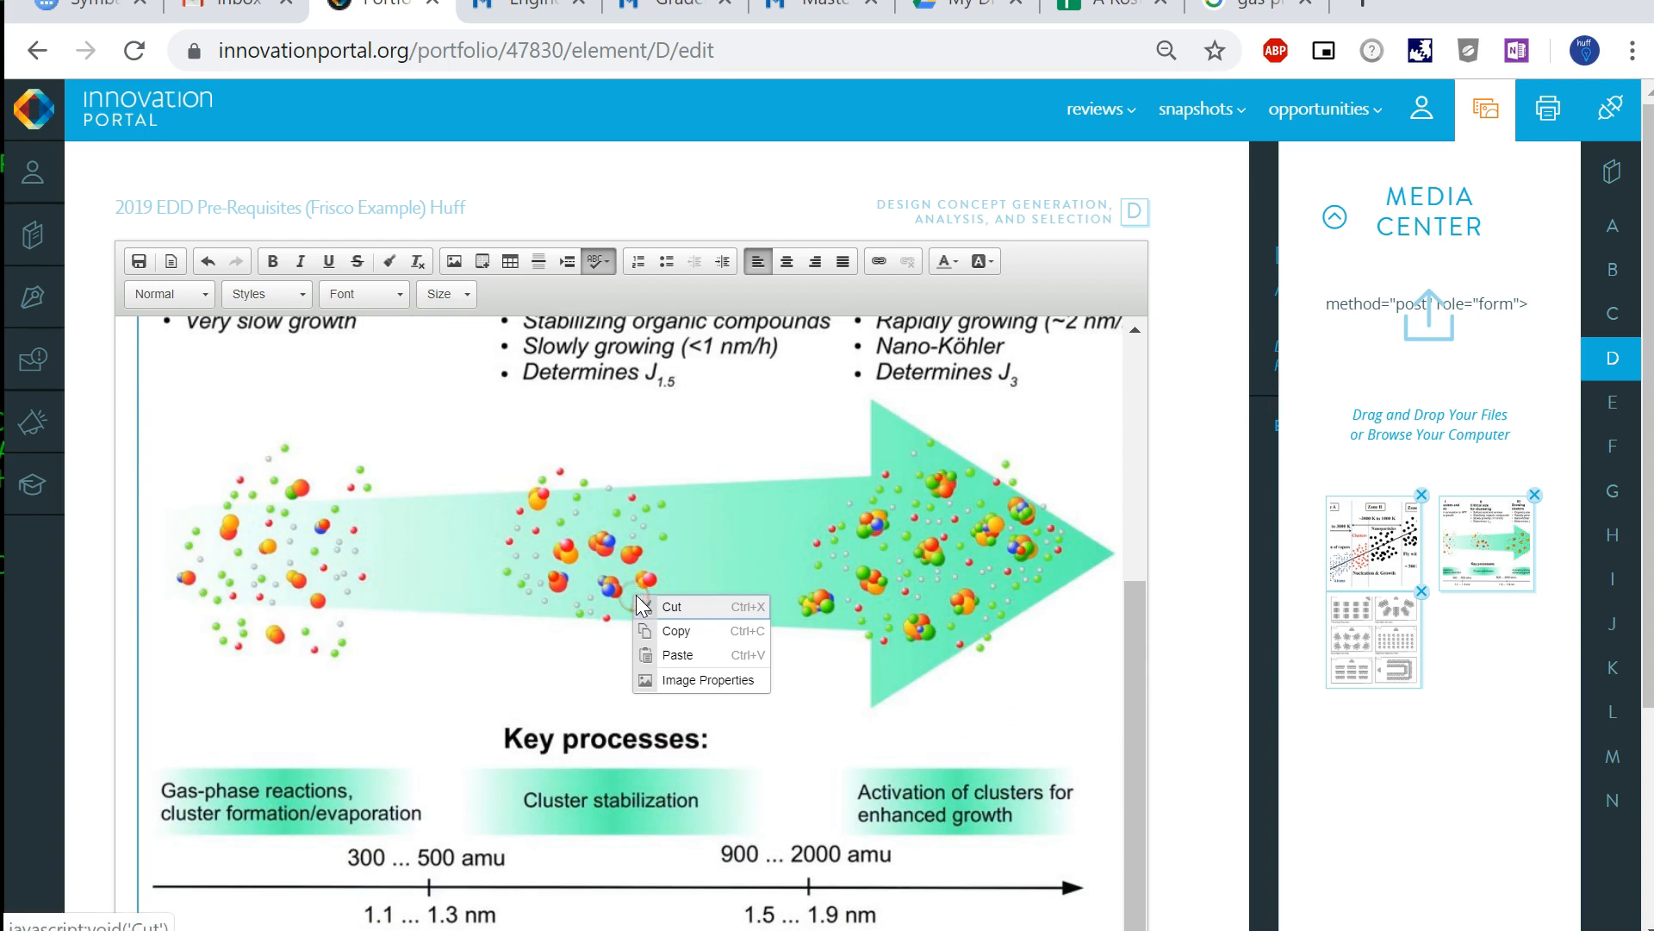
pyautogui.click(713, 680)
pyautogui.click(699, 527)
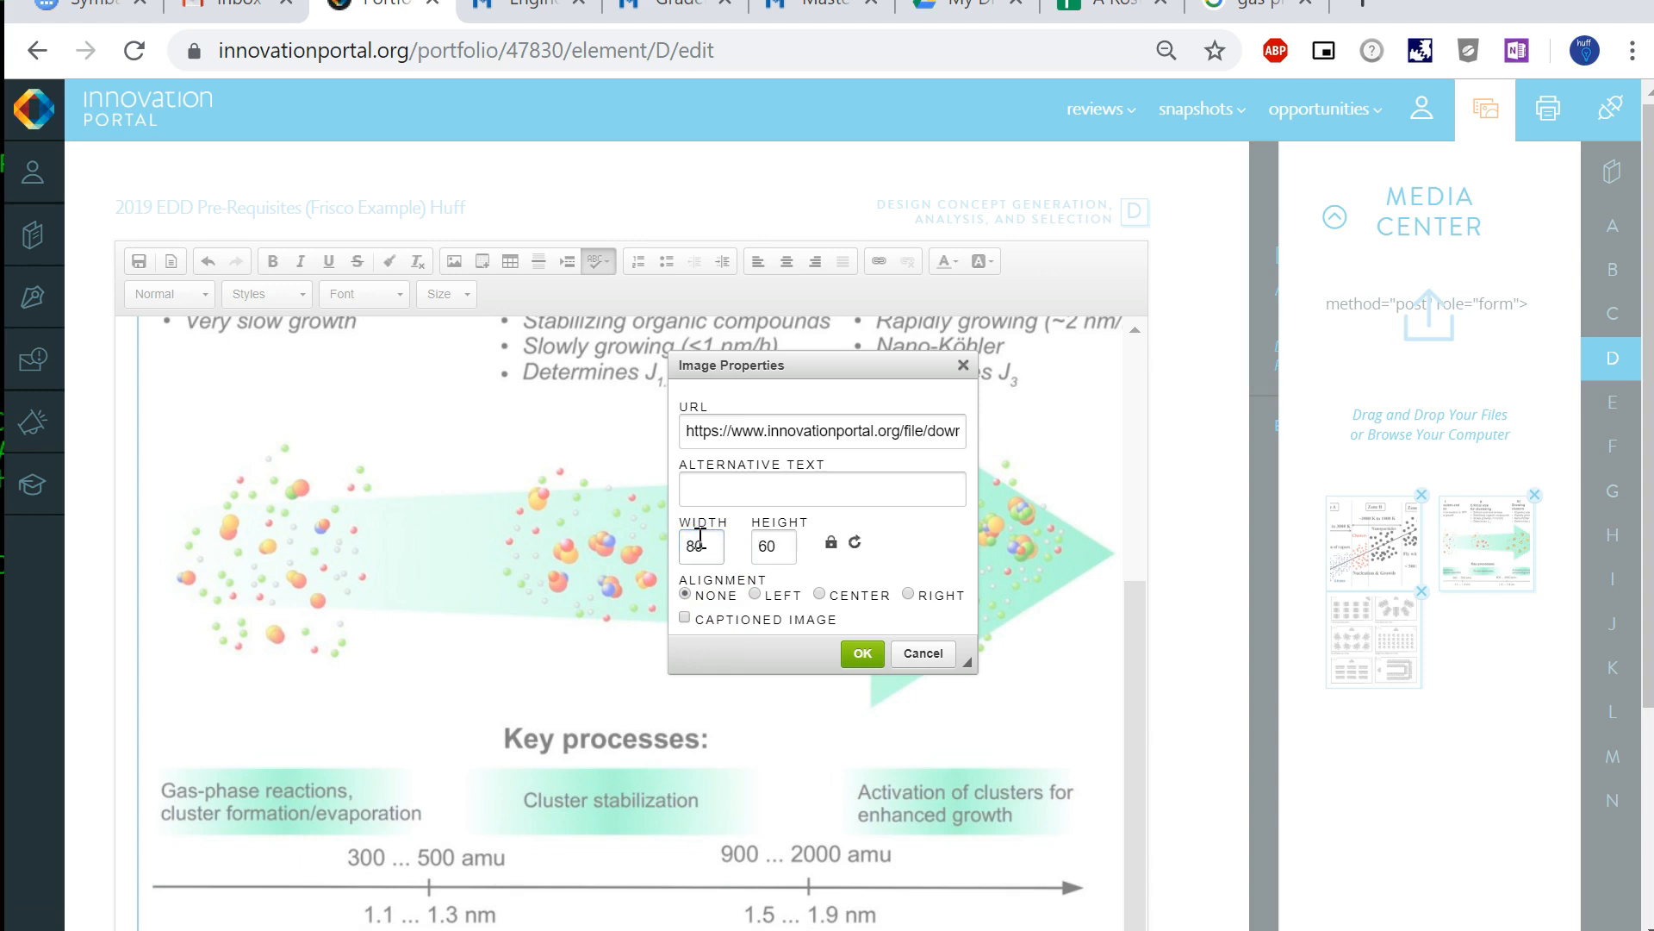
pyautogui.click(715, 546)
pyautogui.write('0')
pyautogui.press('Tab')
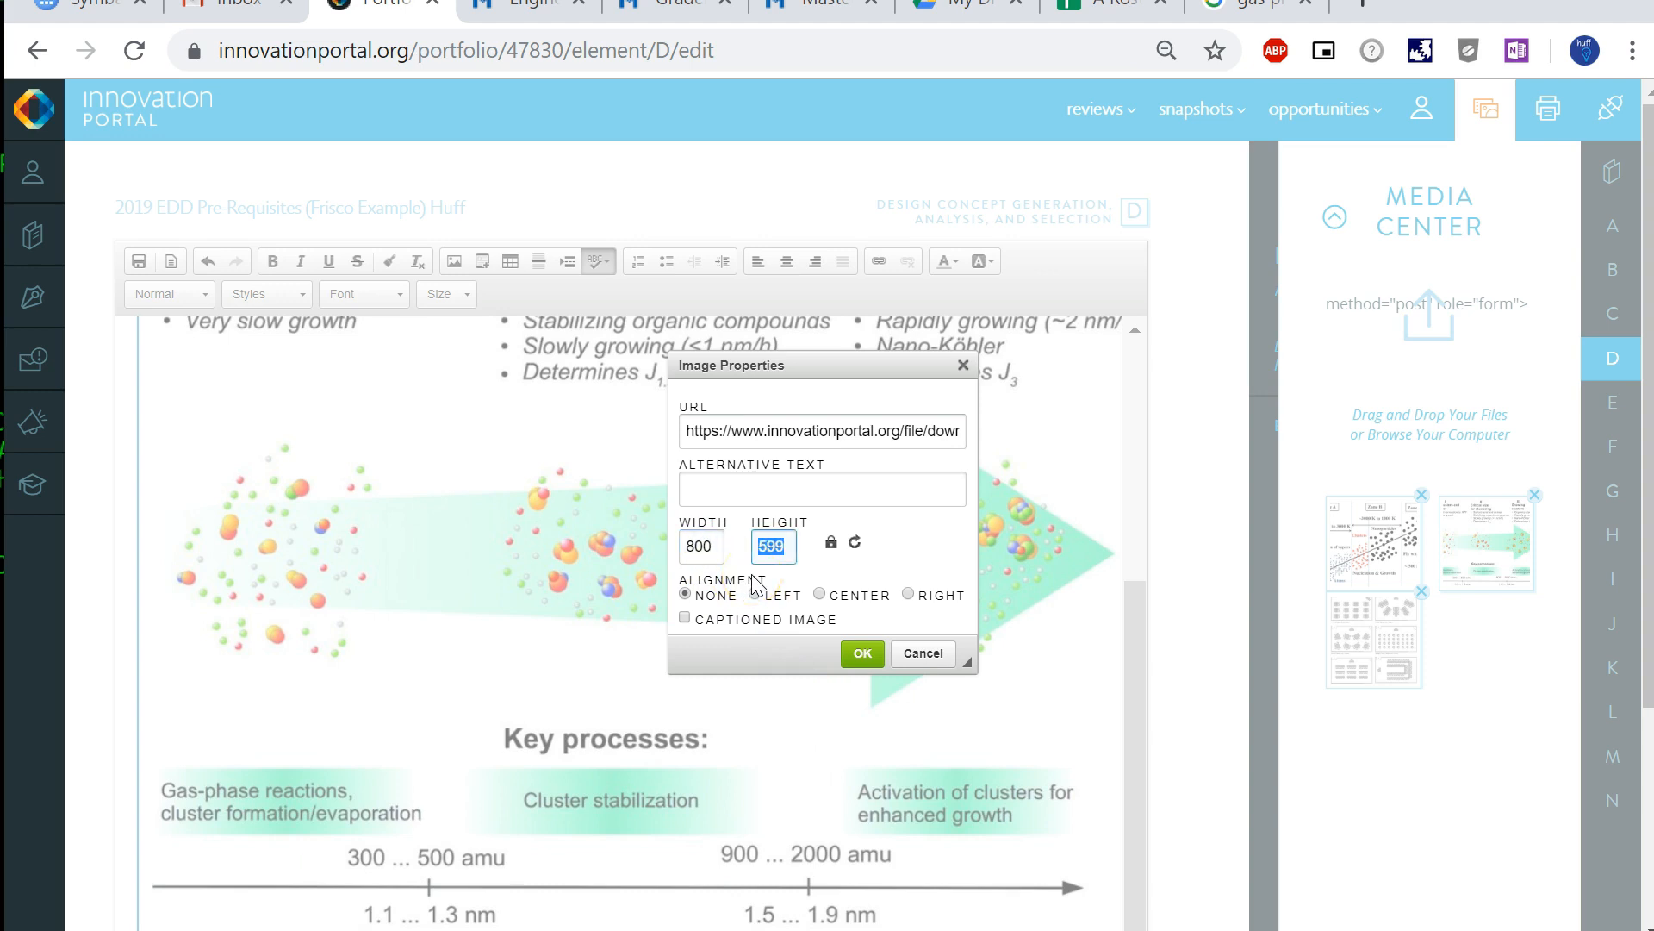
pyautogui.click(821, 595)
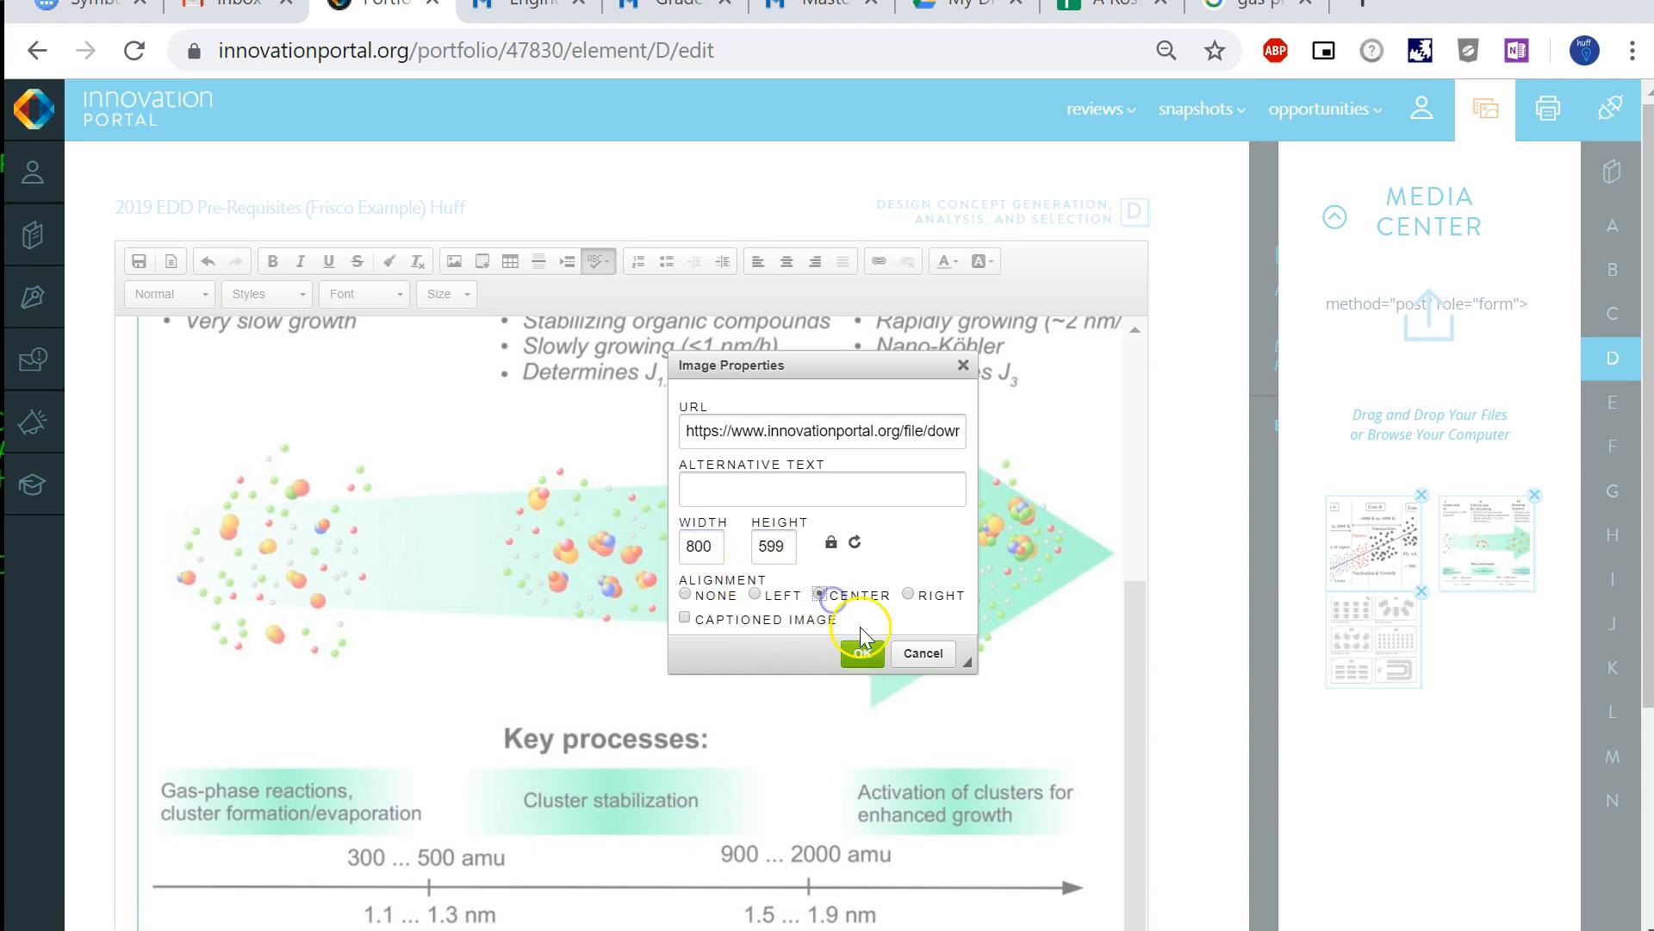
pyautogui.click(832, 622)
pyautogui.click(858, 653)
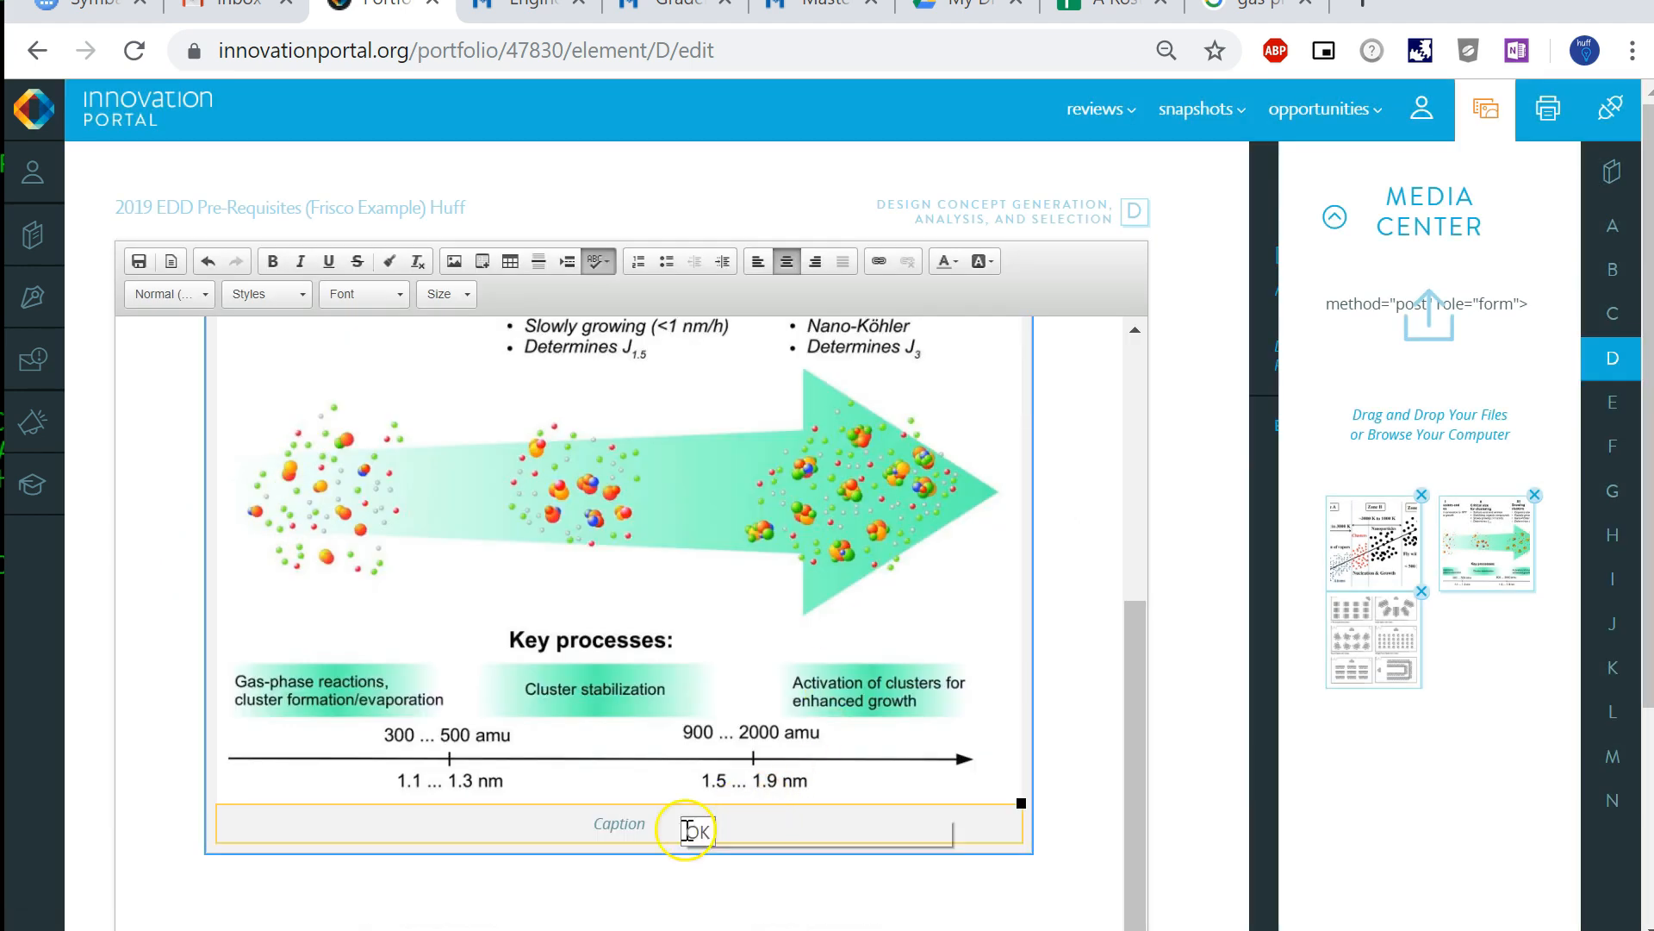
# - Replace the caption placeholder beneath the key processes diagram with "gas-phase nucleation graph"
pyautogui.doubleClick(630, 824)
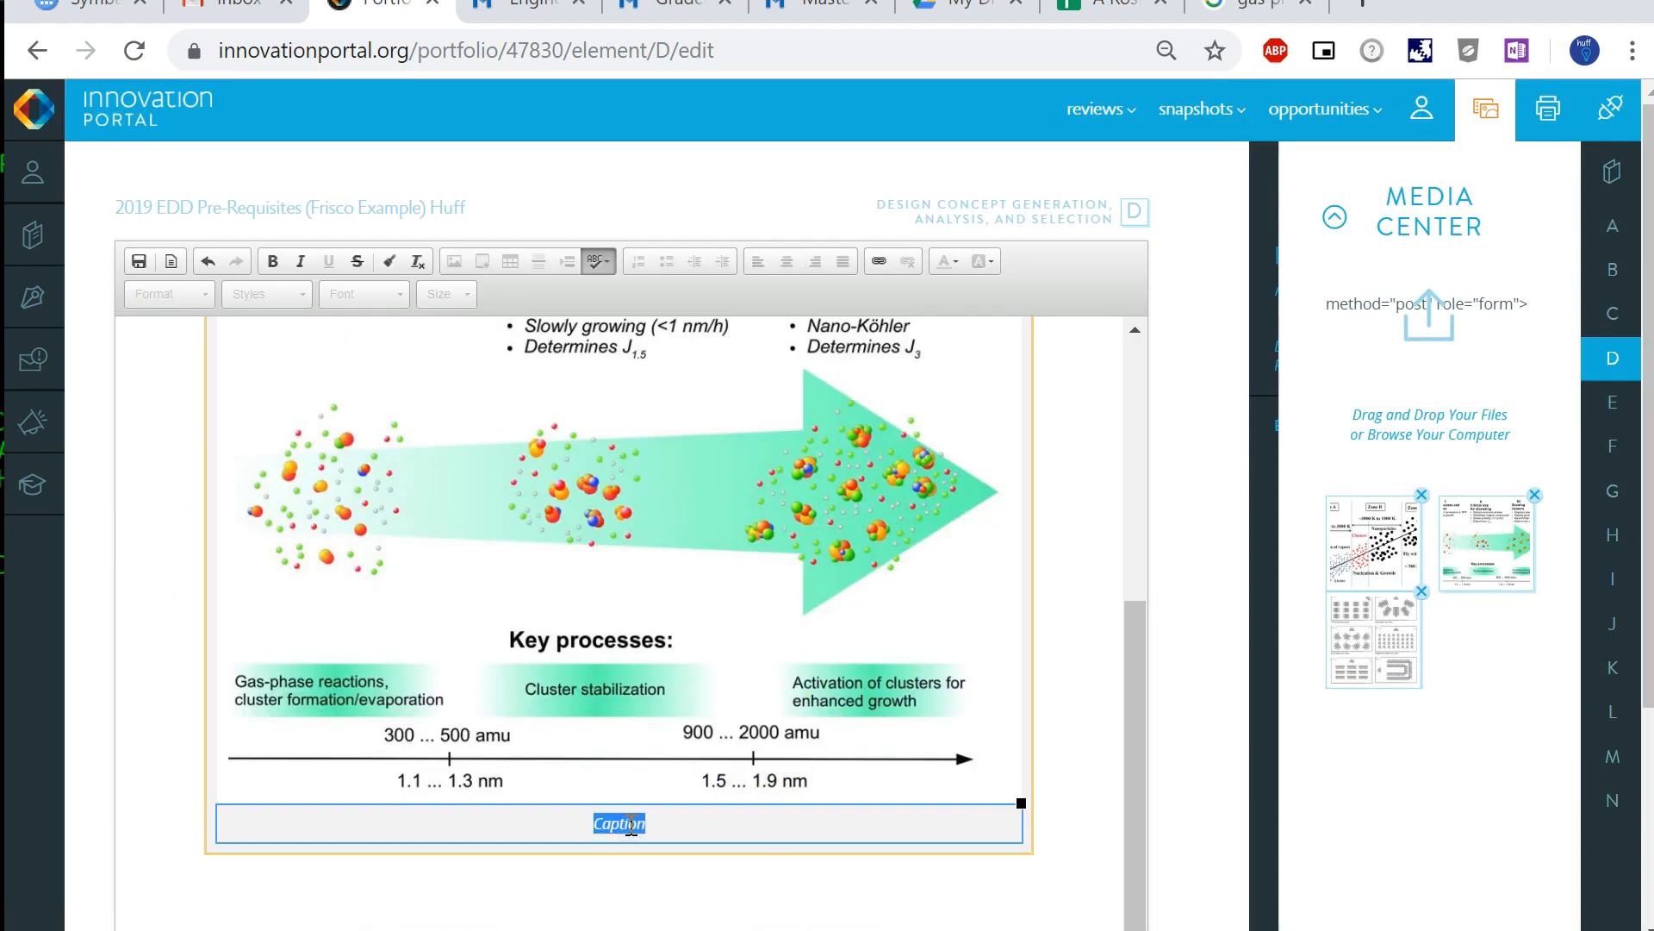
pyautogui.hotkey('ctrl', 'v')
pyautogui.write('1')
pyautogui.press('BackSpace')
pyautogui.click(1084, 792)
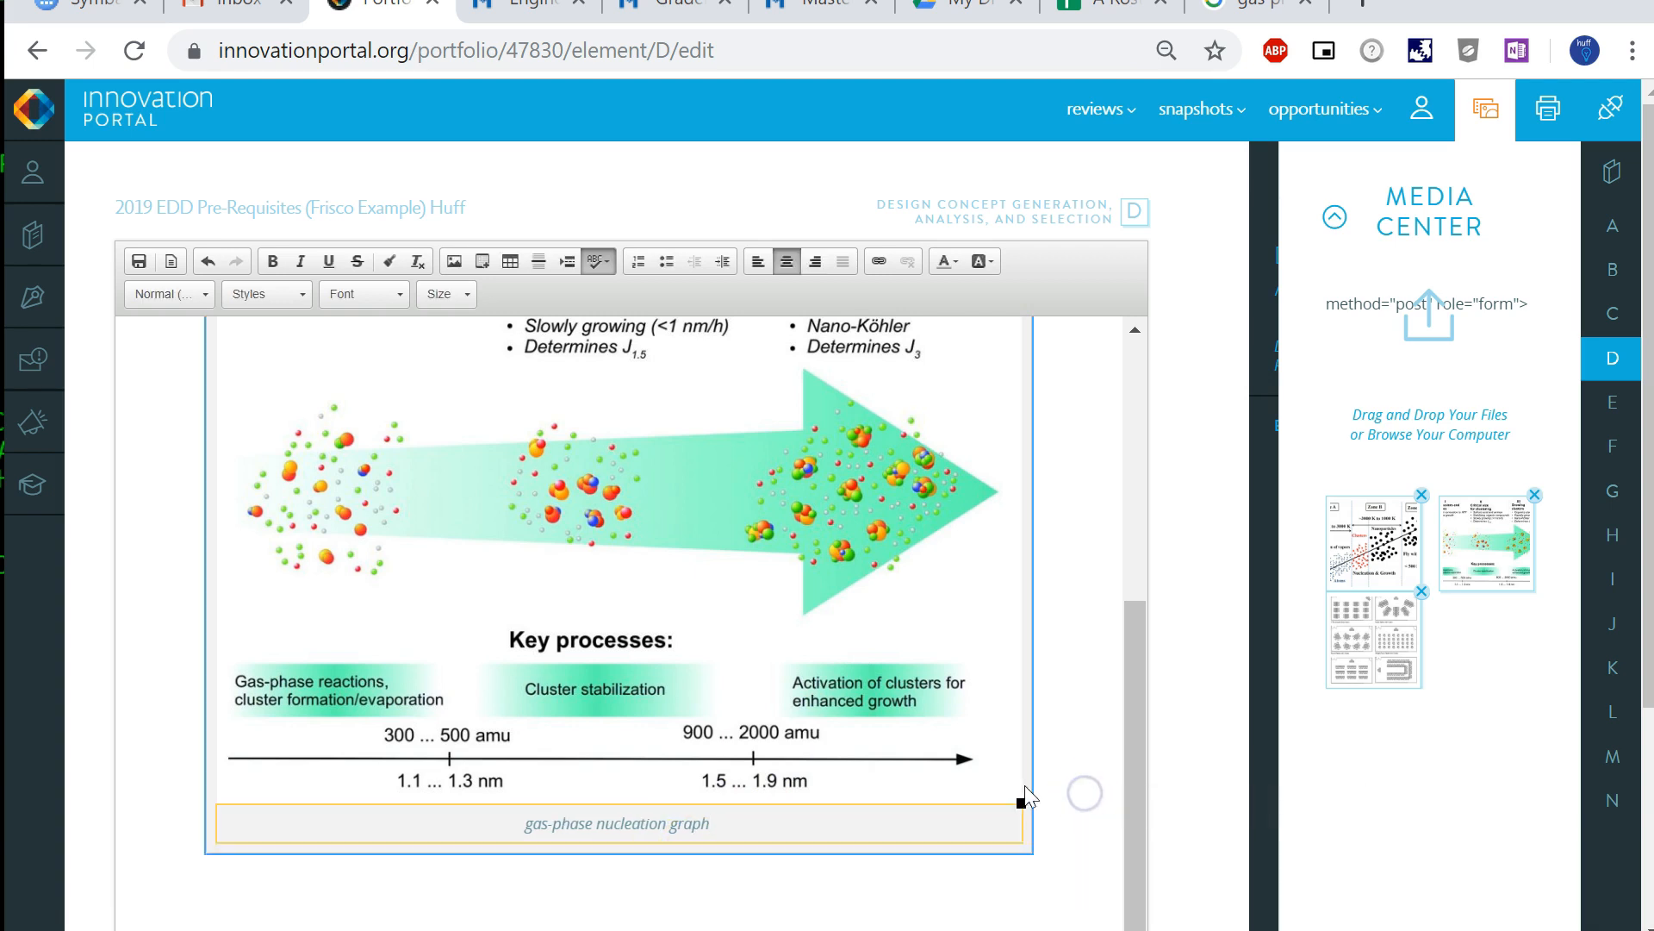
# - Leave the editor by opening element C, and return to element D's page view
pyautogui.scroll(10, 1025, 793)
pyautogui.scroll(-4, 1177, 692)
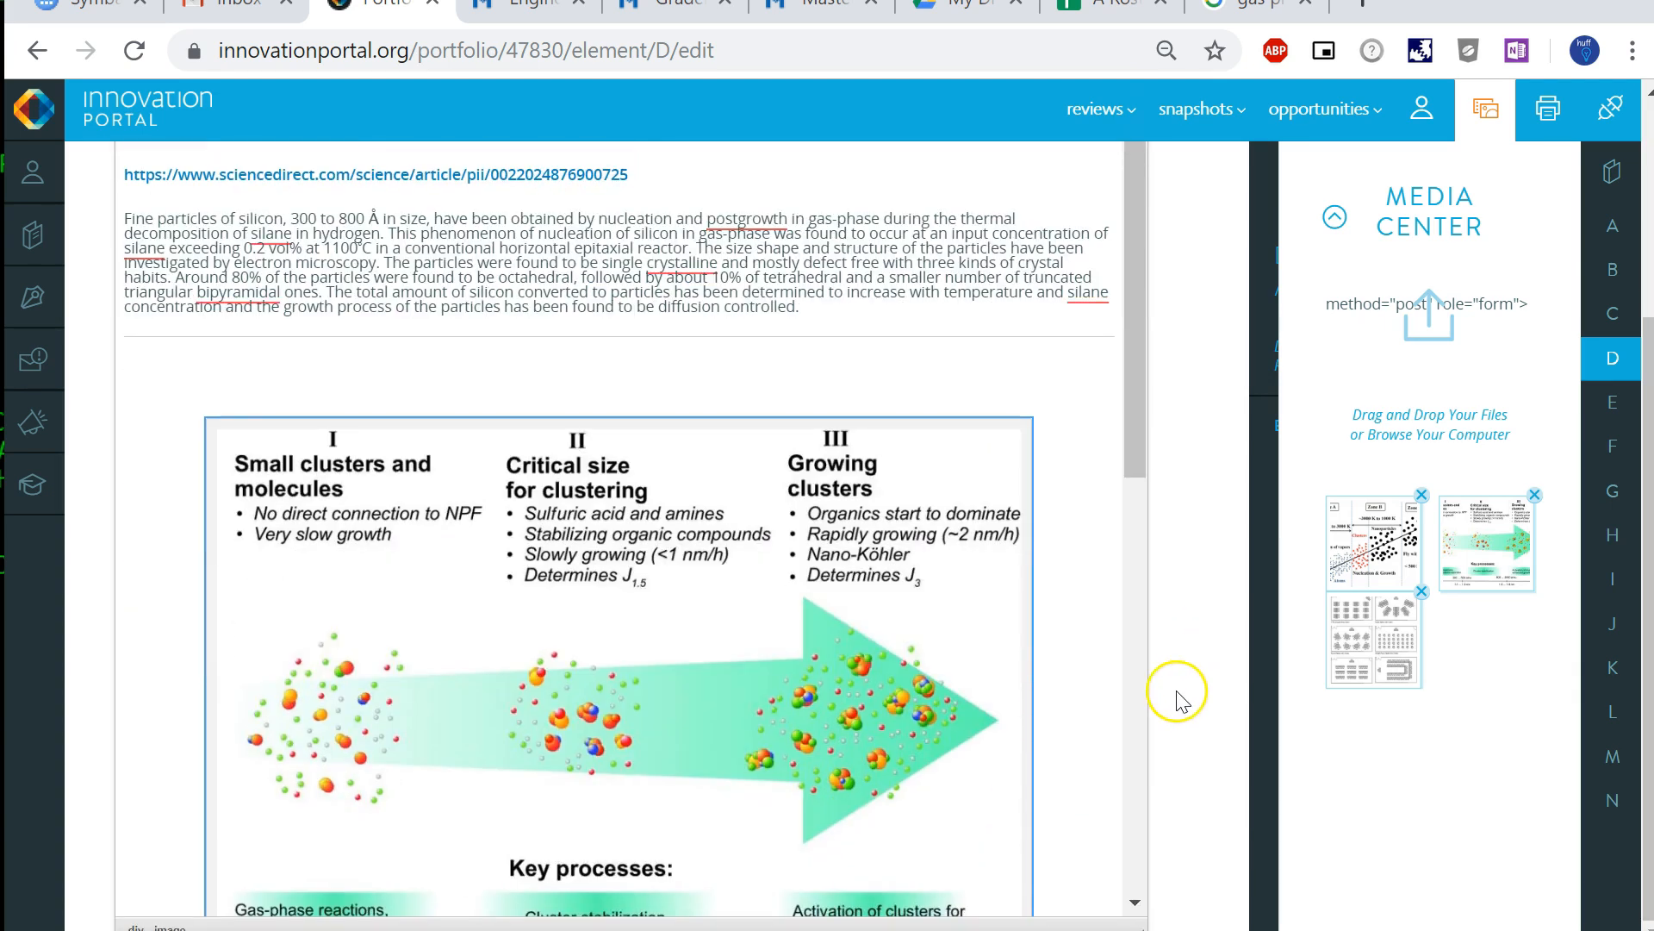
pyautogui.moveTo(1129, 464); pyautogui.dragTo(1015, 320)
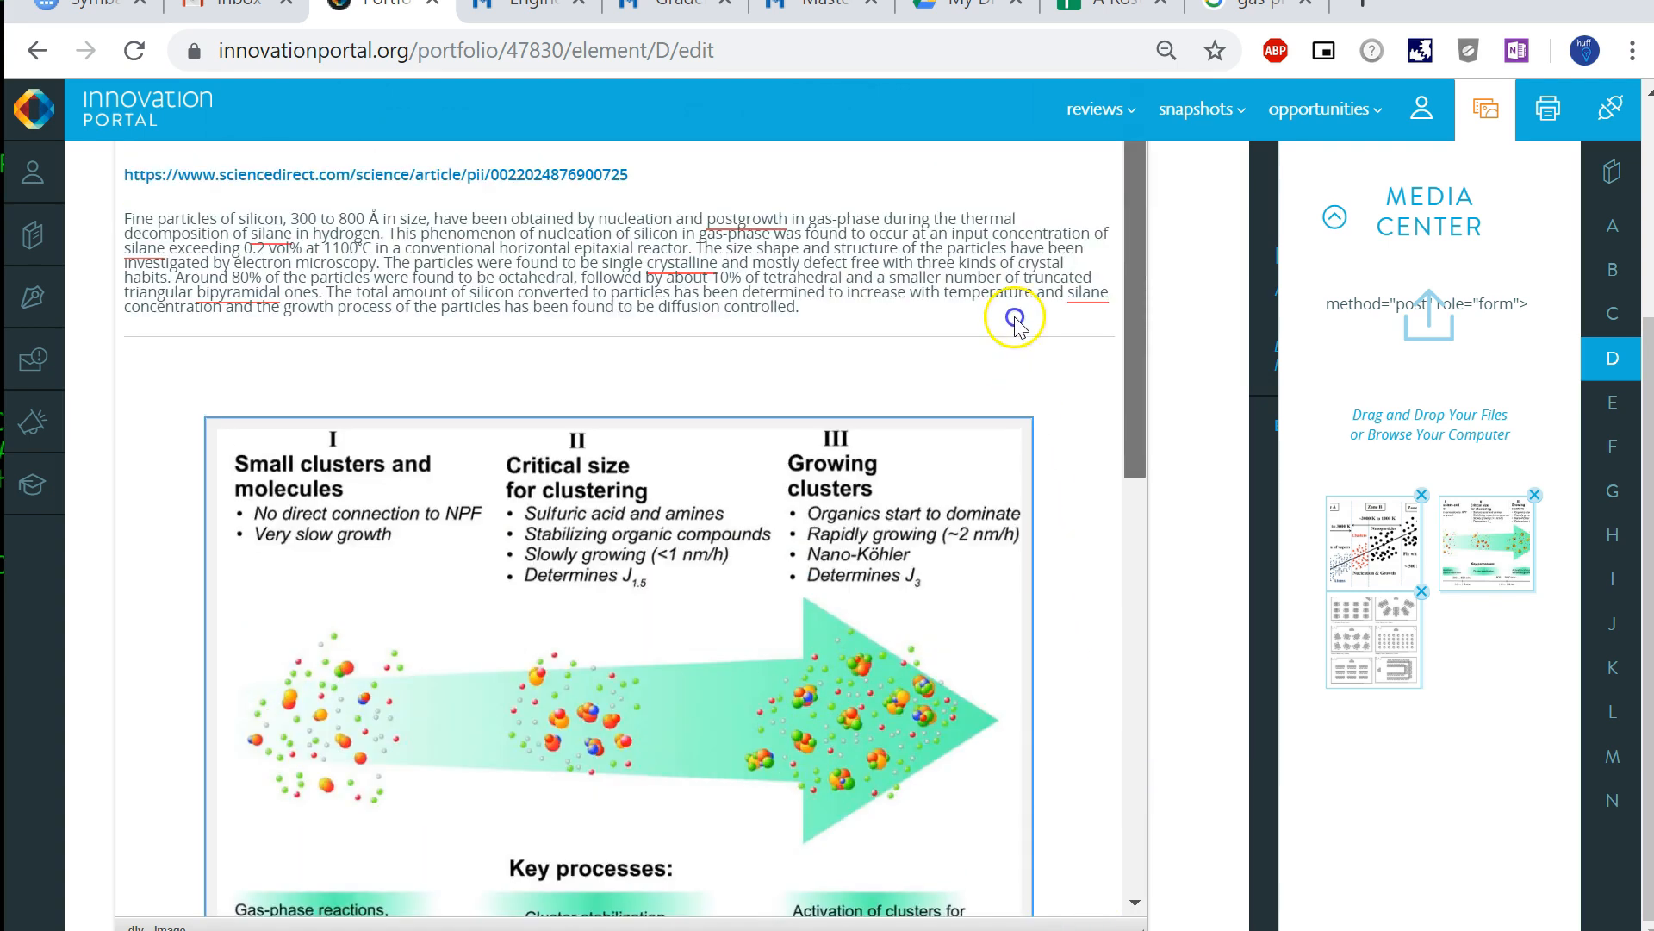
pyautogui.click(1620, 316)
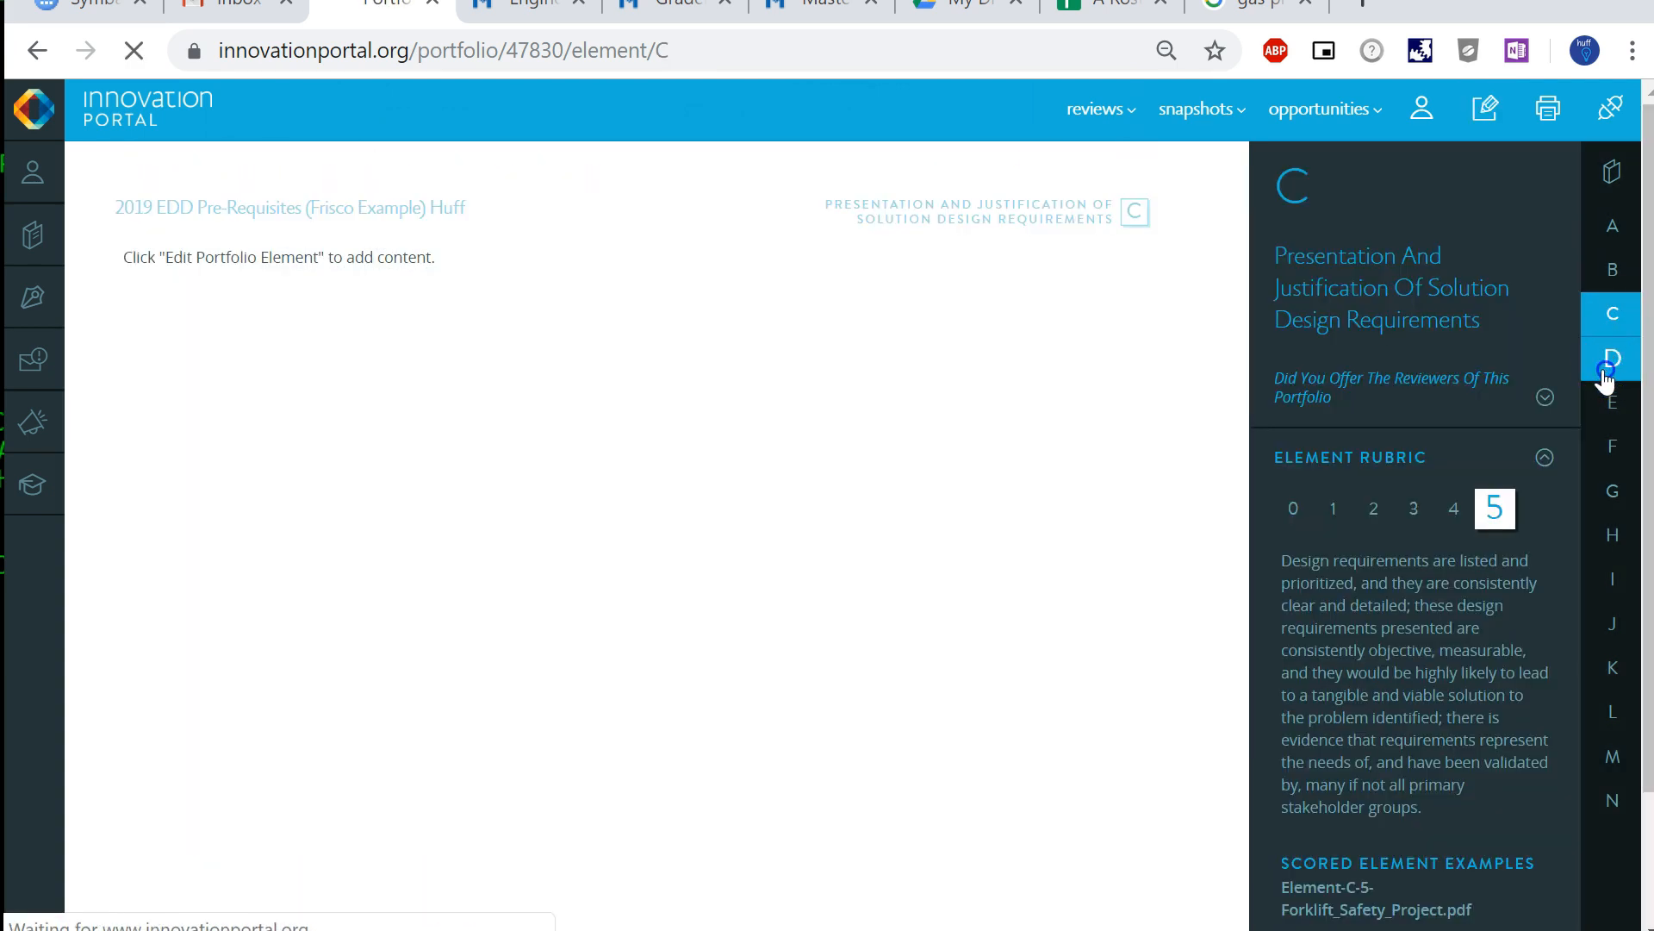
pyautogui.click(1605, 371)
# - Examine the headings, source link, abstract and both captioned diagrams on the element D page
pyautogui.scroll(-10, 828, 590)
pyautogui.scroll(10, 827, 589)
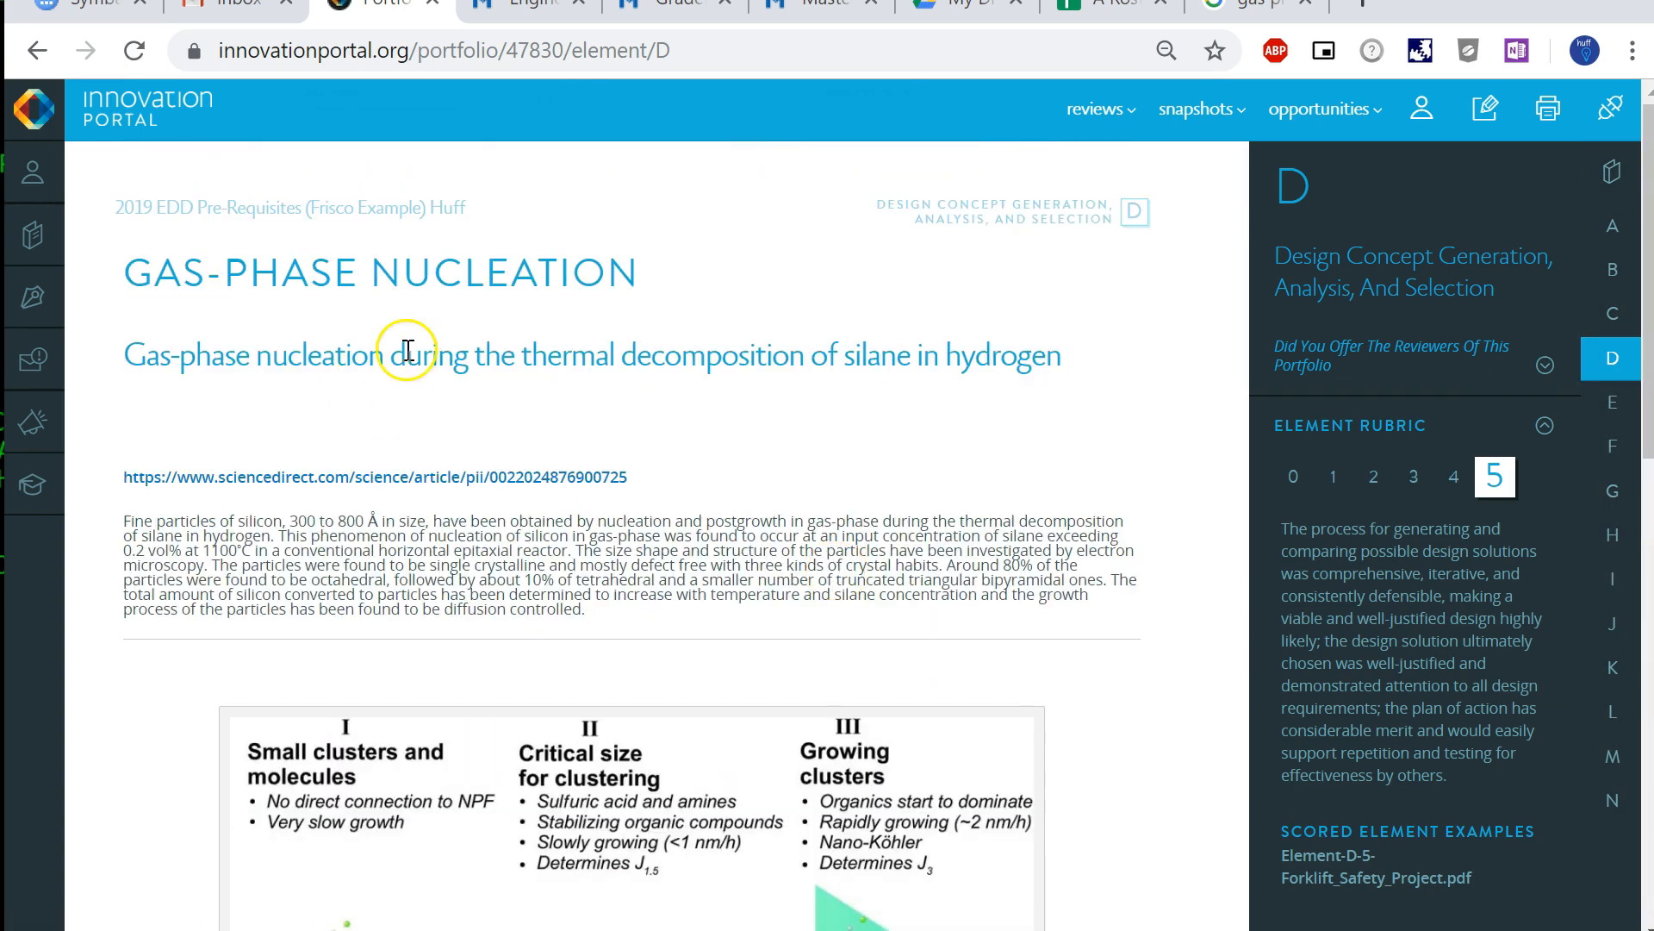
pyautogui.scroll(-5, 603, 603)
pyautogui.scroll(-6, 610, 627)
pyautogui.scroll(10, 603, 603)
pyautogui.scroll(-10, 639, 647)
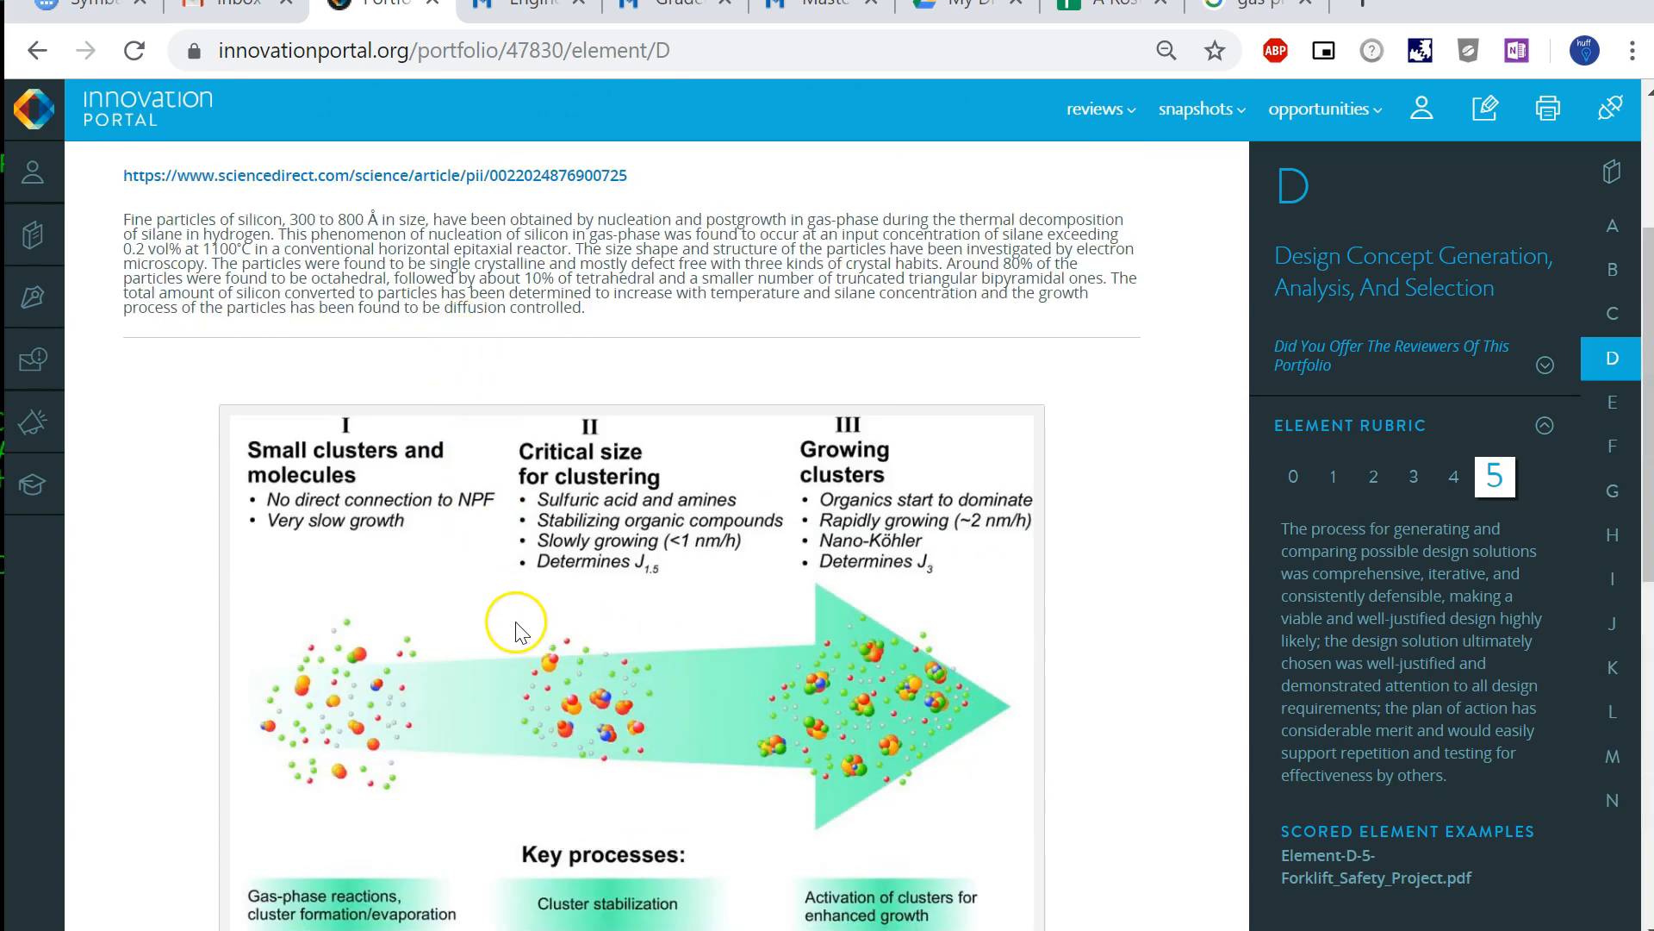
pyautogui.scroll(-5, 493, 642)
pyautogui.scroll(2, 495, 646)
pyautogui.scroll(5, 493, 653)
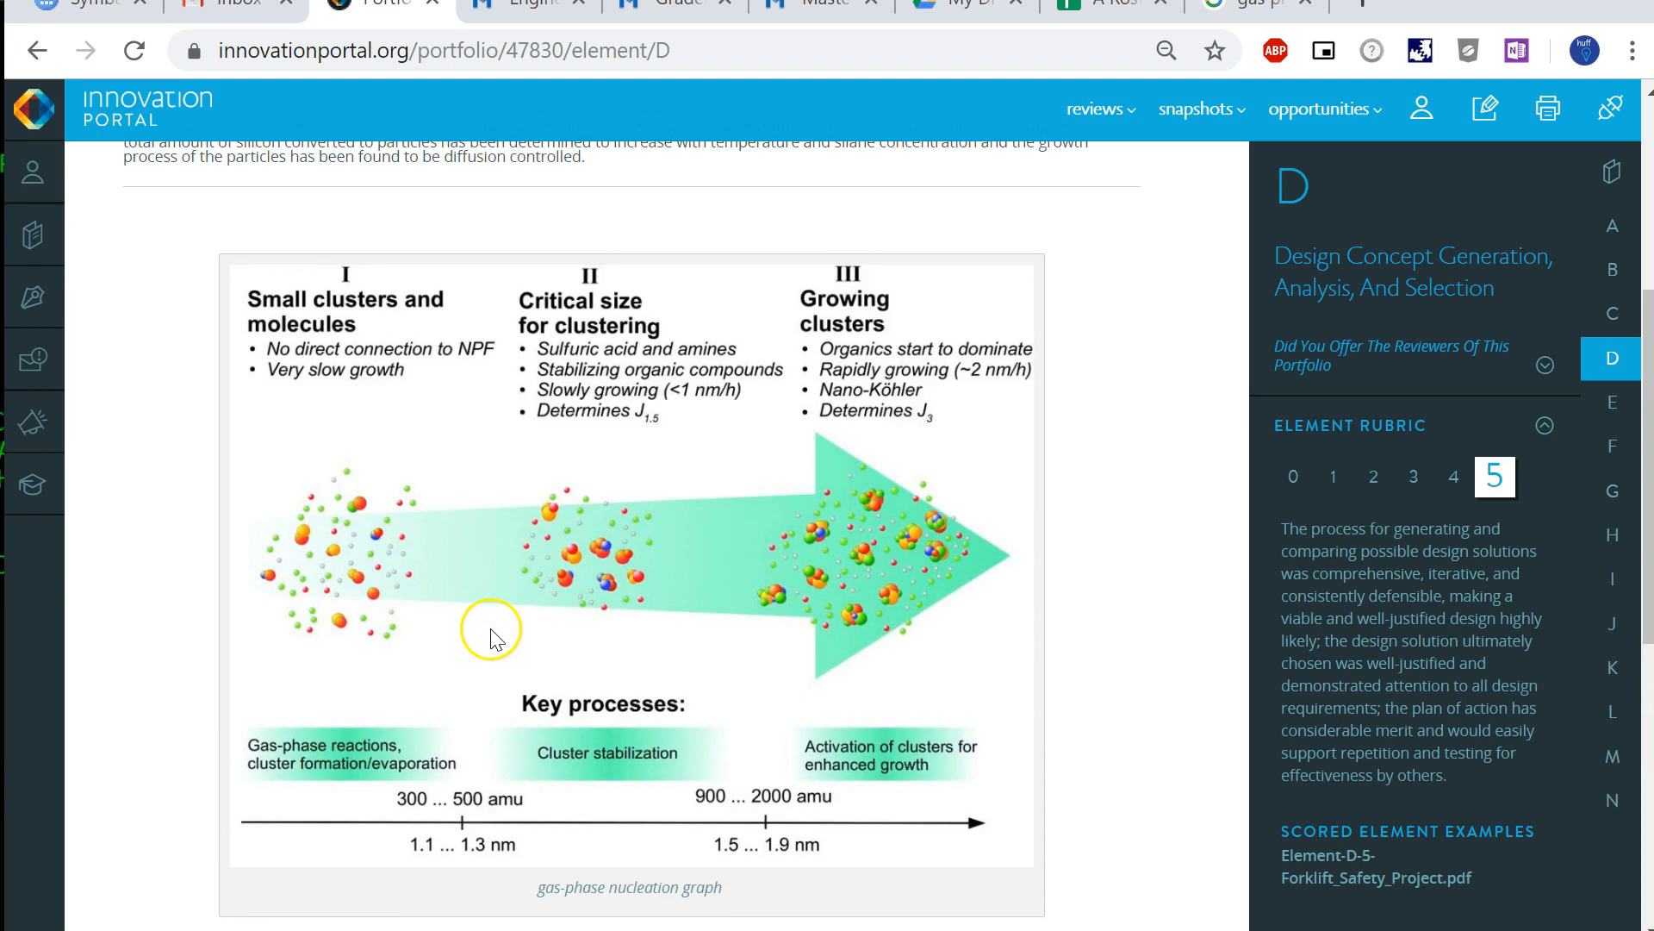
pyautogui.scroll(-5, 498, 654)
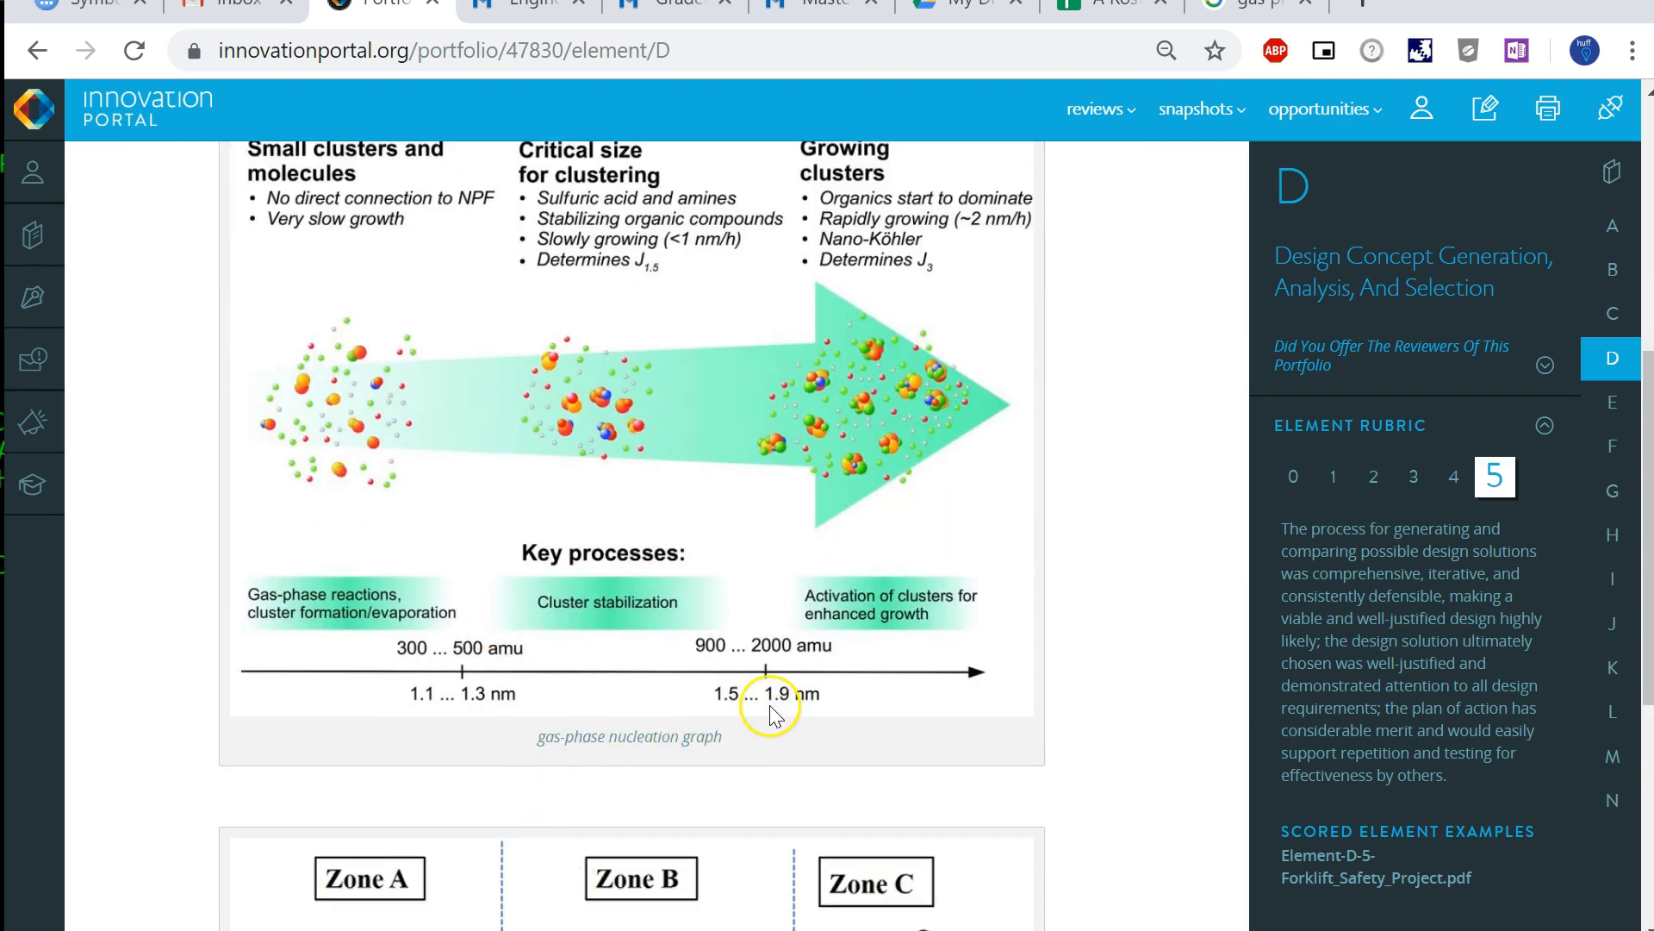
pyautogui.scroll(-5, 758, 422)
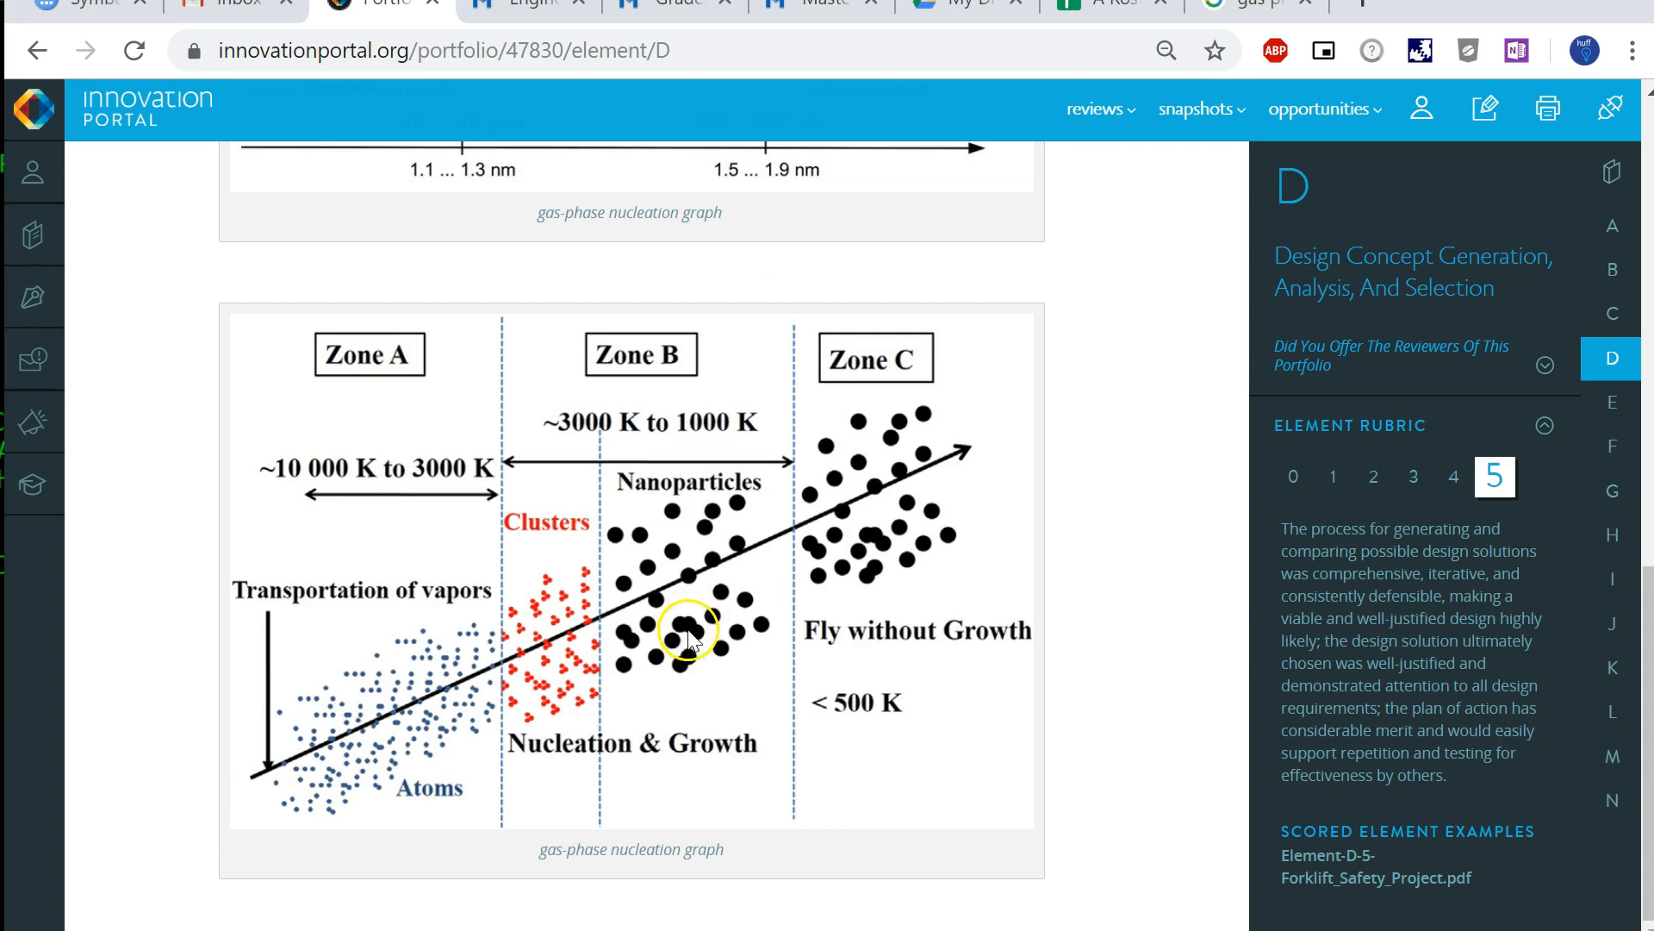
pyautogui.scroll(5, 687, 634)
pyautogui.scroll(-5, 687, 619)
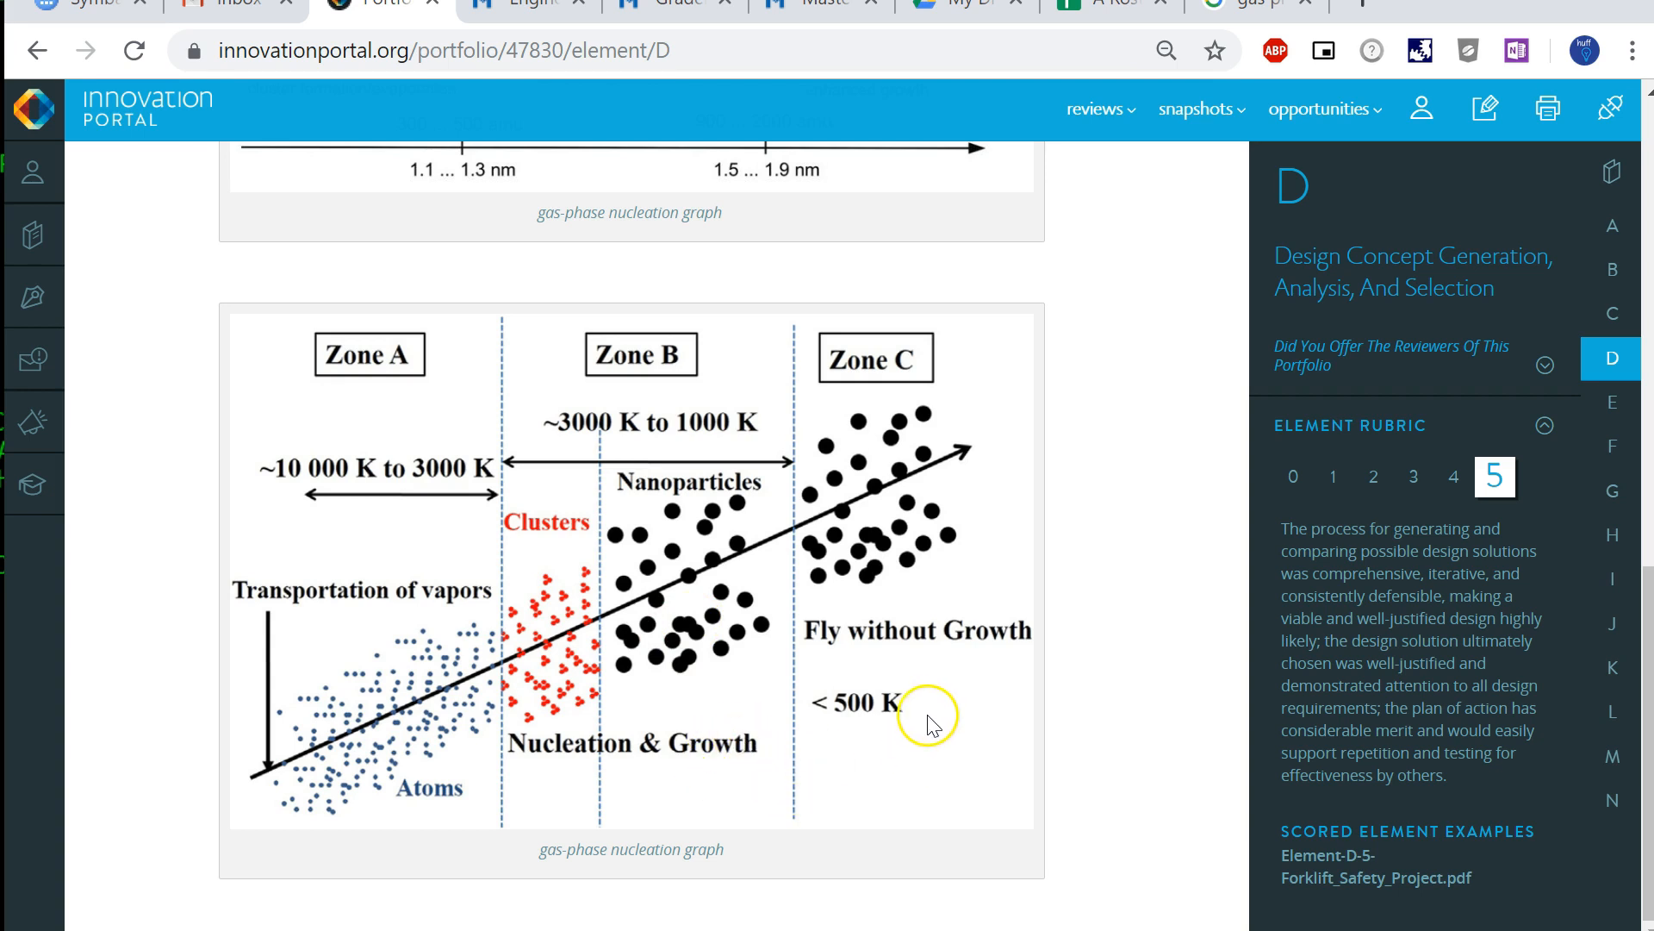
pyautogui.scroll(8, 931, 722)
pyautogui.scroll(-8, 888, 707)
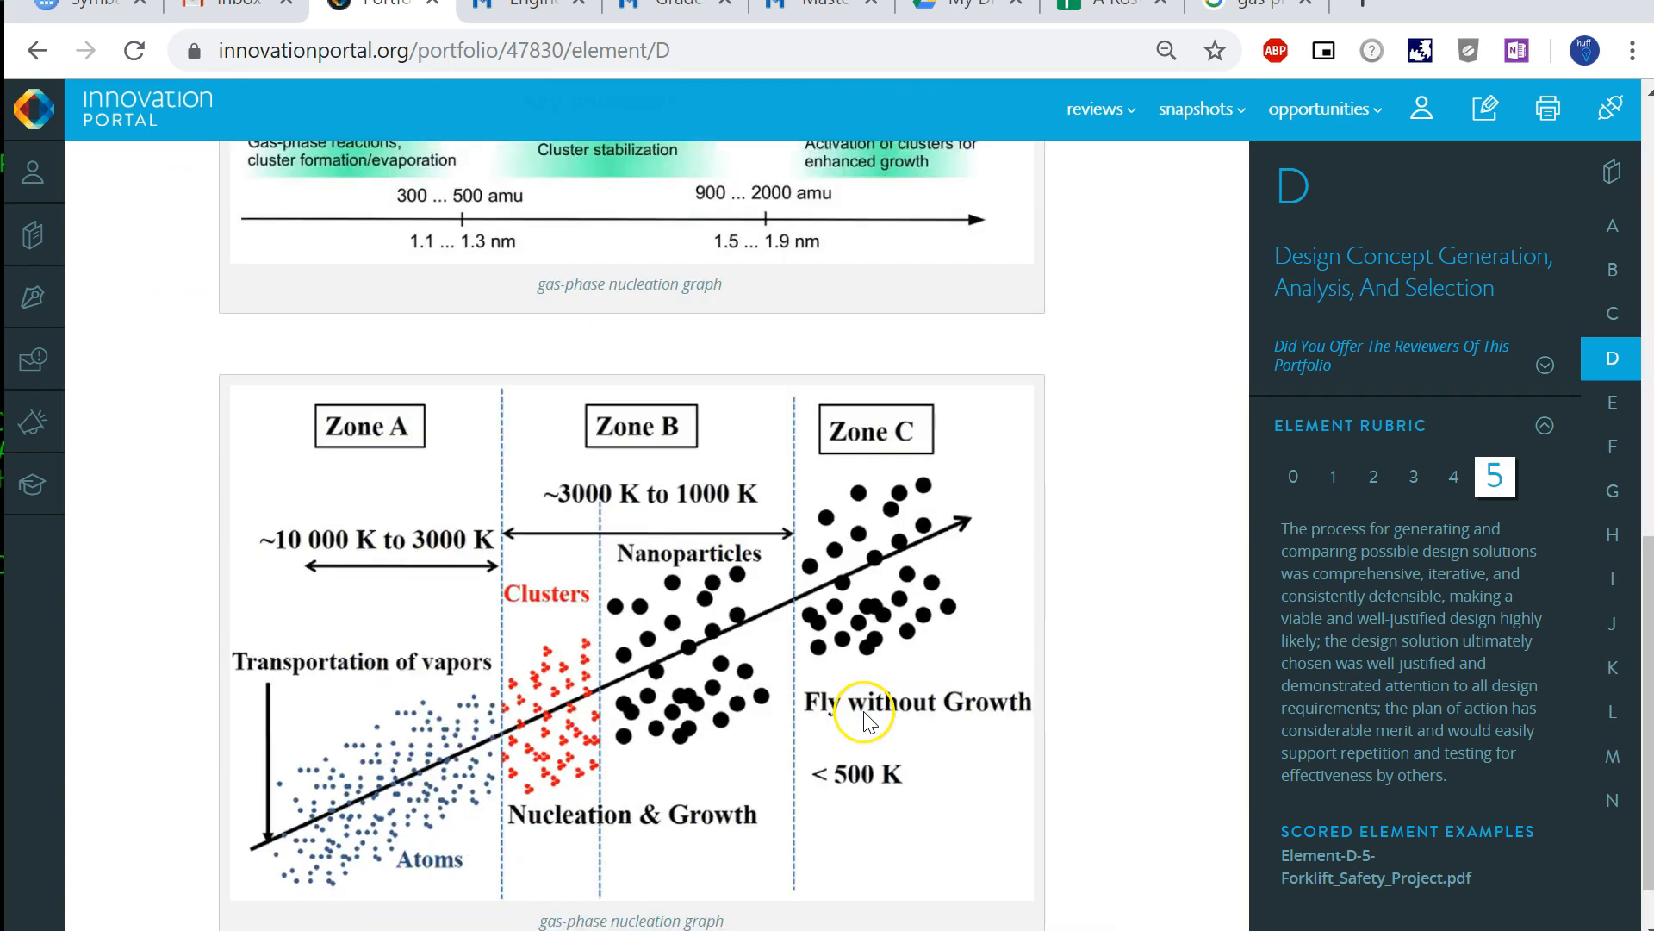
pyautogui.scroll(8, 868, 709)
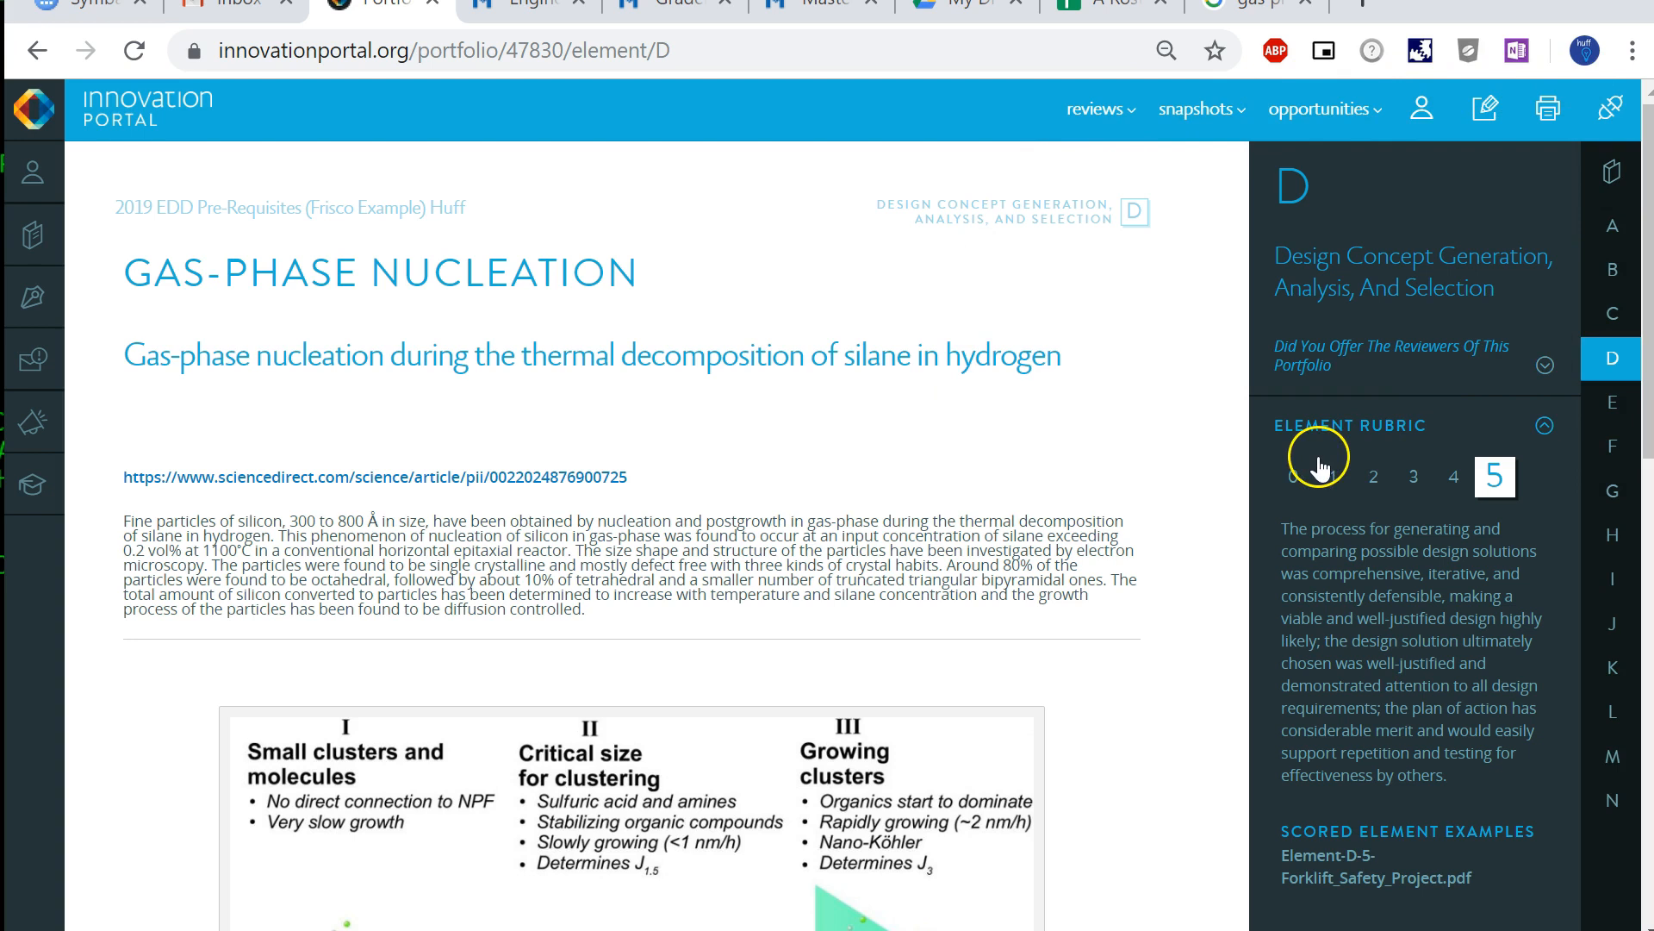
pyautogui.scroll(-10, 651, 625)
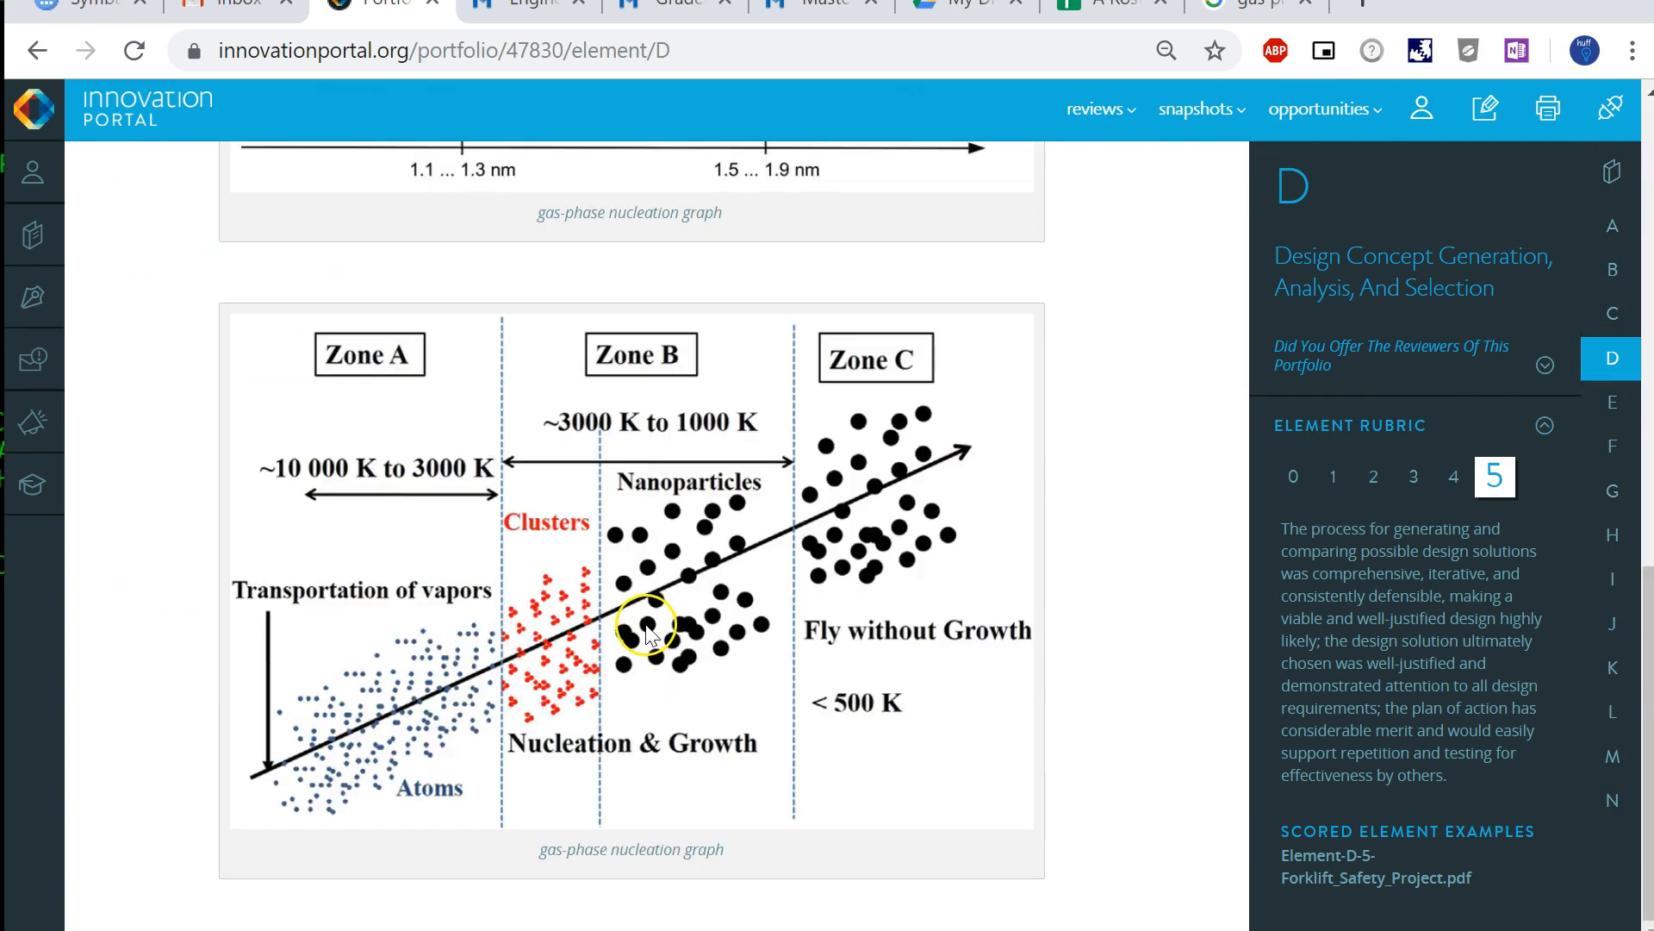